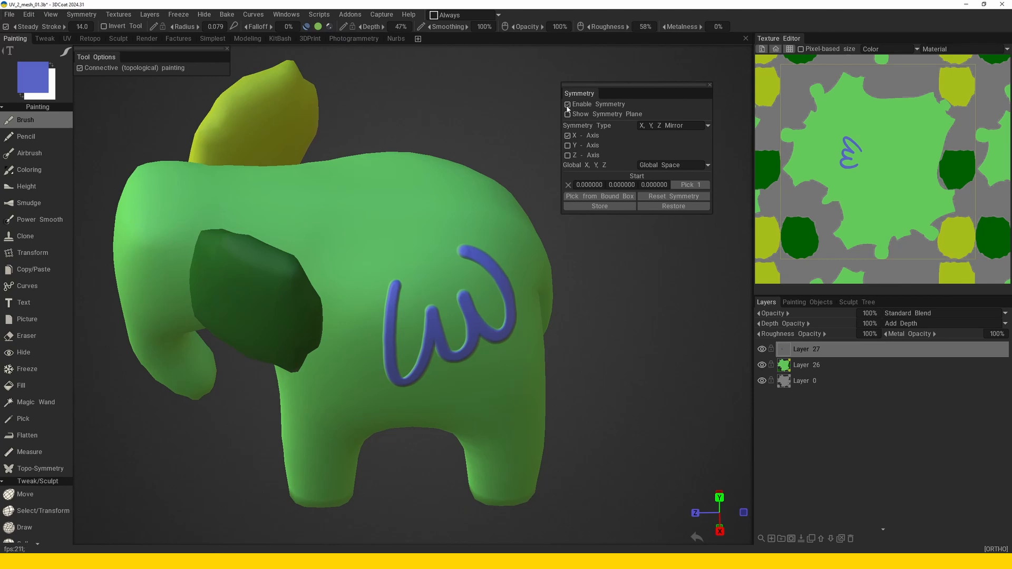
# Paint short strokes across the elephant's back with X-axis mirror symmetry enabled.
pyautogui.keyDown('alt'); pyautogui.moveTo(409, 254); pyautogui.dragTo(440, 263); pyautogui.keyUp('alt')
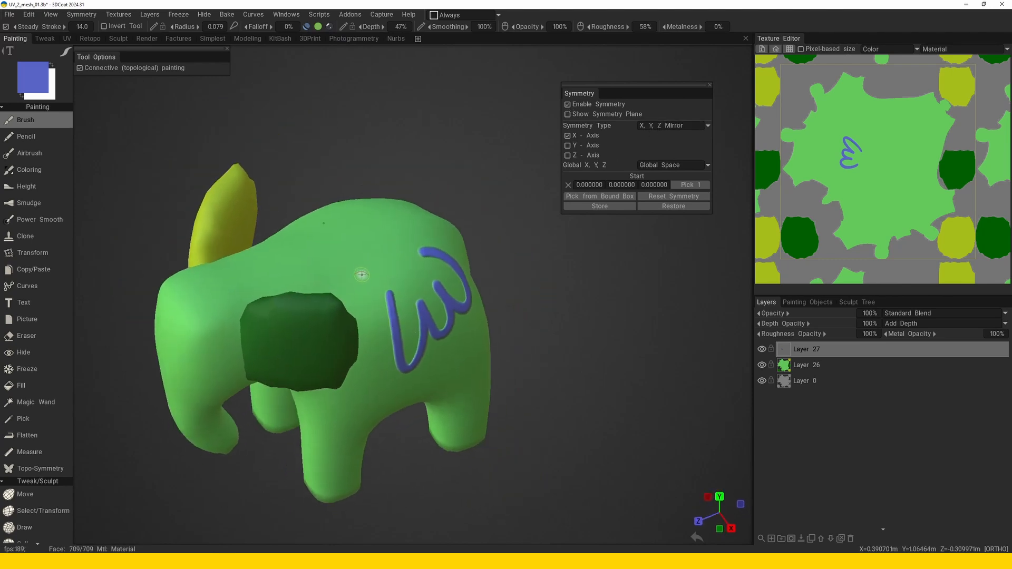
pyautogui.moveTo(369, 252)
pyautogui.mouseDown()
pyautogui.moveTo(361, 300)
pyautogui.moveTo(316, 311)
pyautogui.mouseUp()
pyautogui.moveTo(444, 241)
pyautogui.mouseDown()
pyautogui.moveTo(448, 277)
pyautogui.moveTo(391, 301)
pyautogui.moveTo(437, 261)
pyautogui.mouseUp()
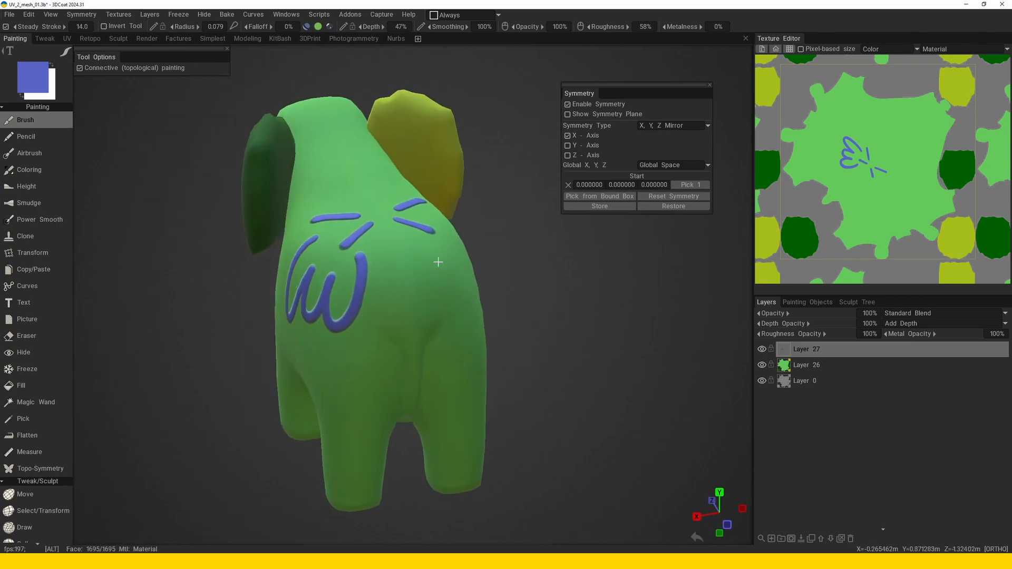
# Change the symmetry type to Radial Symmetry and paint radially repeated strokes on the elephant's back.
pyautogui.click(673, 128)
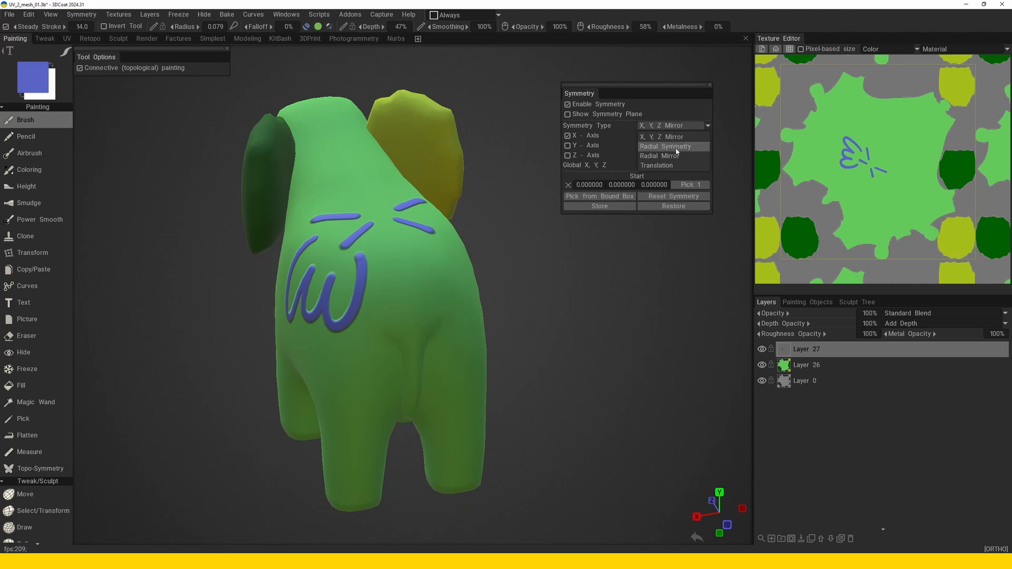
pyautogui.click(675, 150)
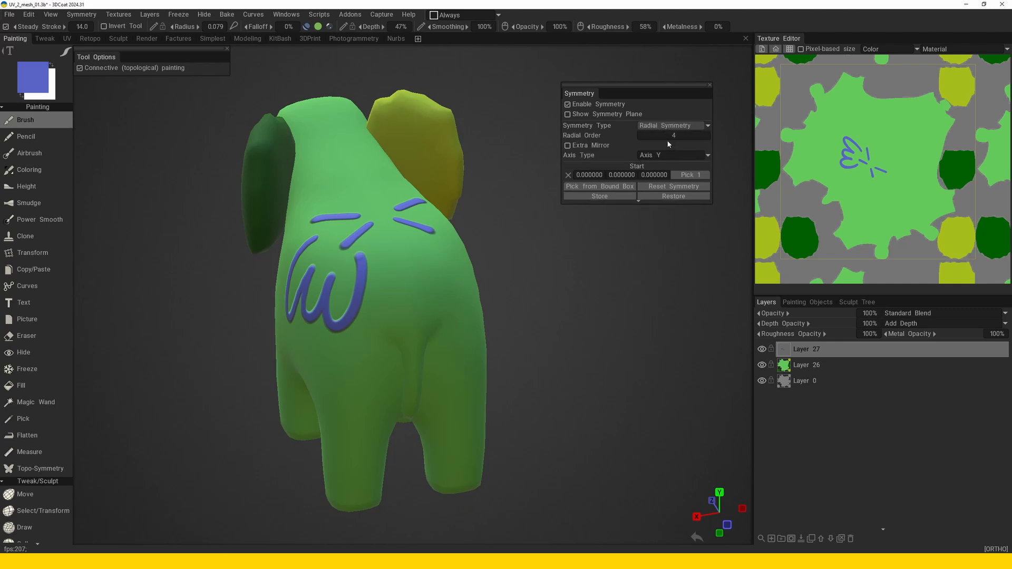
pyautogui.keyDown('alt'); pyautogui.moveTo(461, 309); pyautogui.dragTo(418, 334); pyautogui.keyUp('alt')
pyautogui.moveTo(411, 204); pyautogui.dragTo(431, 199)
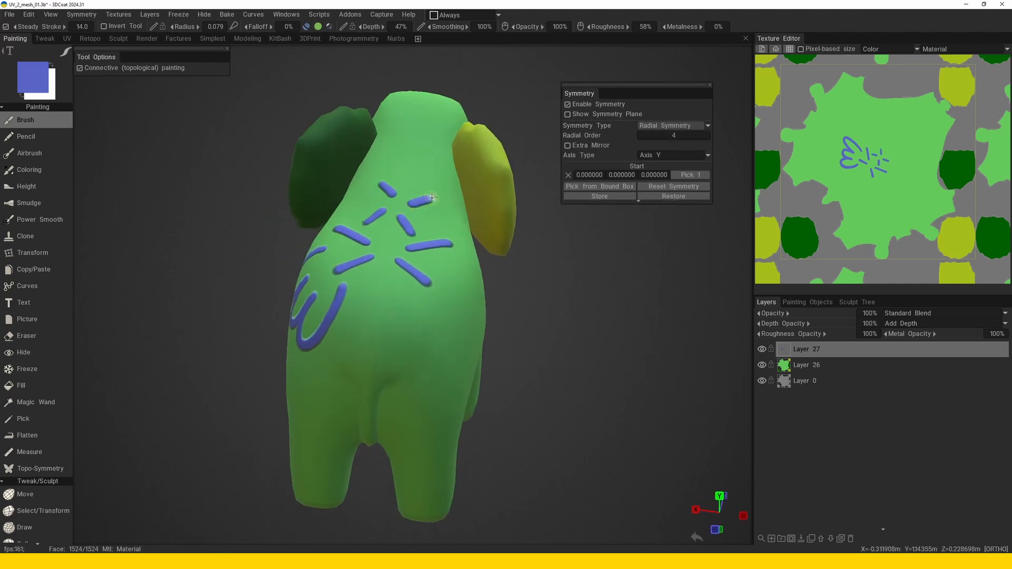
# Set the radial order to 8 and paint more radially repeated strokes on the back.
pyautogui.click(680, 135)
pyautogui.write('8')
pyautogui.press('Return')
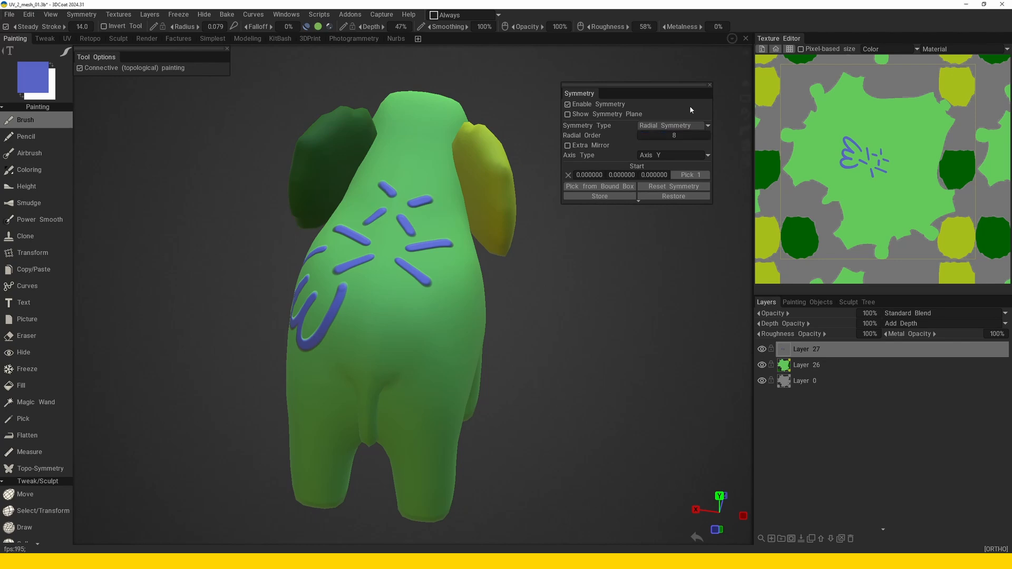
pyautogui.moveTo(378, 199)
pyautogui.mouseDown()
pyautogui.moveTo(357, 206)
pyautogui.moveTo(400, 216)
pyautogui.moveTo(388, 228)
pyautogui.mouseUp()
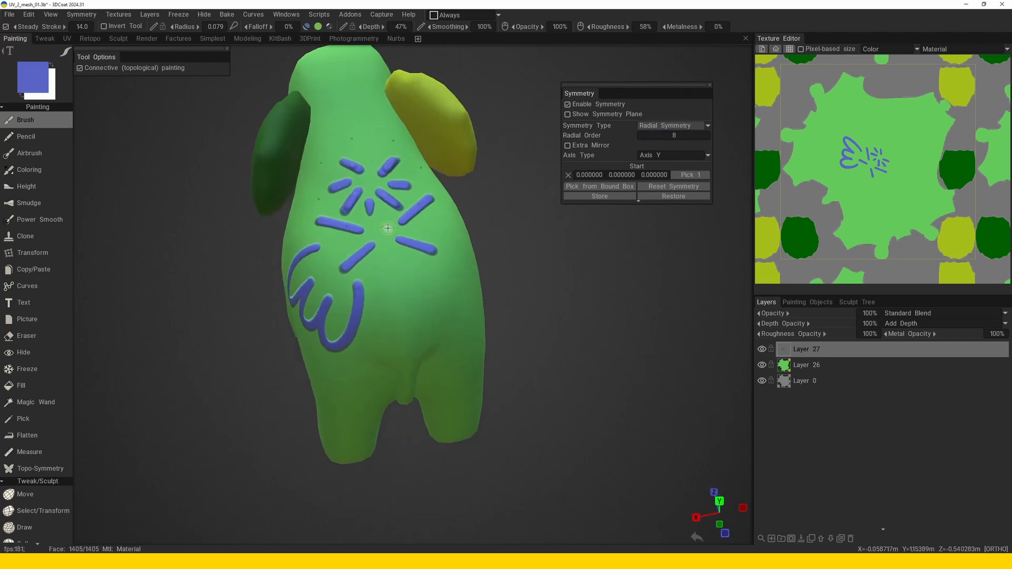
pyautogui.moveTo(355, 134)
pyautogui.mouseDown()
pyautogui.moveTo(331, 141)
pyautogui.moveTo(327, 121)
pyautogui.mouseUp()
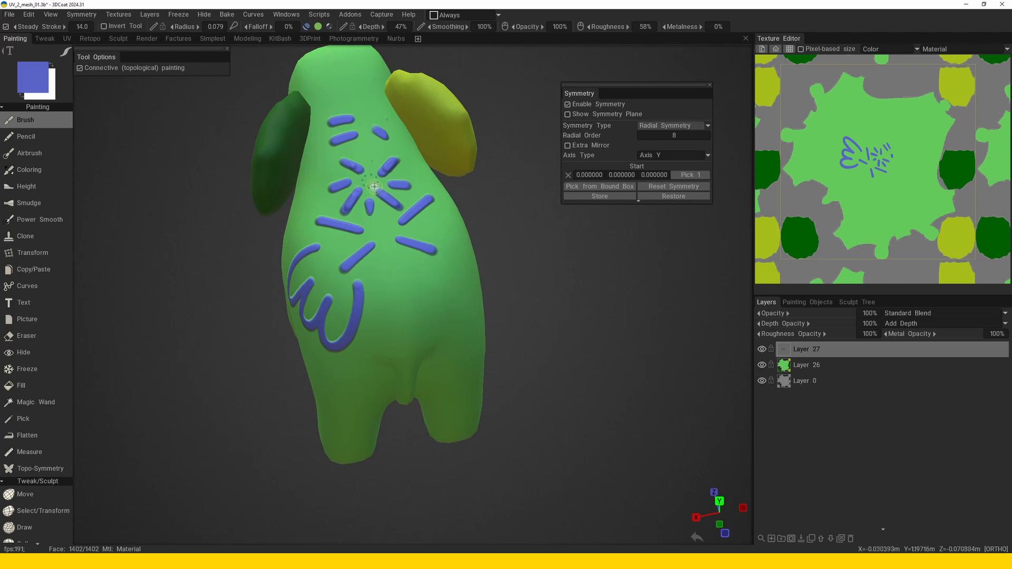
# Clear the paint on Layer 27 and paint a fresh eight-fold star of blue strokes on the elephant's back.
pyautogui.moveTo(374, 187)
pyautogui.mouseDown()
pyautogui.moveTo(381, 205)
pyautogui.moveTo(367, 219)
pyautogui.moveTo(380, 298)
pyautogui.mouseUp()
pyautogui.press('Delete')
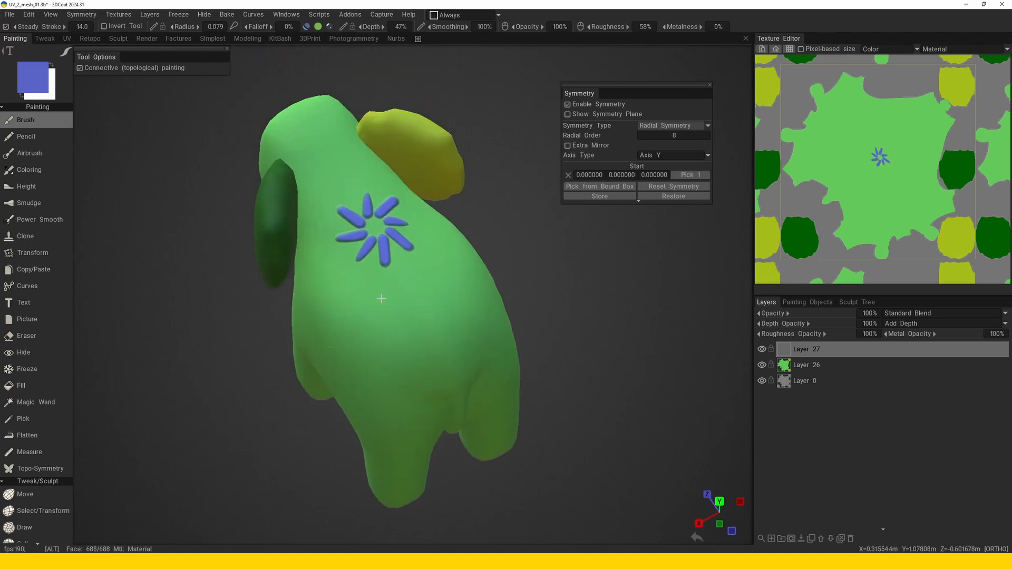
pyautogui.keyDown('alt'); pyautogui.moveTo(380, 299); pyautogui.dragTo(364, 239, button='right'); pyautogui.keyUp('alt')
pyautogui.moveTo(345, 252); pyautogui.dragTo(343, 261)
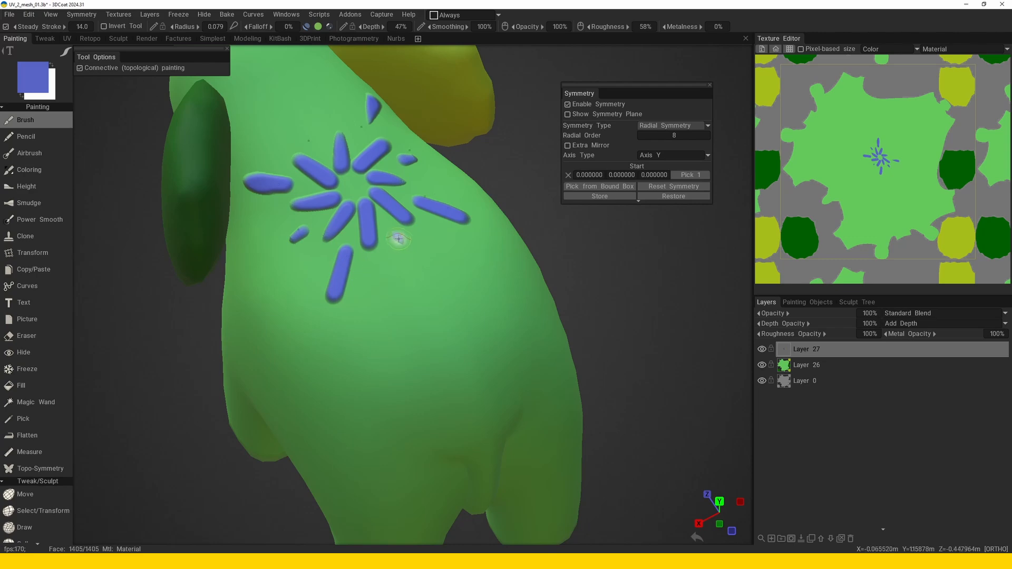
# Set the radial symmetry's axis type to General Case.
pyautogui.keyDown('alt'); pyautogui.moveTo(402, 242); pyautogui.dragTo(448, 234); pyautogui.keyUp('alt')
pyautogui.keyDown('alt'); pyautogui.moveTo(403, 193); pyautogui.dragTo(459, 255); pyautogui.keyUp('alt')
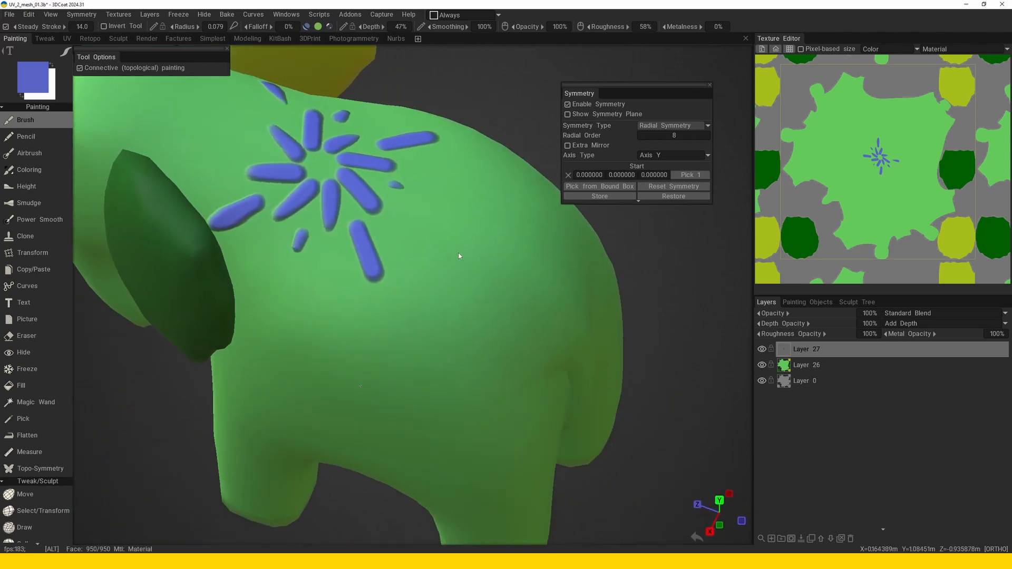
pyautogui.keyDown('alt'); pyautogui.moveTo(458, 255); pyautogui.dragTo(442, 341, button='right'); pyautogui.keyUp('alt')
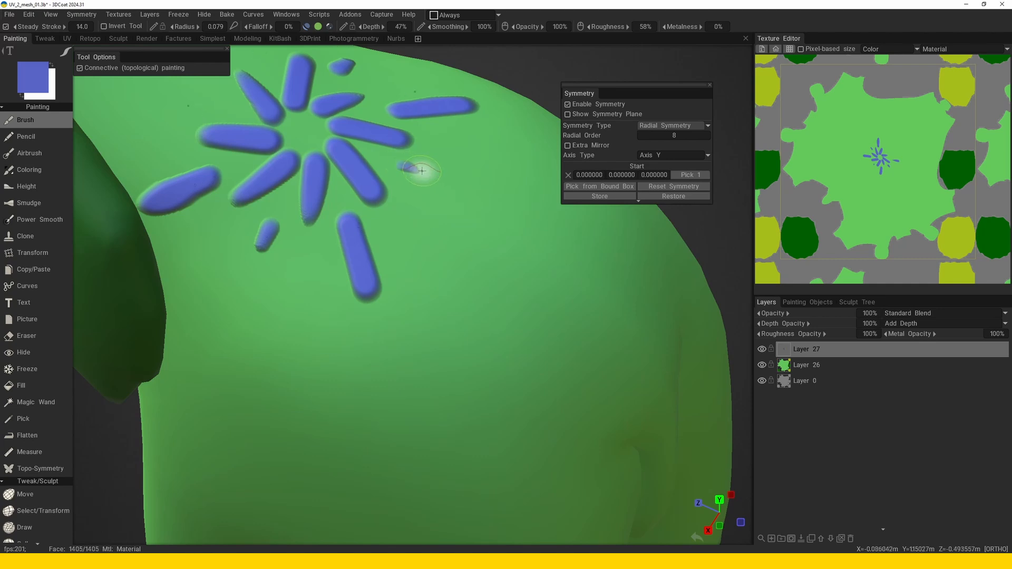
pyautogui.keyDown('alt'); pyautogui.moveTo(278, 244); pyautogui.dragTo(415, 243); pyautogui.keyUp('alt')
pyautogui.keyDown('alt'); pyautogui.moveTo(415, 243); pyautogui.dragTo(337, 242, button='middle'); pyautogui.keyUp('alt')
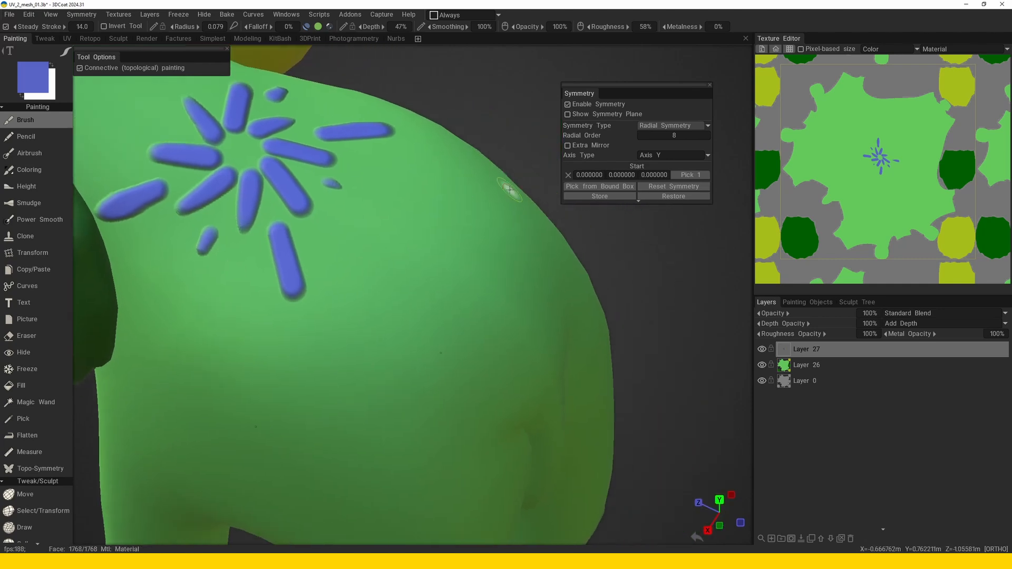
pyautogui.click(670, 155)
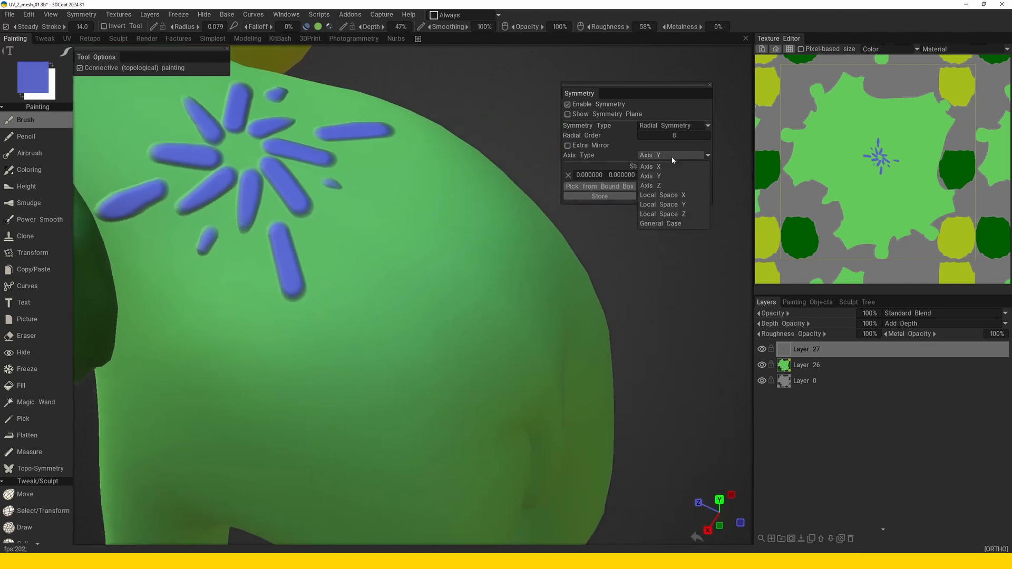
pyautogui.click(679, 224)
# Pick a new symmetry start point on the elephant's flank and paint a small eight-petal flower around it.
pyautogui.keyDown('alt'); pyautogui.moveTo(474, 321); pyautogui.dragTo(419, 278); pyautogui.keyUp('alt')
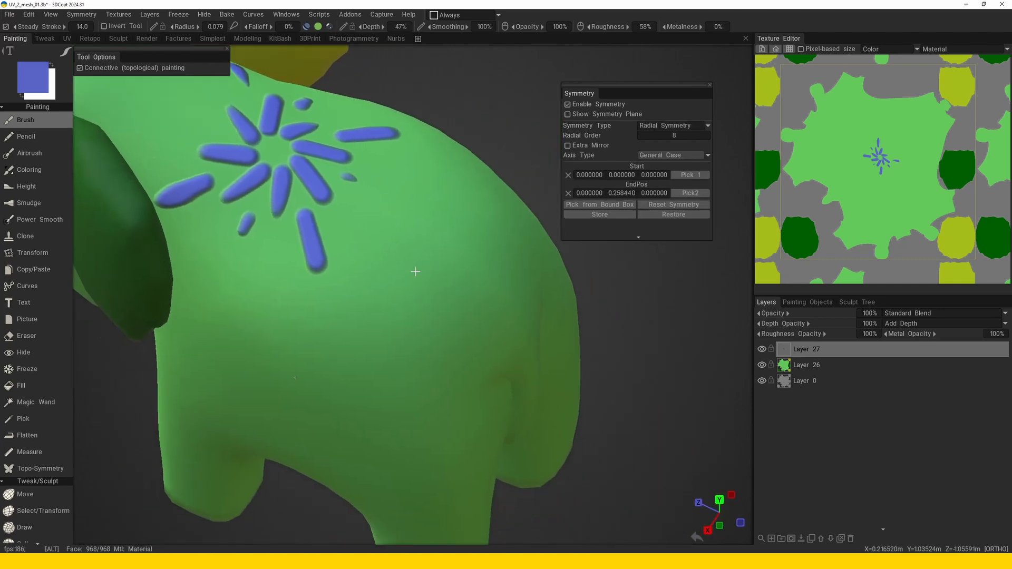
pyautogui.click(686, 180)
pyautogui.click(411, 279)
pyautogui.click(433, 278)
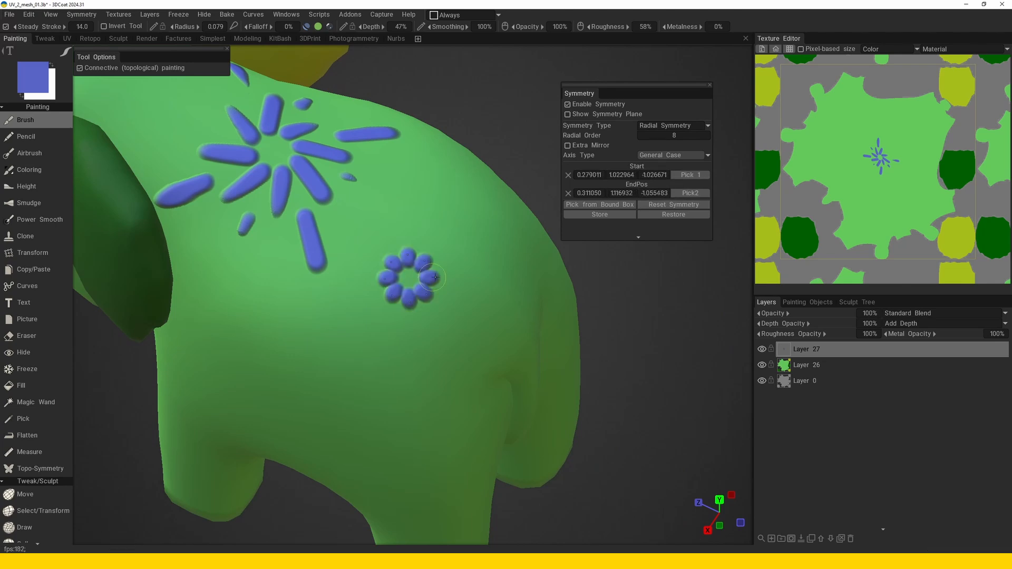
pyautogui.moveTo(436, 277); pyautogui.dragTo(459, 280)
# Pick a symmetry start point on the elephant's opposite flank and paint an eight-petal flower around it.
pyautogui.moveTo(459, 280)
pyautogui.keyDown('alt'); pyautogui.mouseDown(button='middle')
pyautogui.moveTo(434, 256)
pyautogui.moveTo(377, 246)
pyautogui.mouseUp(button='middle'); pyautogui.keyUp('alt')
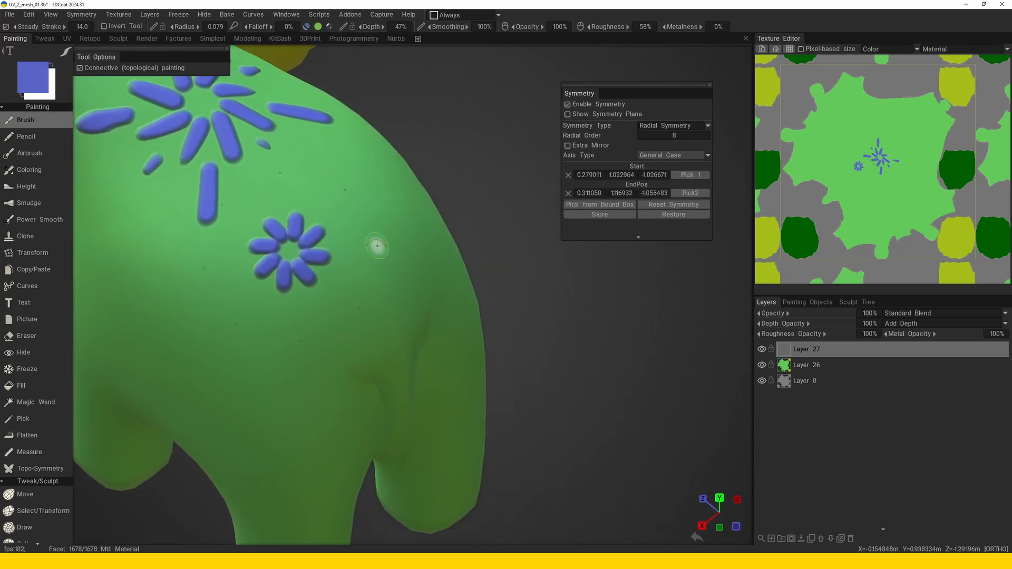
pyautogui.keyDown('alt'); pyautogui.moveTo(375, 235); pyautogui.dragTo(389, 293); pyautogui.keyUp('alt')
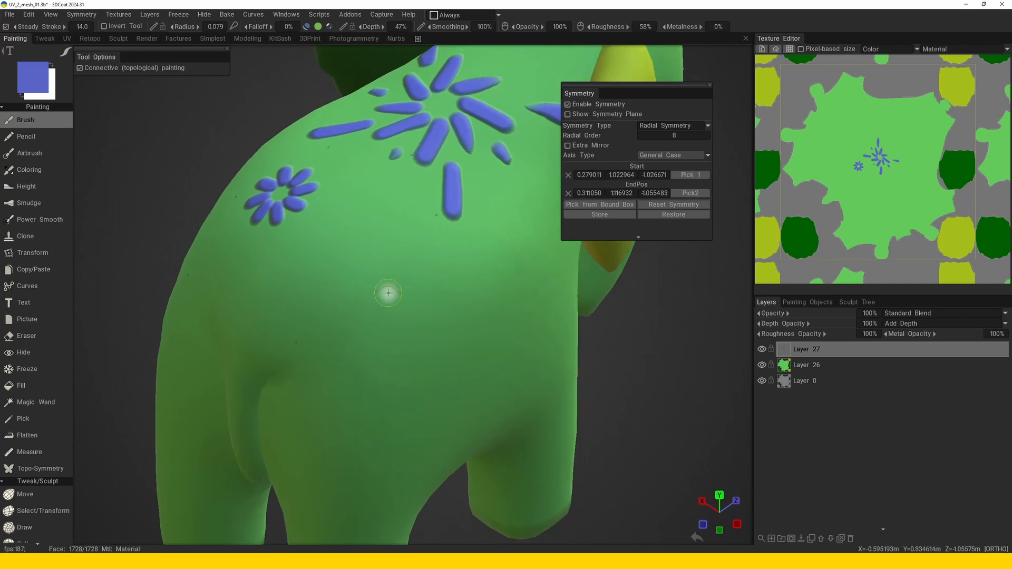
pyautogui.click(686, 175)
pyautogui.click(381, 279)
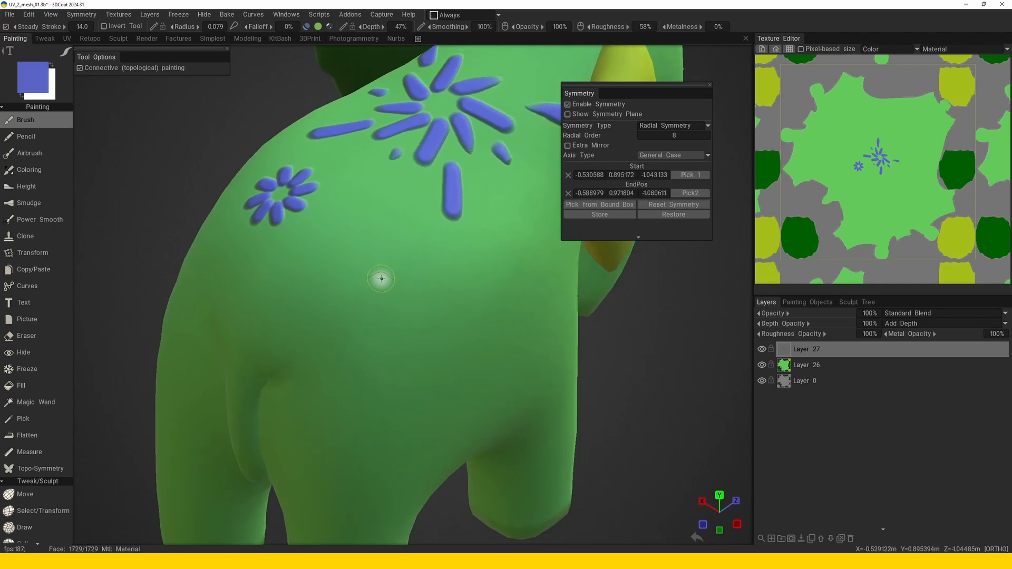
pyautogui.moveTo(394, 278); pyautogui.dragTo(449, 285)
pyautogui.keyDown('alt'); pyautogui.moveTo(450, 285); pyautogui.dragTo(449, 277, button='middle'); pyautogui.keyUp('alt')
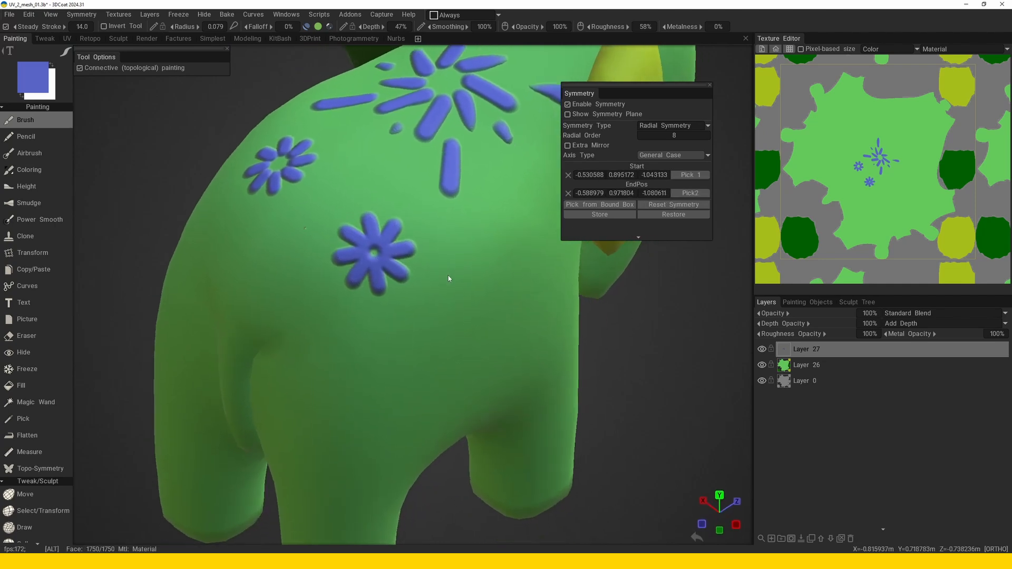
# Paint outer rings of radially repeated strokes around the second flower.
pyautogui.keyDown('alt'); pyautogui.moveTo(449, 278); pyautogui.dragTo(447, 278); pyautogui.keyUp('alt')
pyautogui.moveTo(362, 304)
pyautogui.mouseDown()
pyautogui.moveTo(352, 342)
pyautogui.moveTo(368, 387)
pyautogui.mouseUp()
pyautogui.keyDown('alt'); pyautogui.moveTo(448, 346); pyautogui.dragTo(474, 316, button='right'); pyautogui.keyUp('alt')
pyautogui.moveTo(474, 316)
pyautogui.keyDown('alt'); pyautogui.mouseDown()
pyautogui.moveTo(446, 337)
pyautogui.moveTo(424, 317)
pyautogui.mouseUp(); pyautogui.keyUp('alt')
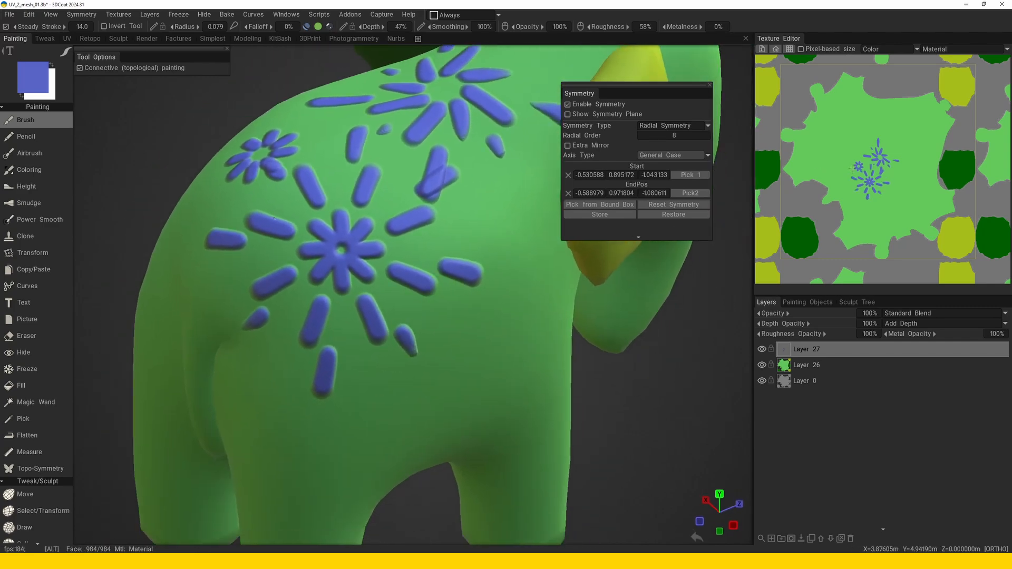
# Paint additional strokes beside the flowers directly on the UV layout in the Texture Editor.
pyautogui.scroll(5, 851, 185)
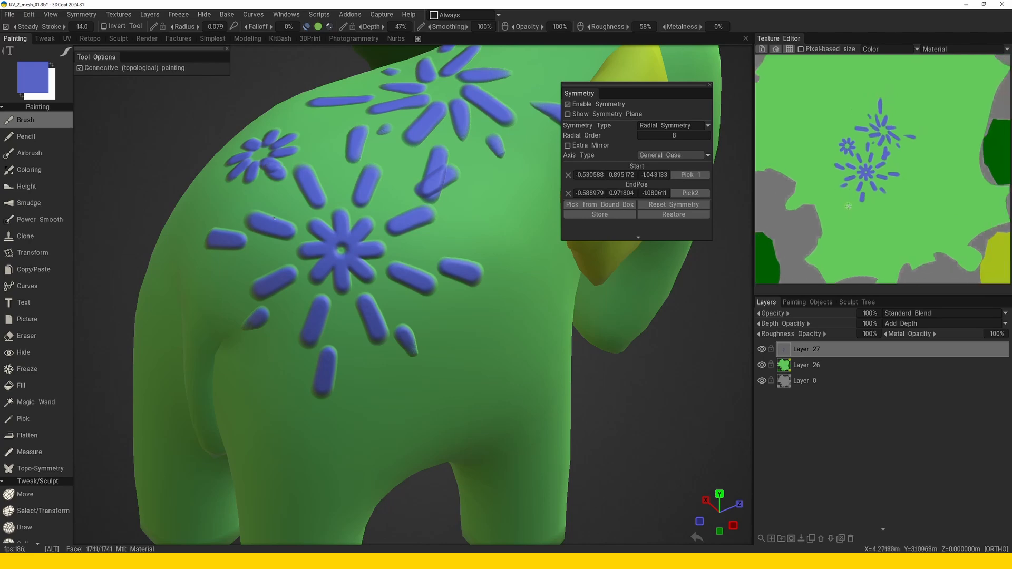
pyautogui.moveTo(848, 206)
pyautogui.keyDown('alt'); pyautogui.mouseDown(button='middle')
pyautogui.moveTo(841, 214)
pyautogui.moveTo(862, 195)
pyautogui.mouseUp(button='middle'); pyautogui.keyUp('alt')
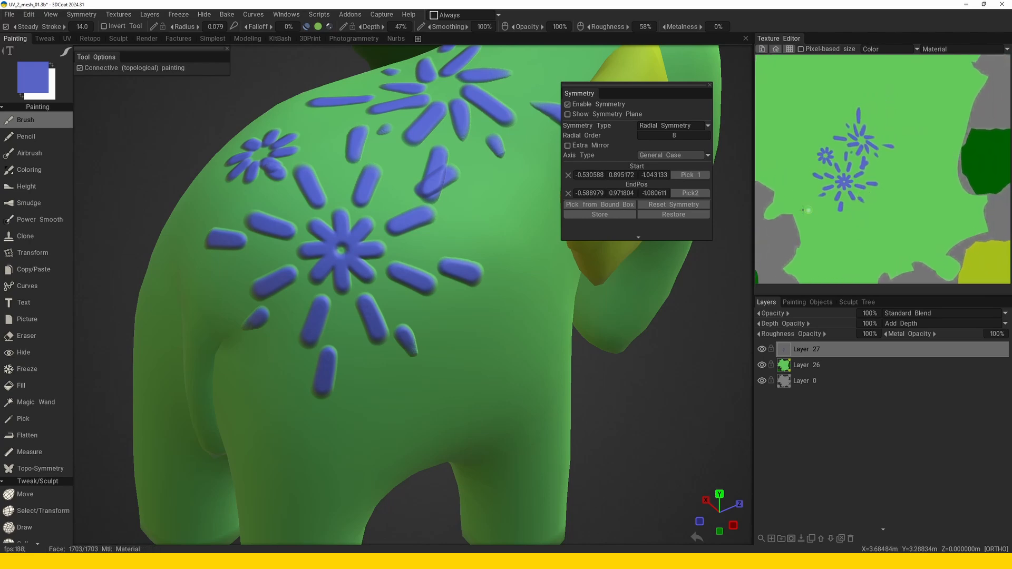
pyautogui.moveTo(673, 87); pyautogui.dragTo(668, 89)
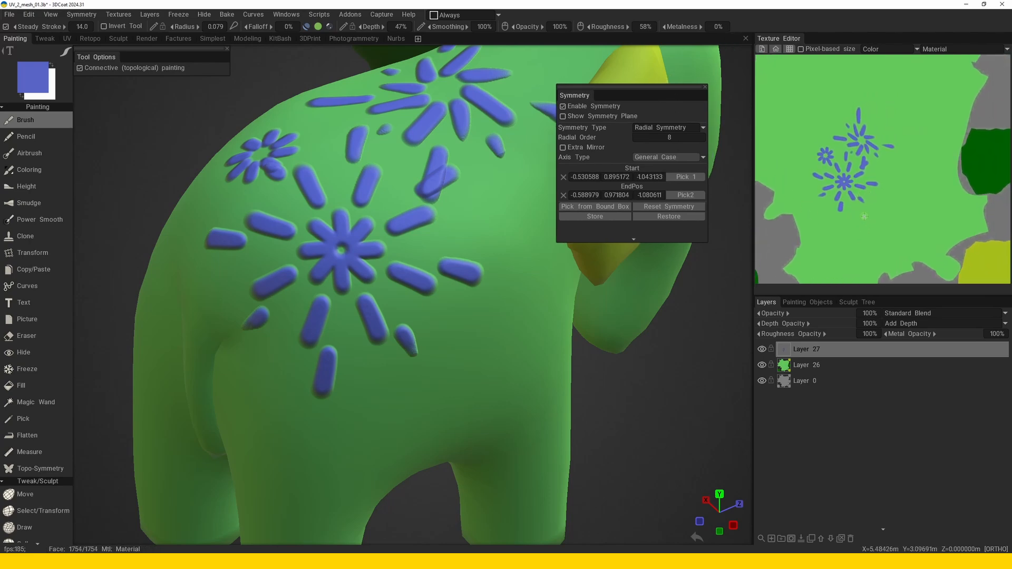
pyautogui.moveTo(865, 215)
pyautogui.mouseDown()
pyautogui.moveTo(862, 227)
pyautogui.moveTo(891, 206)
pyautogui.moveTo(876, 170)
pyautogui.moveTo(855, 171)
pyautogui.mouseUp()
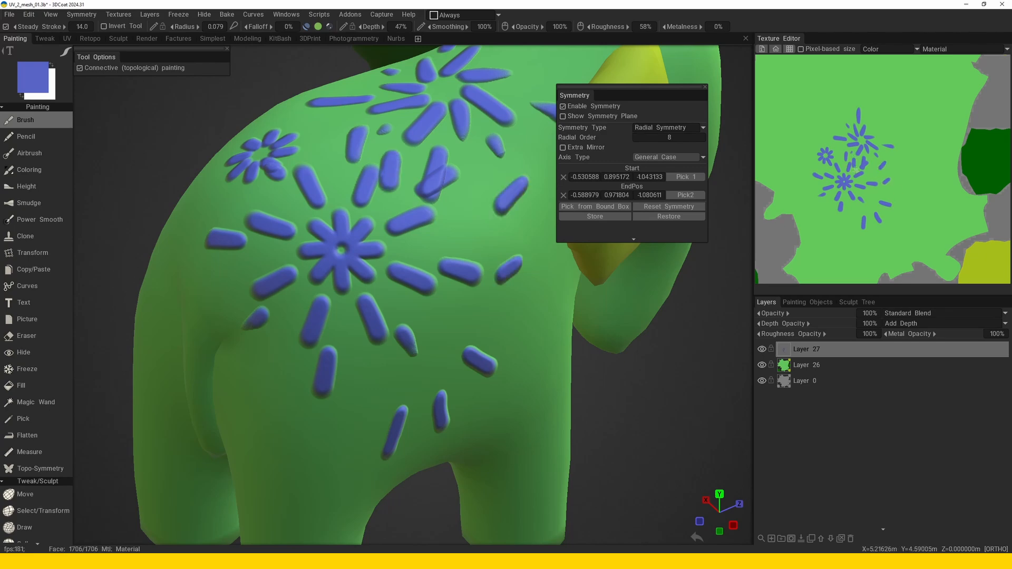
pyautogui.moveTo(489, 312)
pyautogui.keyDown('alt'); pyautogui.mouseDown()
pyautogui.moveTo(418, 300)
pyautogui.moveTo(488, 305)
pyautogui.moveTo(489, 333)
pyautogui.moveTo(469, 308)
pyautogui.moveTo(482, 311)
pyautogui.moveTo(479, 331)
pyautogui.mouseUp(); pyautogui.keyUp('alt')
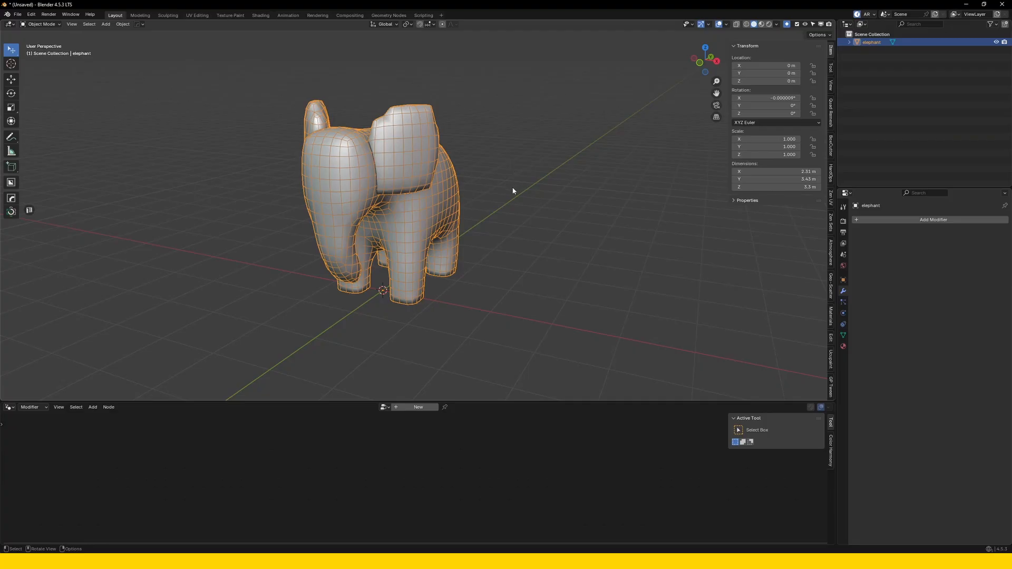
# In Blender, duplicate the elephant and move the copy about 2.74 m along the X axis.
pyautogui.scroll(-1, 498, 206)
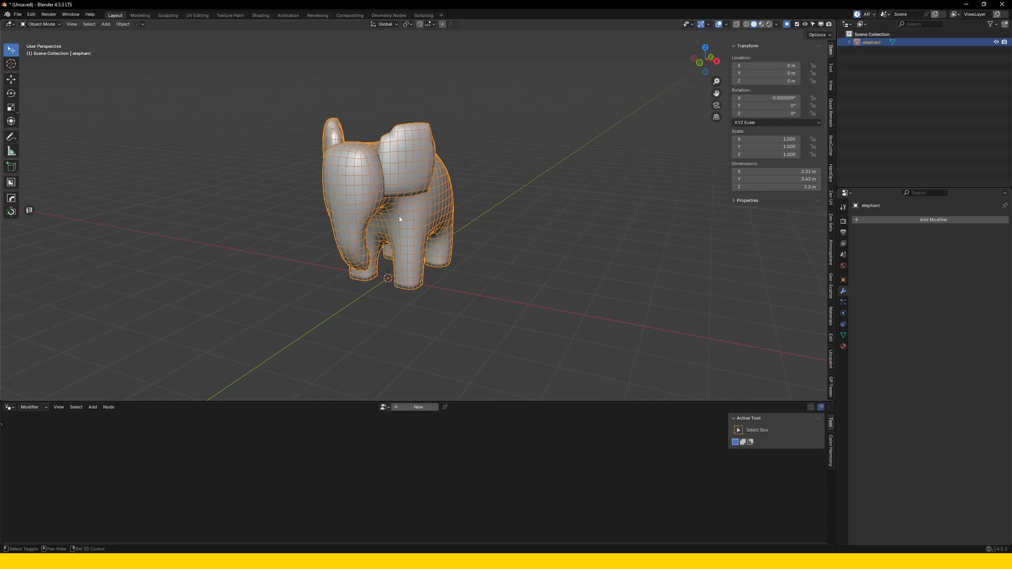
pyautogui.hotkey('shift', 'd')
pyautogui.press('x')
pyautogui.click(506, 291)
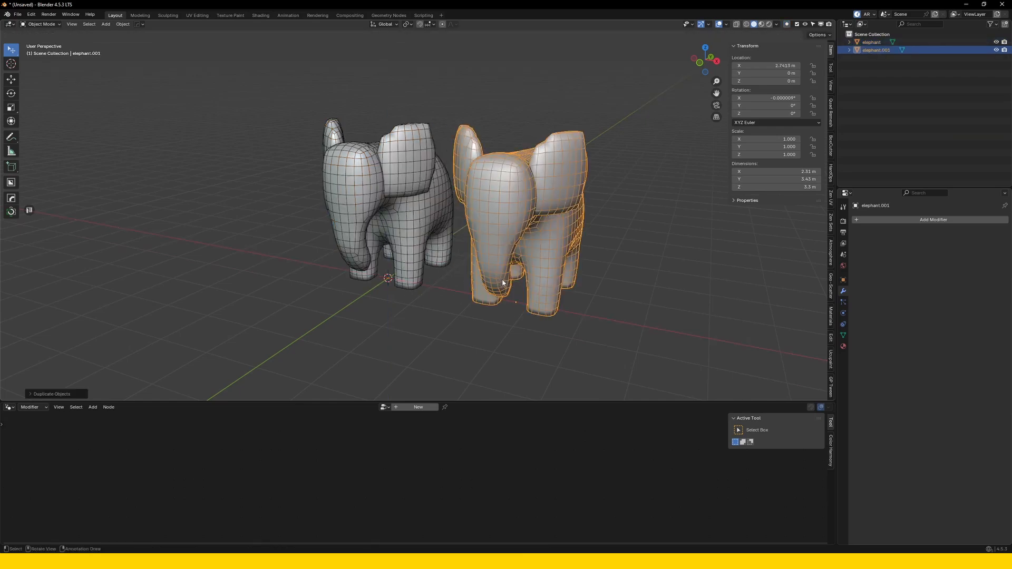
pyautogui.keyDown('shift'); pyautogui.moveTo(503, 283); pyautogui.dragTo(501, 283, button='middle'); pyautogui.keyUp('shift')
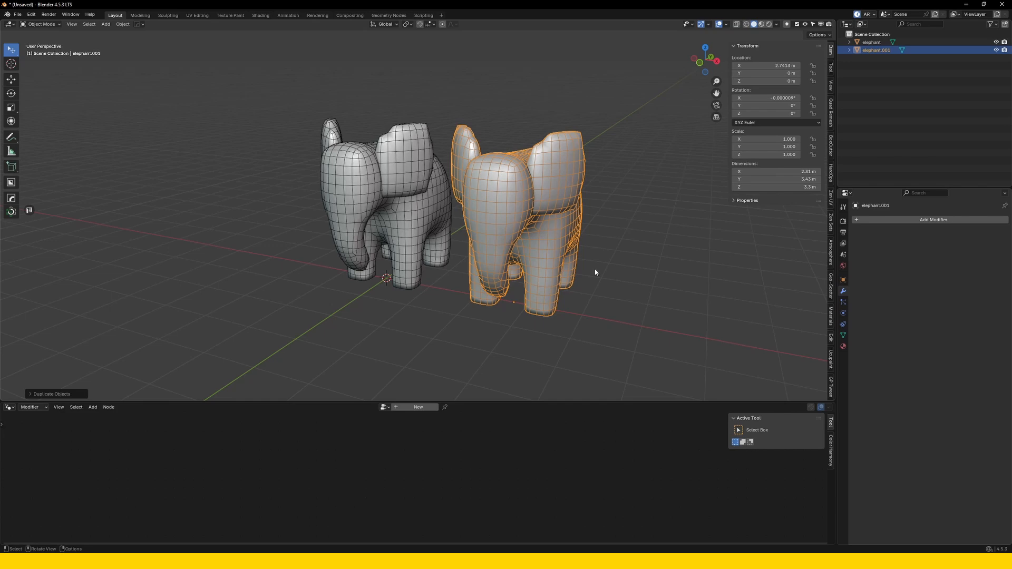
pyautogui.moveTo(595, 271); pyautogui.dragTo(596, 270, button='middle')
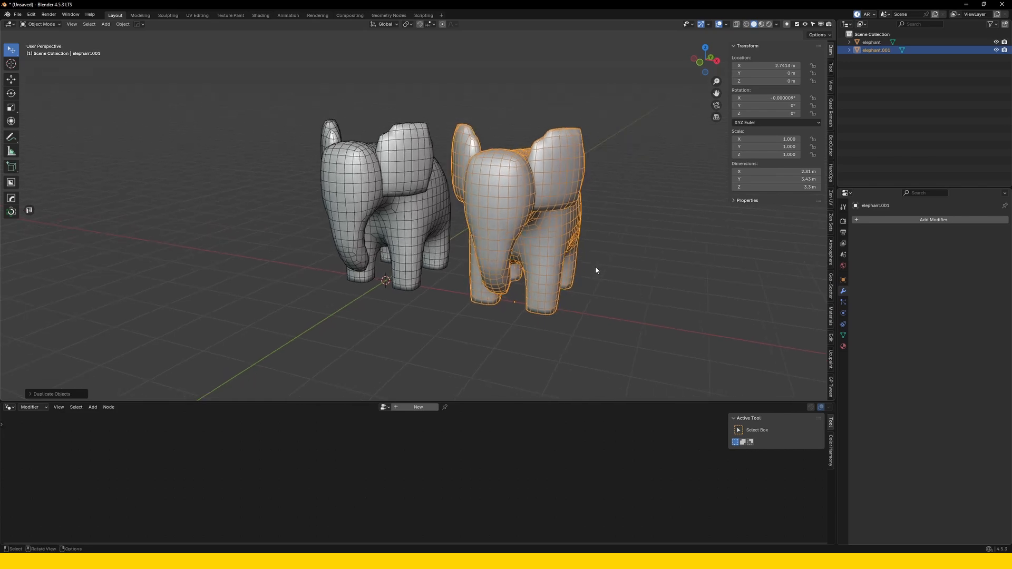
# Create a new geometry node tree on the elephant copy and insert a Split Edges node between Group Input and Group Output.
pyautogui.click(408, 407)
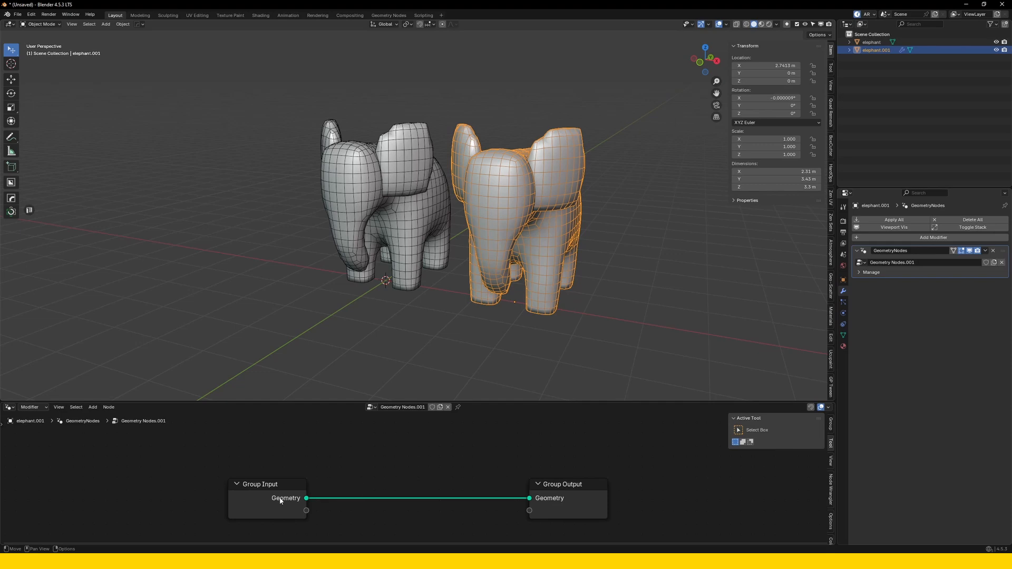
pyautogui.moveTo(281, 501); pyautogui.dragTo(259, 501)
pyautogui.hotkey('shift', 'a')
pyautogui.moveTo(347, 474)
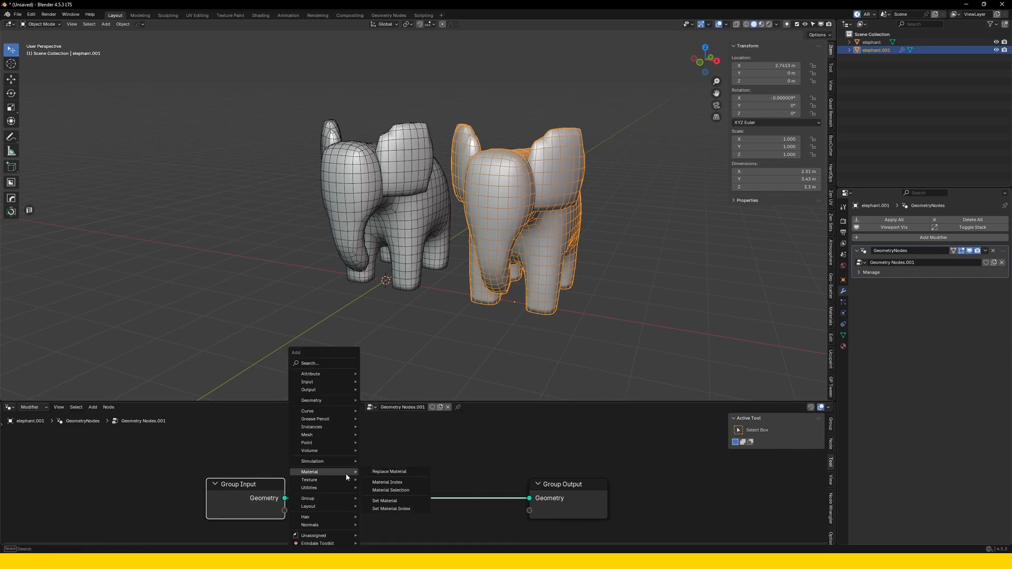
pyautogui.write('split edges')
pyautogui.press('Return')
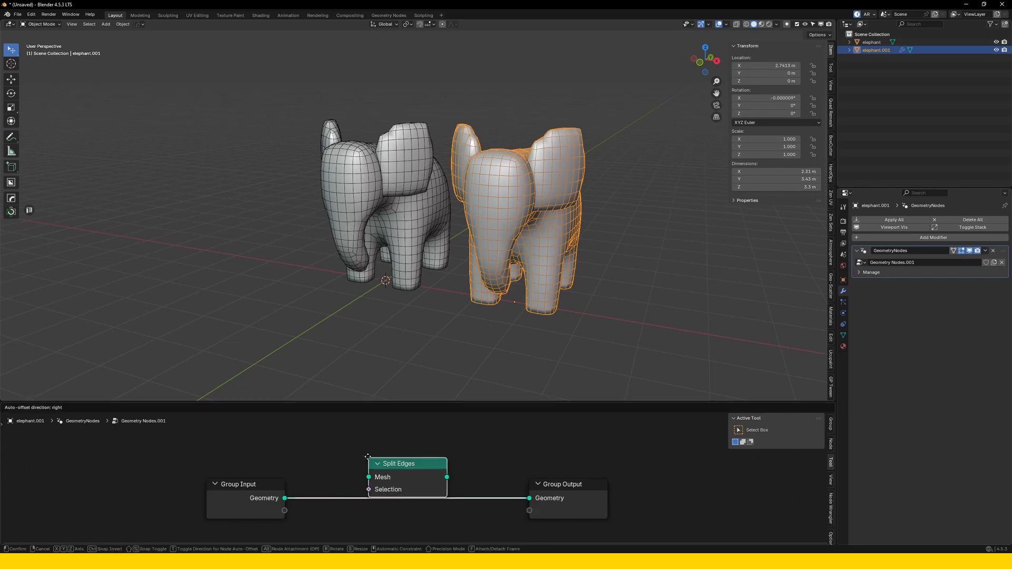
pyautogui.click(306, 475)
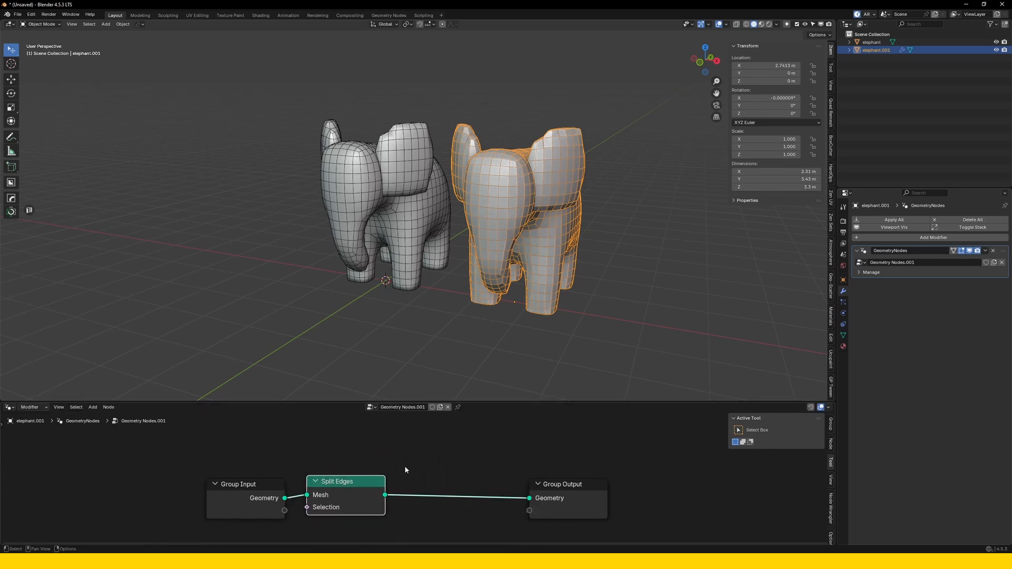
# Insert a Set Position node between the Split Edges node and the Group Output node.
pyautogui.moveTo(236, 498); pyautogui.dragTo(216, 490)
pyautogui.moveTo(335, 487); pyautogui.dragTo(435, 462)
pyautogui.write('set')
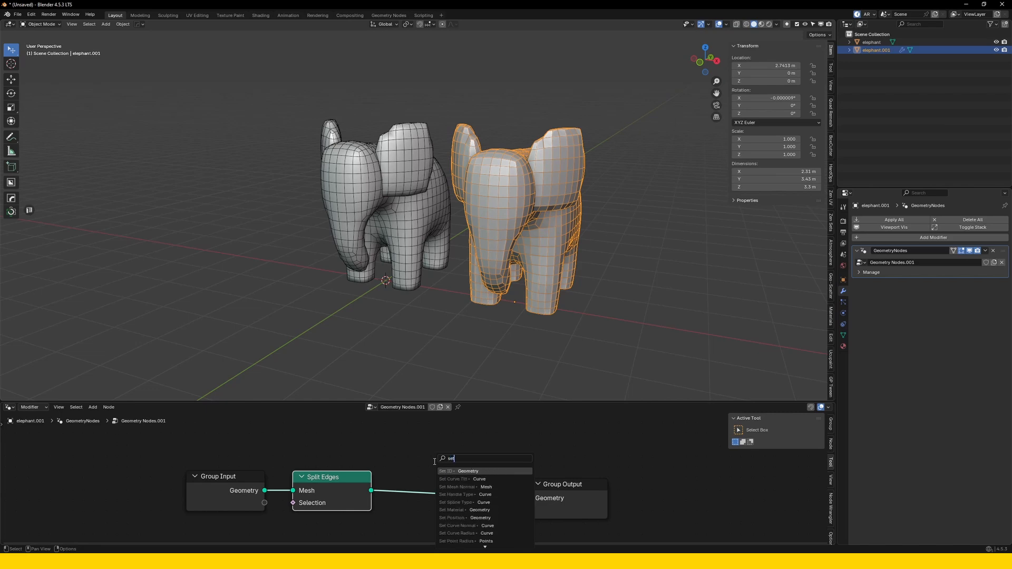
pyautogui.write(' pos')
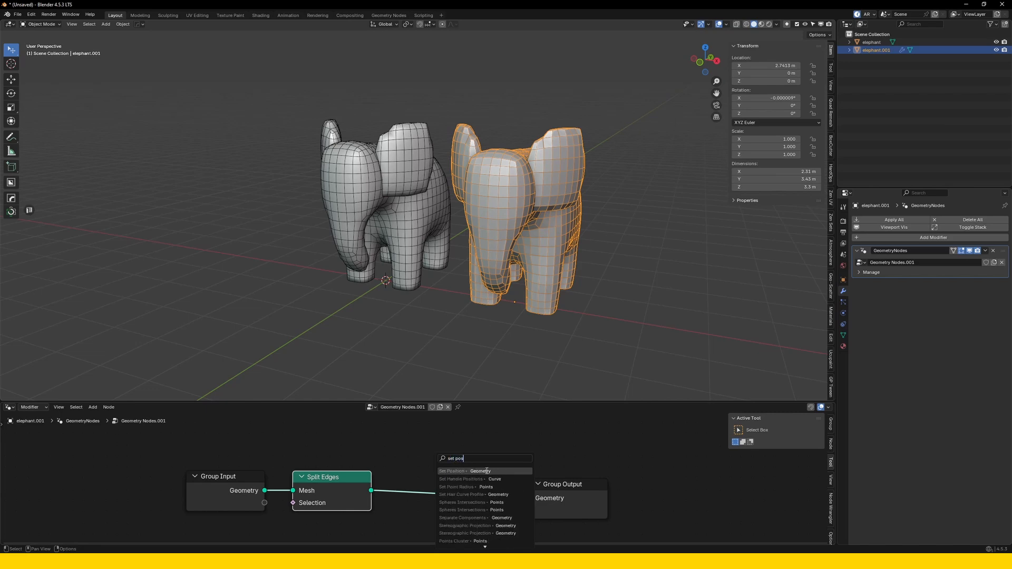
pyautogui.click(486, 470)
# Rearrange the Group Input, Split Edges, Set Position and Group Output nodes so they are spaced apart in a readable row.
pyautogui.moveTo(243, 486); pyautogui.dragTo(187, 468)
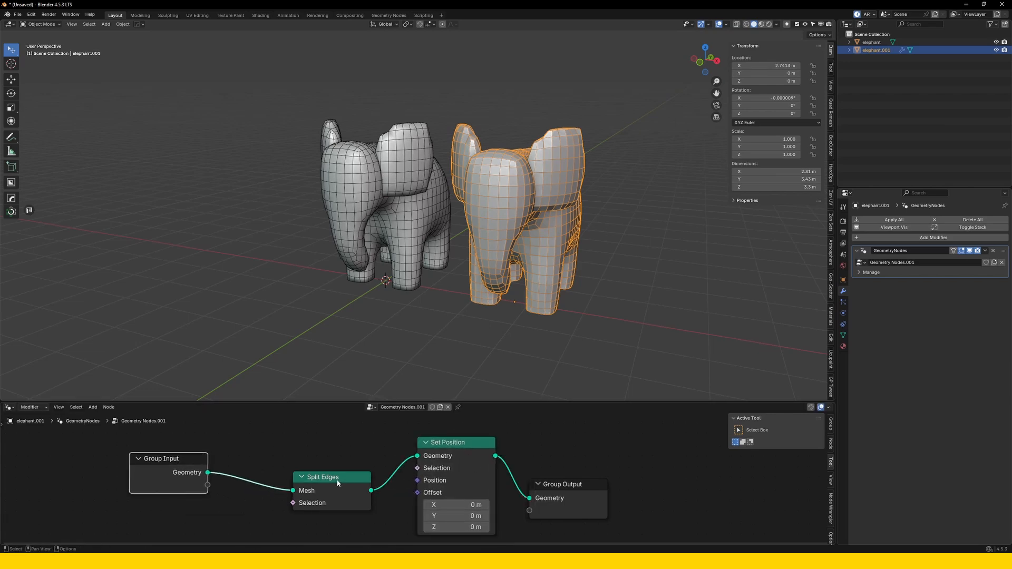
pyautogui.moveTo(332, 477); pyautogui.dragTo(275, 457)
pyautogui.moveTo(444, 443); pyautogui.dragTo(384, 446)
pyautogui.scroll(-2, 494, 476)
pyautogui.moveTo(587, 478); pyautogui.dragTo(621, 483)
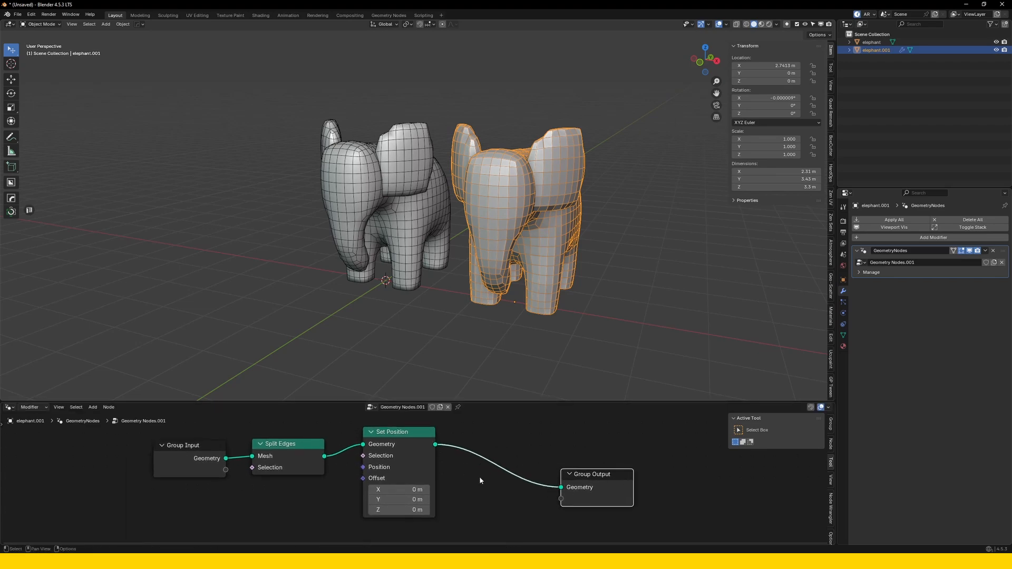
pyautogui.moveTo(411, 436); pyautogui.dragTo(418, 439)
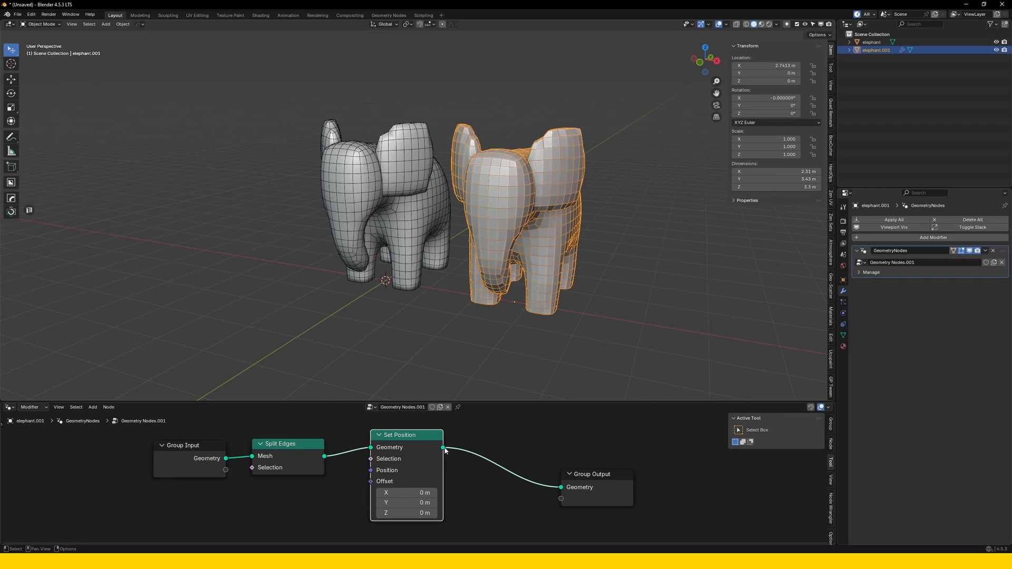
pyautogui.moveTo(444, 451)
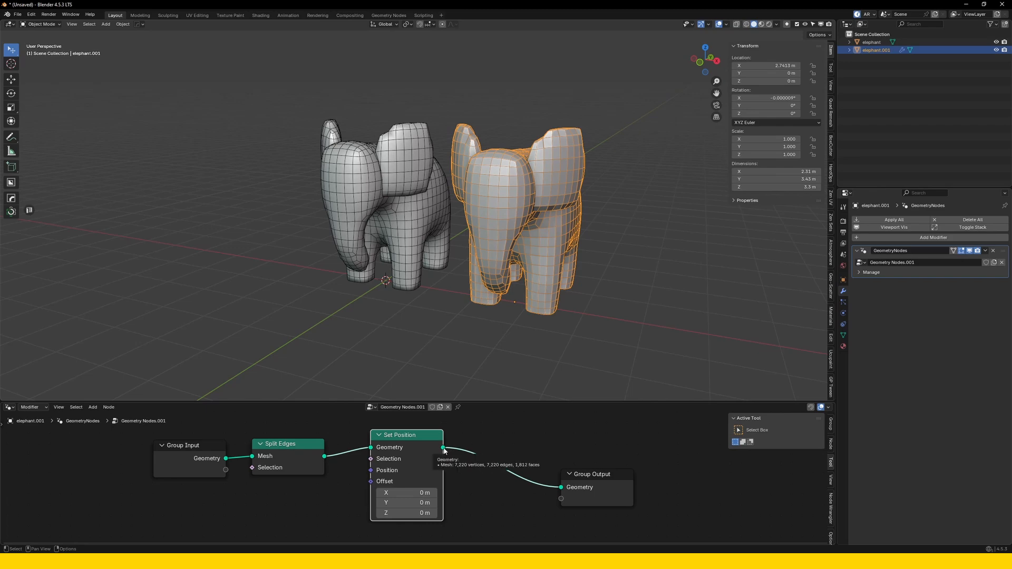
pyautogui.moveTo(427, 443); pyautogui.dragTo(450, 443)
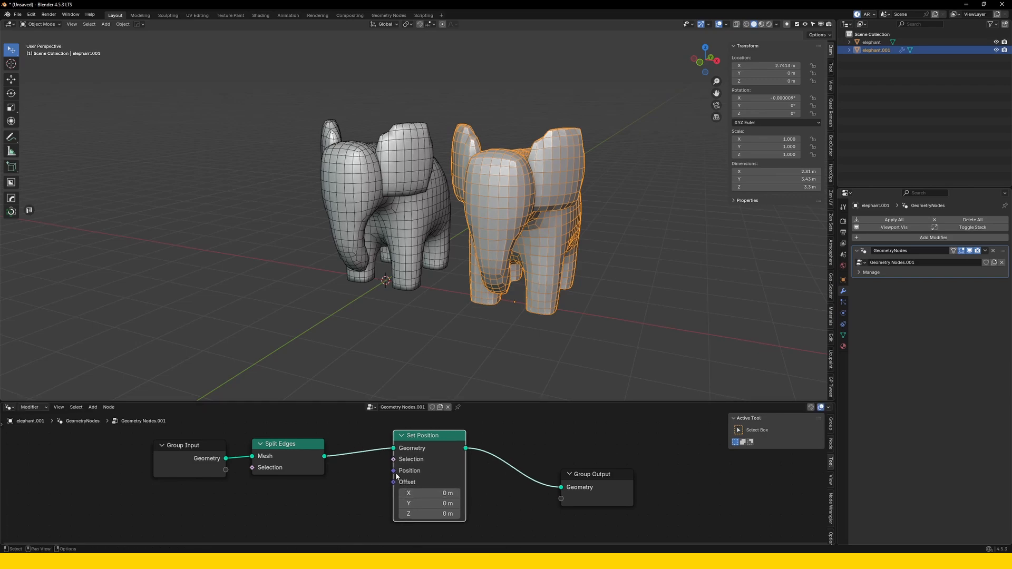
# Add a Named Attribute node feeding its Attribute output into the Position input of the Set Position node.
pyautogui.moveTo(394, 472); pyautogui.dragTo(338, 501)
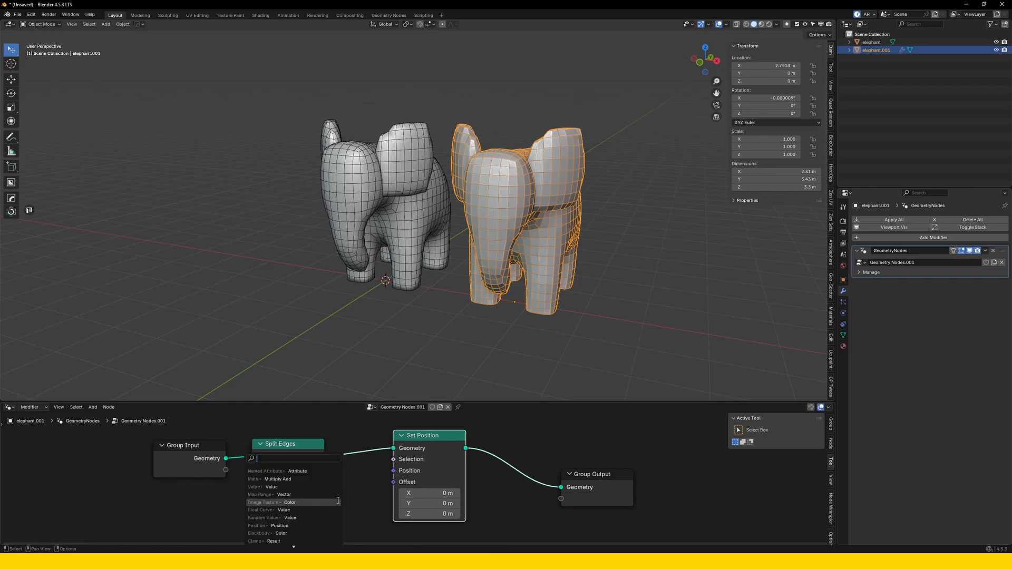
pyautogui.write('named')
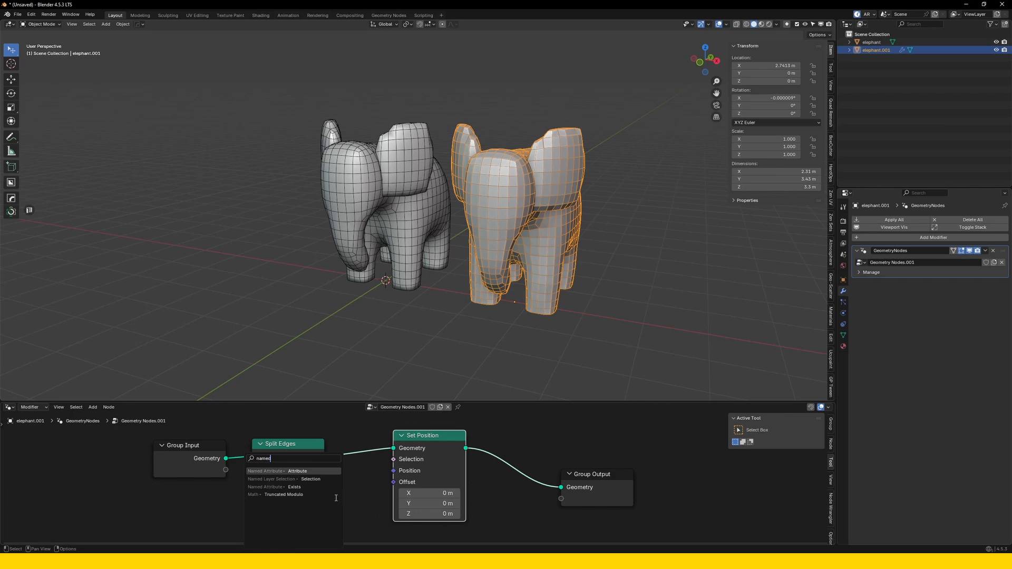
pyautogui.click(302, 471)
pyautogui.click(332, 490)
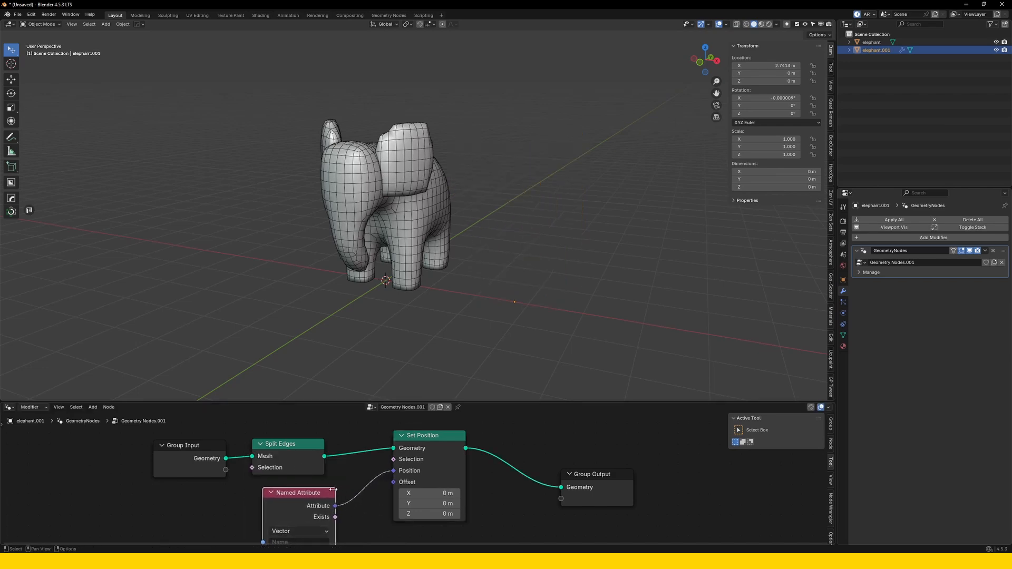
# Look up the elephant copy's UV map name in its mesh data and set the Named Attribute's name to UV.
pyautogui.scroll(-2, 542, 301)
pyautogui.keyDown('shift'); pyautogui.moveTo(542, 301); pyautogui.dragTo(550, 282, button='middle'); pyautogui.keyUp('shift')
pyautogui.scroll(1, 390, 476)
pyautogui.moveTo(389, 477); pyautogui.dragTo(442, 429, button='middle')
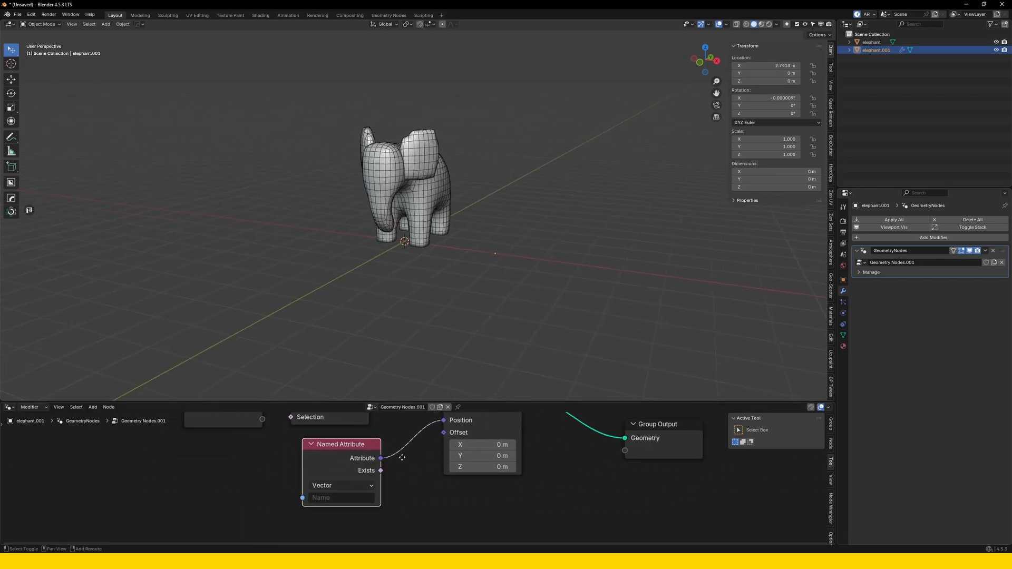
pyautogui.click(340, 499)
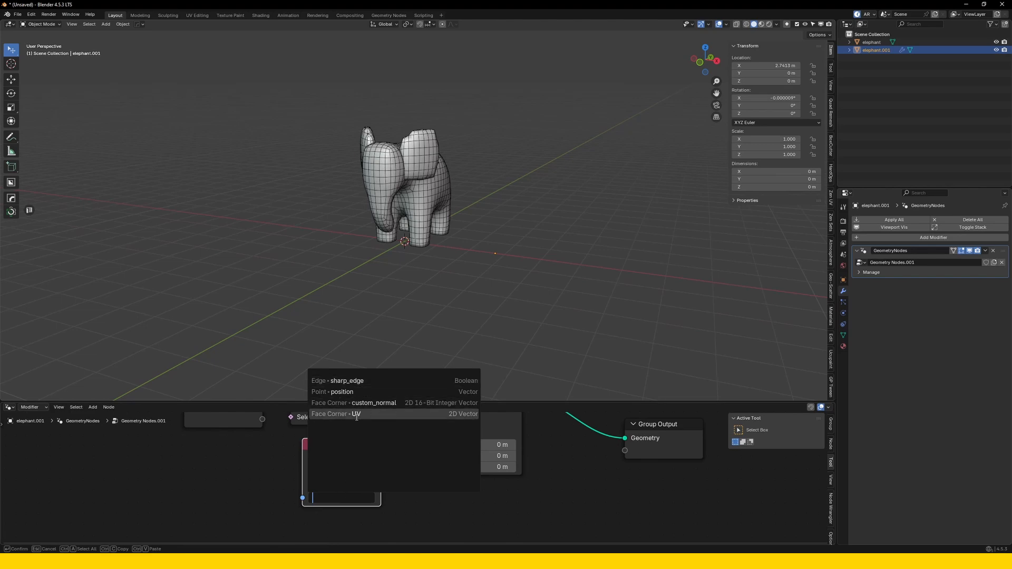
pyautogui.click(843, 336)
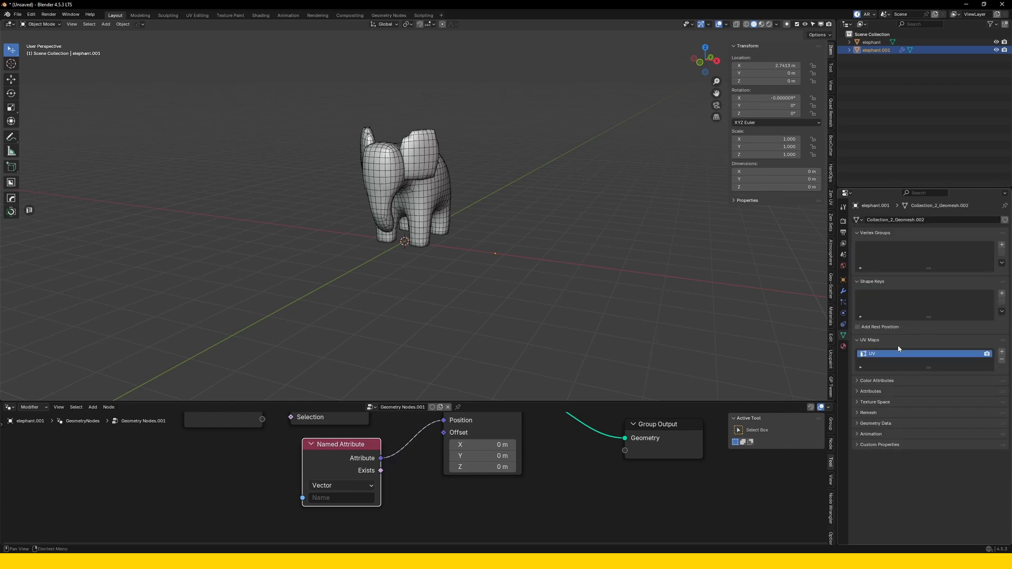
pyautogui.click(342, 498)
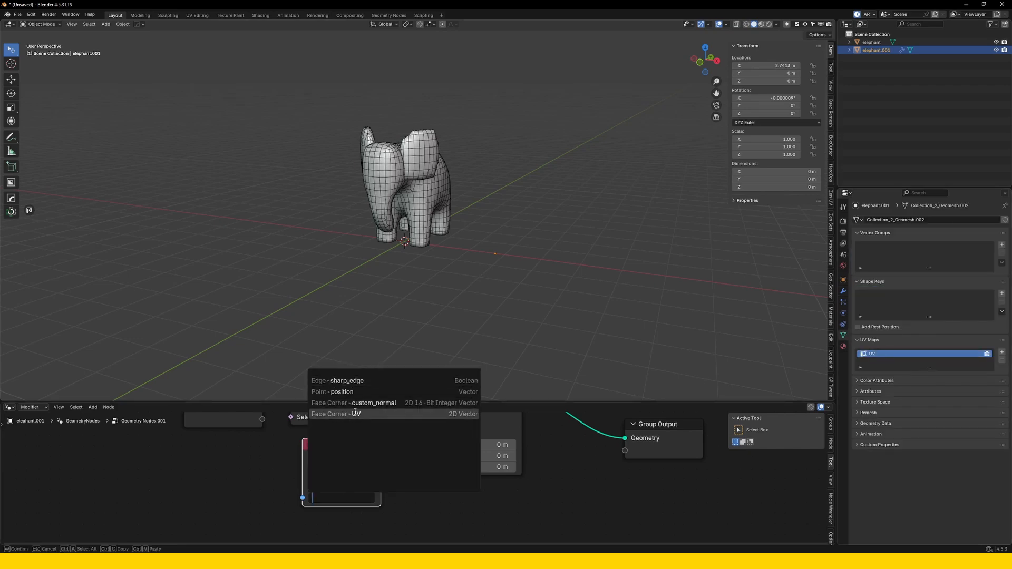
pyautogui.click(356, 414)
pyautogui.scroll(6, 402, 227)
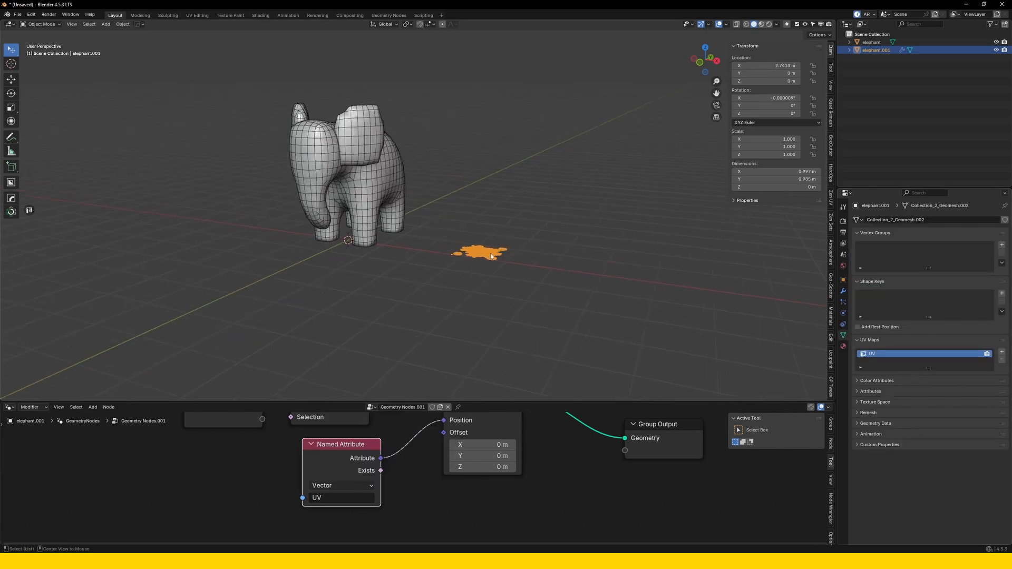
# Insert a Merge by Distance node between Set Position and Group Output, and line up the Set Position, Split Edges and Group Input nodes.
pyautogui.moveTo(403, 227); pyautogui.dragTo(454, 286, button='middle')
pyautogui.scroll(-2, 454, 284)
pyautogui.press('Home')
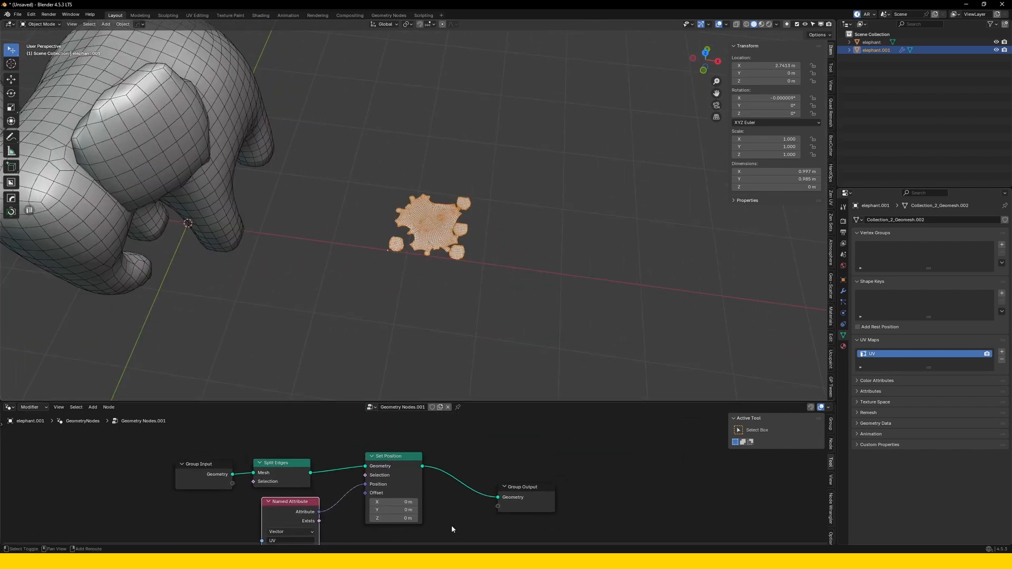
pyautogui.moveTo(422, 467); pyautogui.dragTo(462, 457)
pyautogui.write('merg')
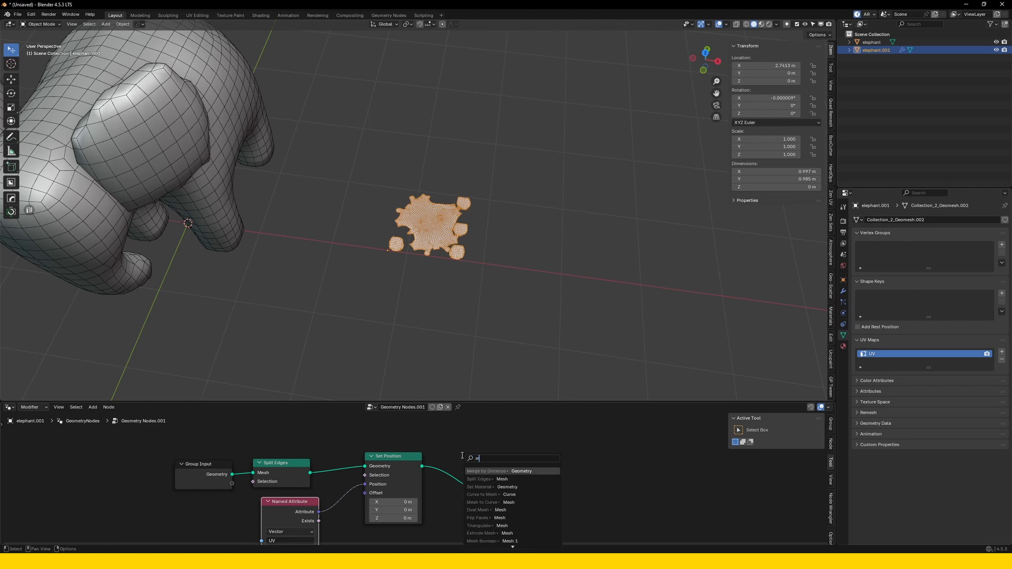
pyautogui.click(497, 471)
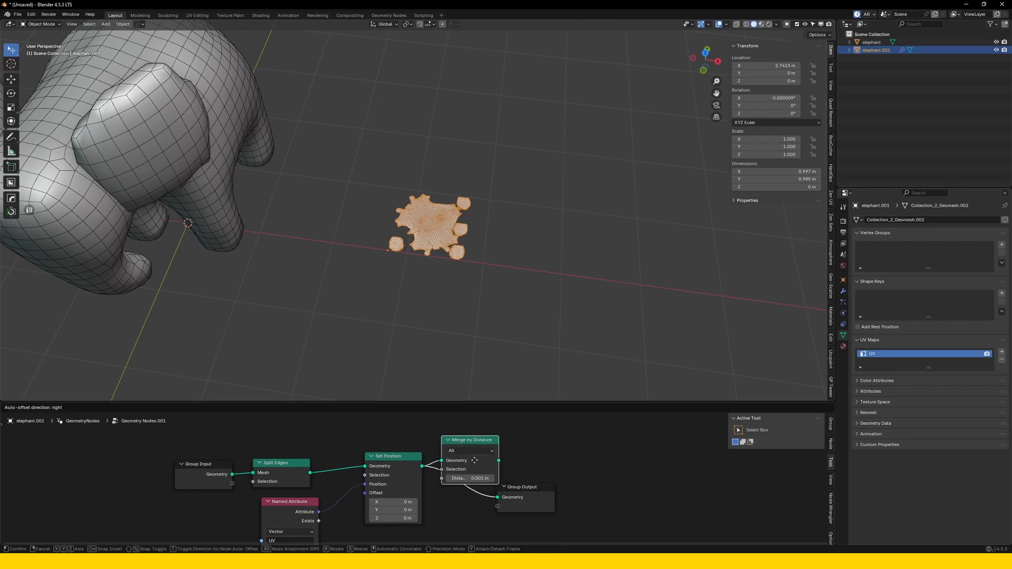
pyautogui.click(495, 471)
pyautogui.moveTo(387, 471); pyautogui.dragTo(385, 466)
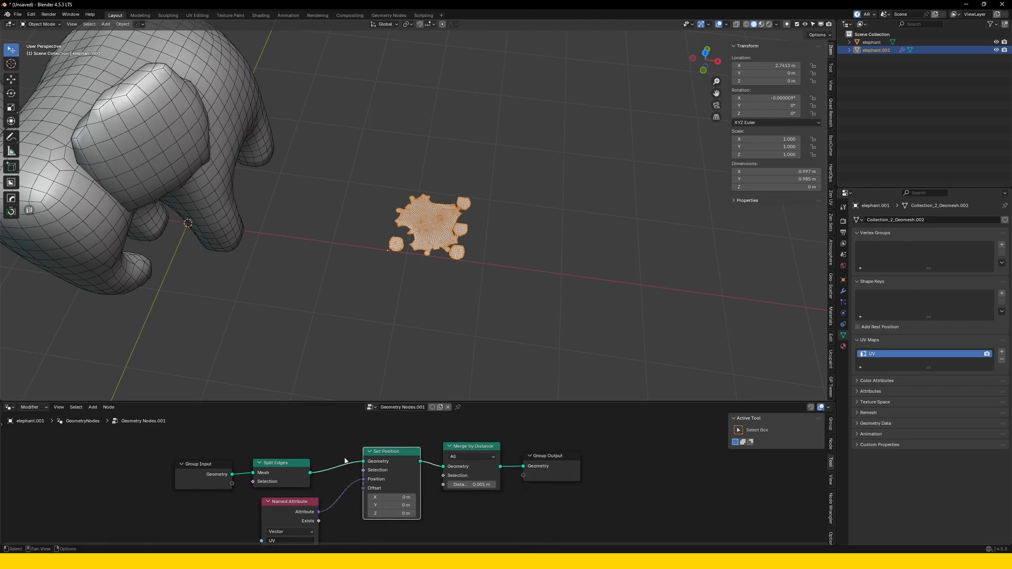
pyautogui.moveTo(290, 471); pyautogui.dragTo(307, 460)
pyautogui.moveTo(215, 472); pyautogui.dragTo(231, 462)
# Examine the flattened UV-layout mesh up close, checking the main shape and its separate islands.
pyautogui.press('KP_Decimal')
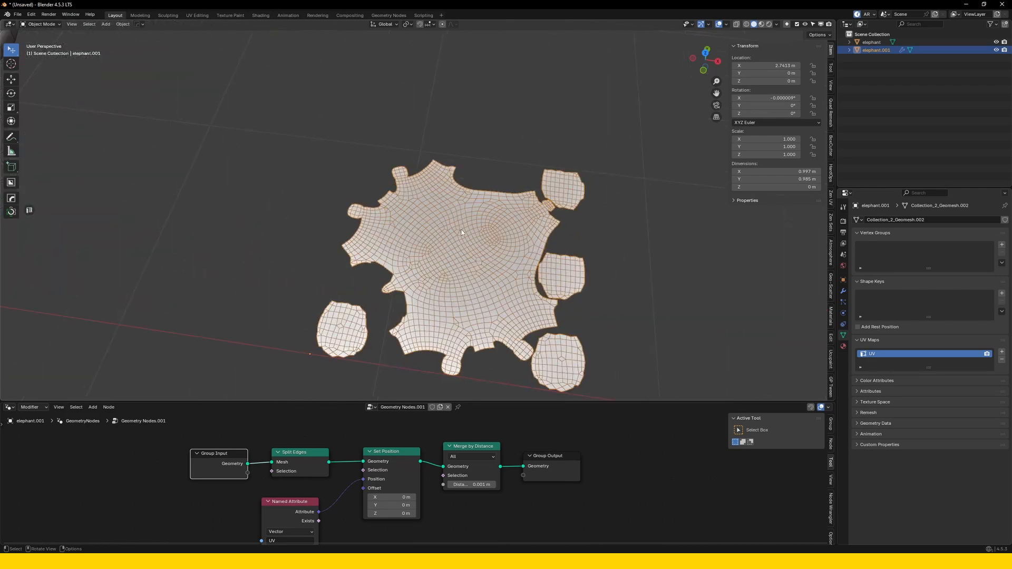
pyautogui.scroll(4, 435, 235)
pyautogui.scroll(-1, 476, 237)
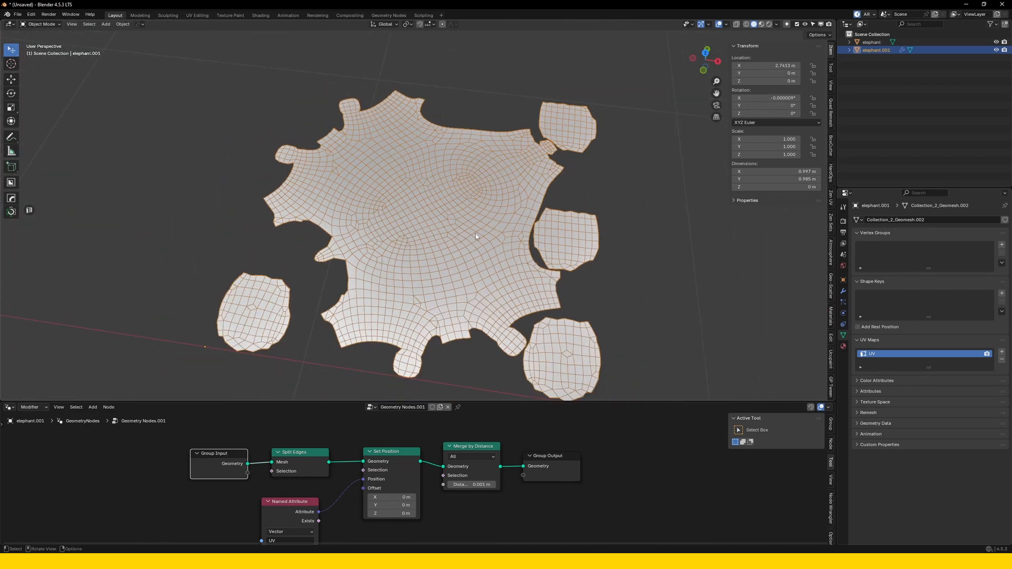
pyautogui.scroll(-2, 460, 264)
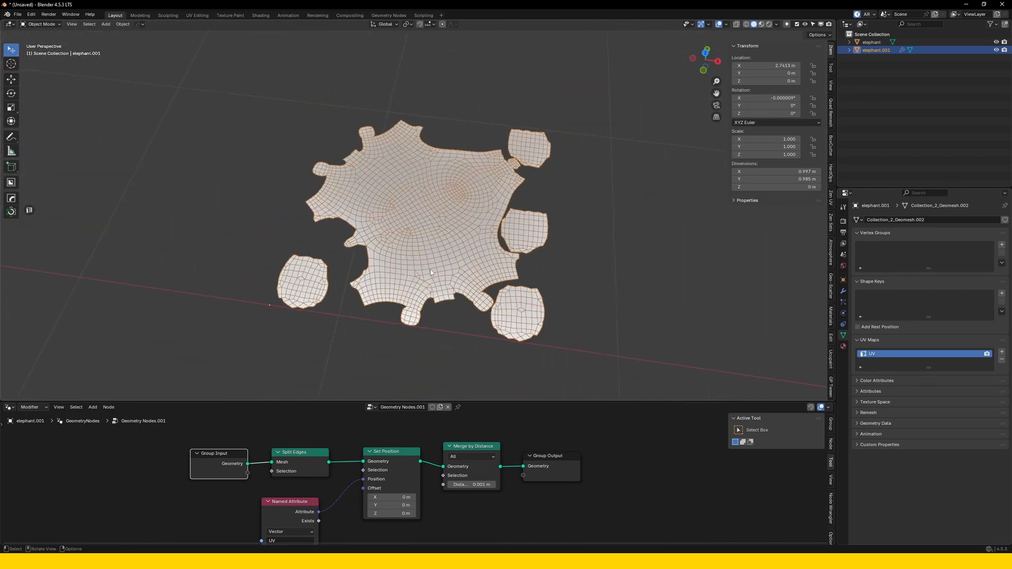
pyautogui.moveTo(474, 446); pyautogui.dragTo(468, 449)
pyautogui.scroll(3, 457, 298)
pyautogui.keyDown('shift'); pyautogui.moveTo(455, 297); pyautogui.dragTo(446, 235, button='middle'); pyautogui.keyUp('shift')
pyautogui.scroll(2, 439, 247)
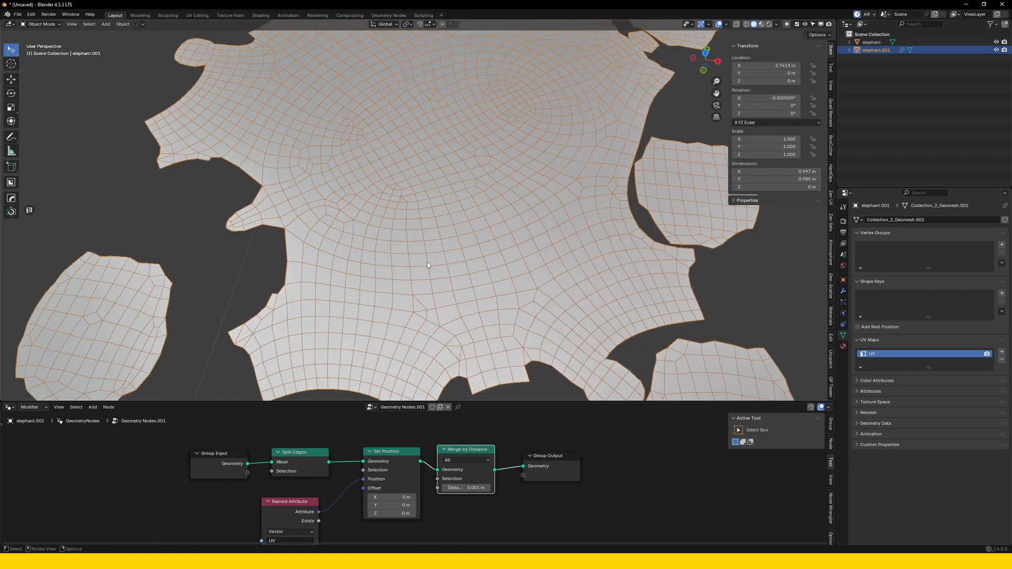
pyautogui.scroll(-2, 427, 259)
# Nudge the Group Input, Split Edges and Merge by Distance nodes to even out the spacing of the node row.
pyautogui.moveTo(222, 460); pyautogui.dragTo(230, 457)
pyautogui.moveTo(295, 459); pyautogui.dragTo(299, 456)
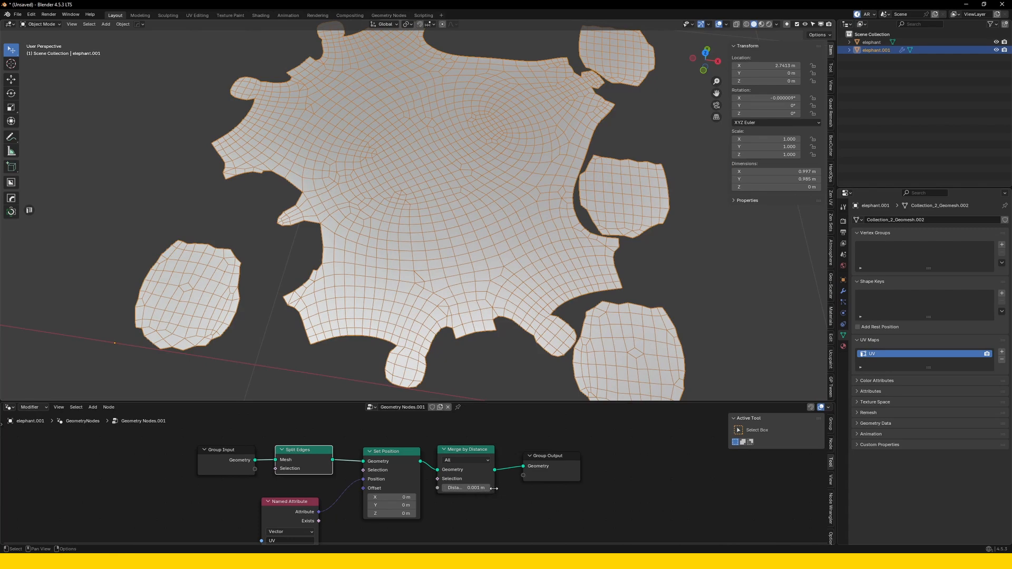
pyautogui.moveTo(494, 488); pyautogui.dragTo(502, 489)
# Apply the geometry nodes result on the flattened elephant copy as real mesh using Visual Geometry to Mesh.
pyautogui.scroll(-3, 441, 281)
pyautogui.keyDown('shift'); pyautogui.moveTo(442, 281); pyautogui.dragTo(441, 270, button='middle'); pyautogui.keyUp('shift')
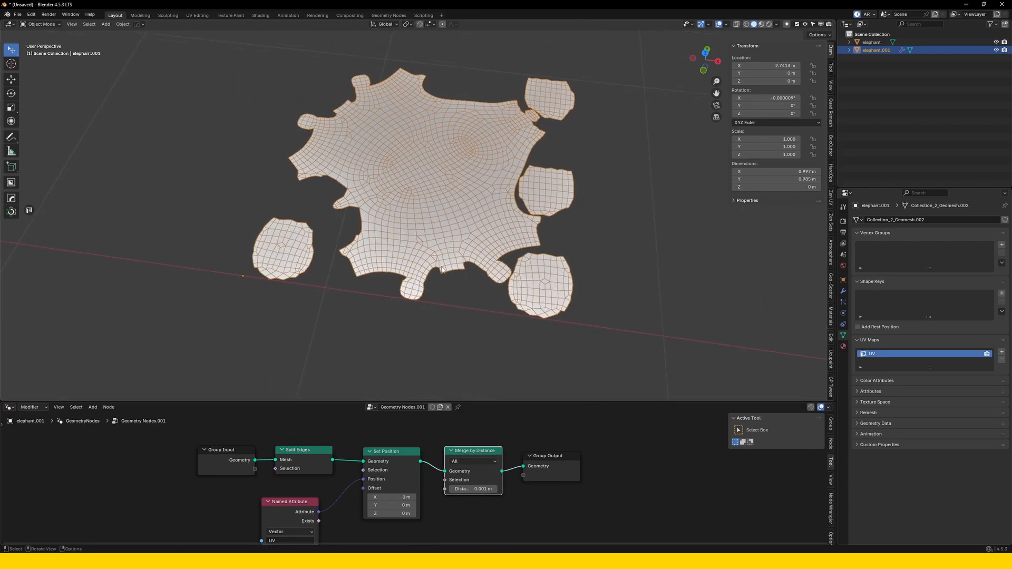
pyautogui.scroll(-2, 441, 258)
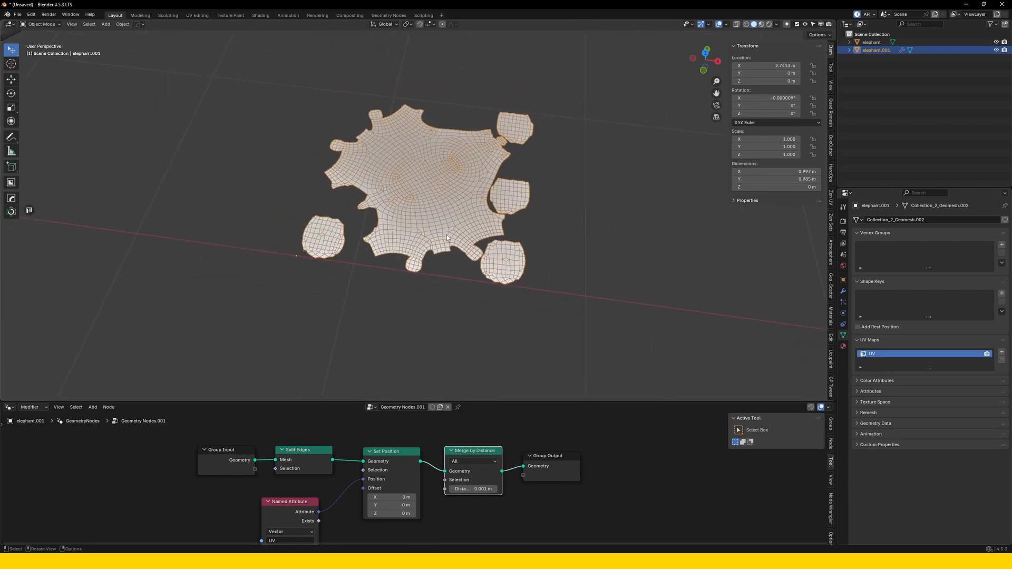
pyautogui.rightClick(447, 237)
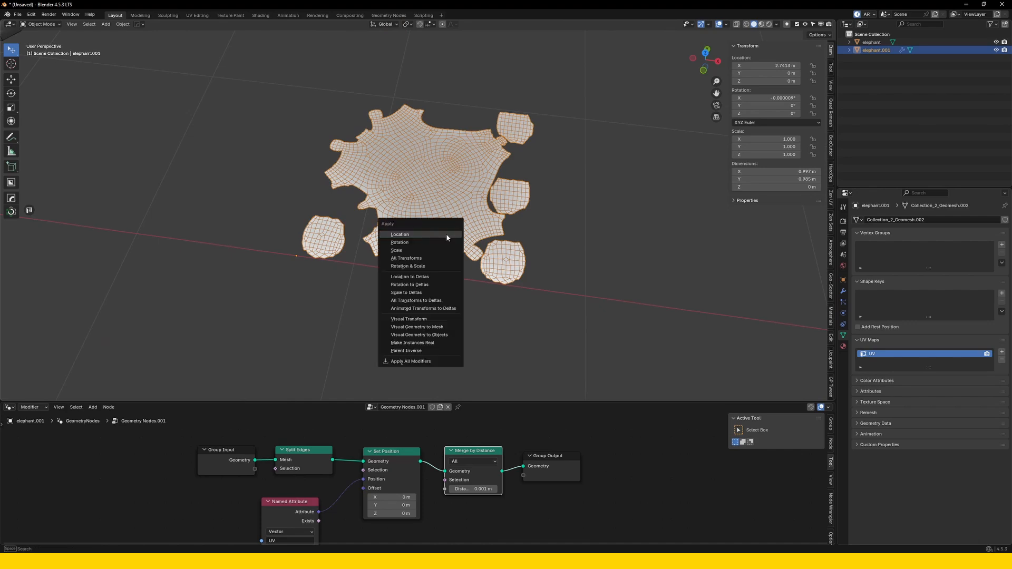
pyautogui.click(447, 233)
# From the front orthographic view, rotate the flattened mesh 90 degrees around the X axis so it stands upright.
pyautogui.moveTo(447, 233); pyautogui.dragTo(461, 220, button='middle')
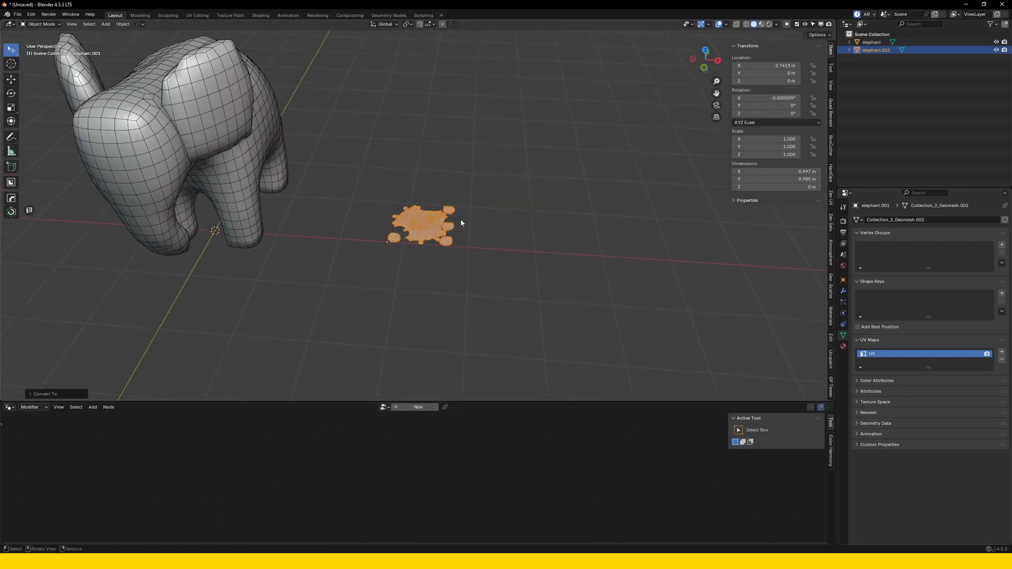
pyautogui.press('KP_1')
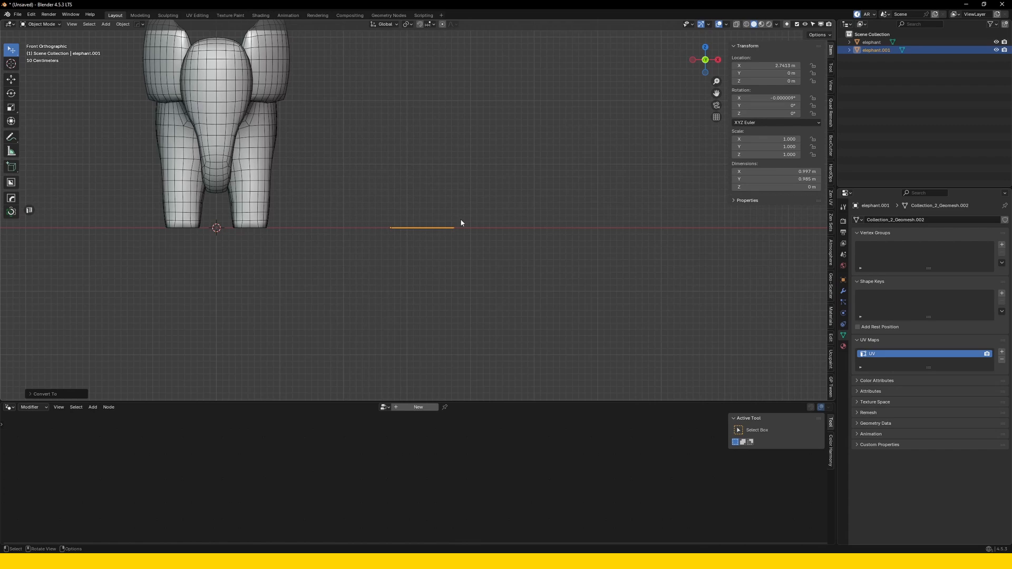
pyautogui.write('r')
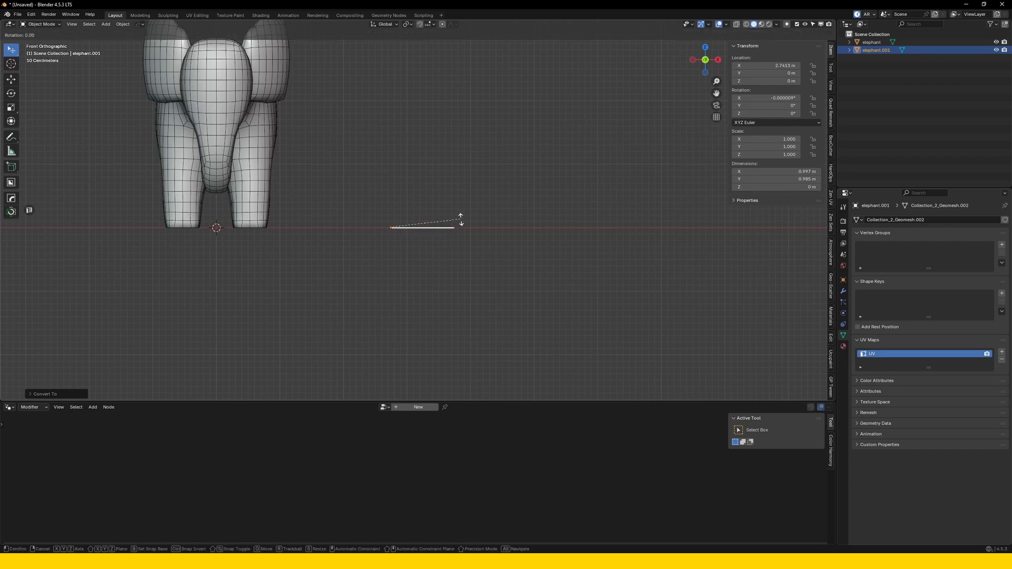
pyautogui.write('x90')
pyautogui.press('Return')
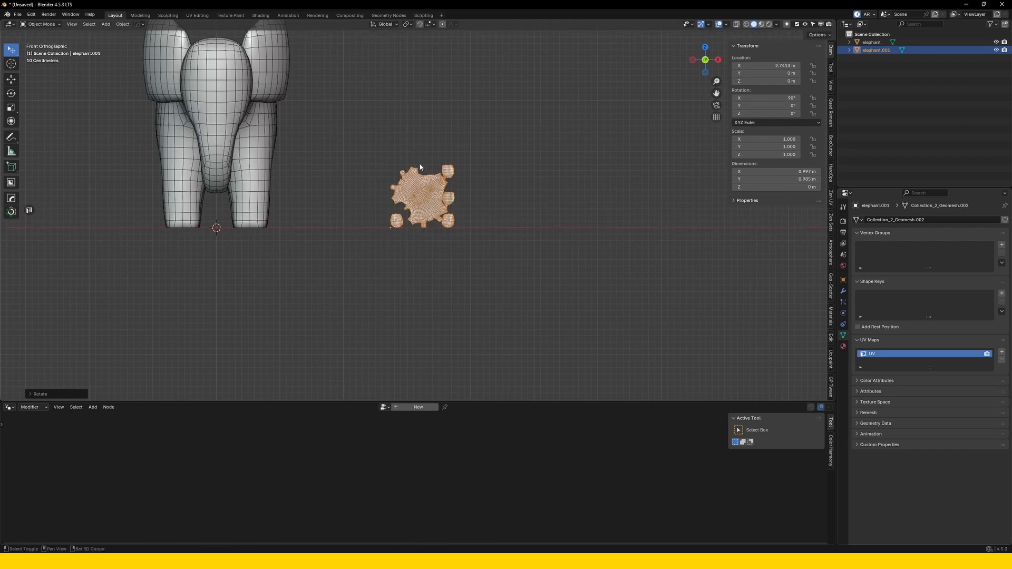
# Circle the four rounded foot islands of the flattened mesh with freehand annotation strokes.
pyautogui.scroll(-1, 466, 251)
pyautogui.moveTo(421, 168)
pyautogui.keyDown('shift'); pyautogui.mouseDown(button='middle')
pyautogui.moveTo(465, 249)
pyautogui.moveTo(484, 238)
pyautogui.moveTo(409, 207)
pyautogui.mouseUp(button='middle'); pyautogui.keyUp('shift')
pyautogui.scroll(1, 484, 238)
pyautogui.scroll(1, 484, 239)
pyautogui.scroll(6, 410, 206)
pyautogui.click(321, 239)
pyautogui.press('d')
pyautogui.moveTo(319, 234)
pyautogui.mouseDown()
pyautogui.moveTo(292, 222)
pyautogui.moveTo(317, 231)
pyautogui.mouseUp()
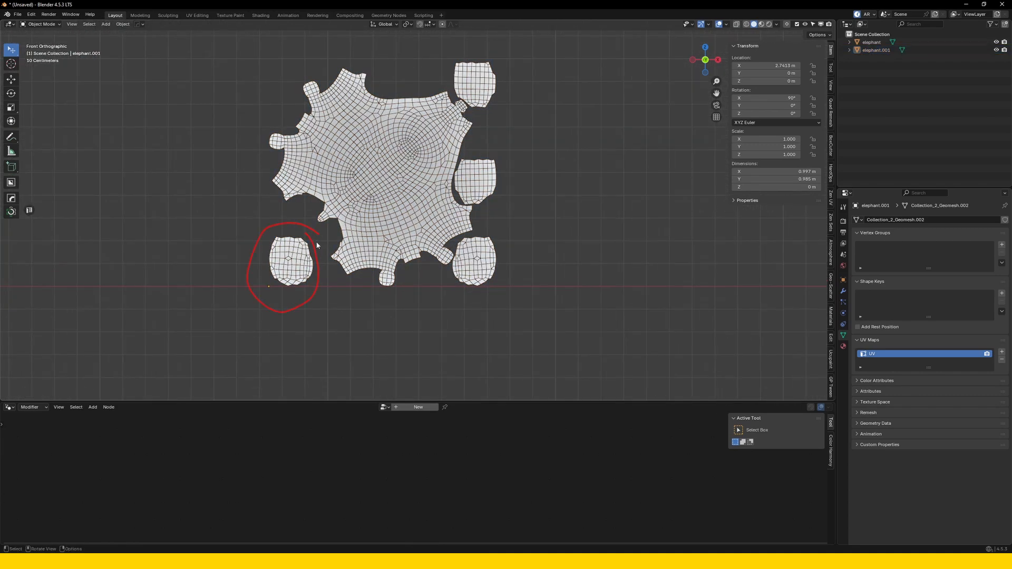
pyautogui.moveTo(478, 221); pyautogui.dragTo(494, 230)
pyautogui.moveTo(498, 153)
pyautogui.mouseDown()
pyautogui.moveTo(492, 198)
pyautogui.moveTo(498, 151)
pyautogui.mouseUp()
pyautogui.click(494, 64)
pyautogui.press('d')
pyautogui.moveTo(496, 63); pyautogui.dragTo(497, 66)
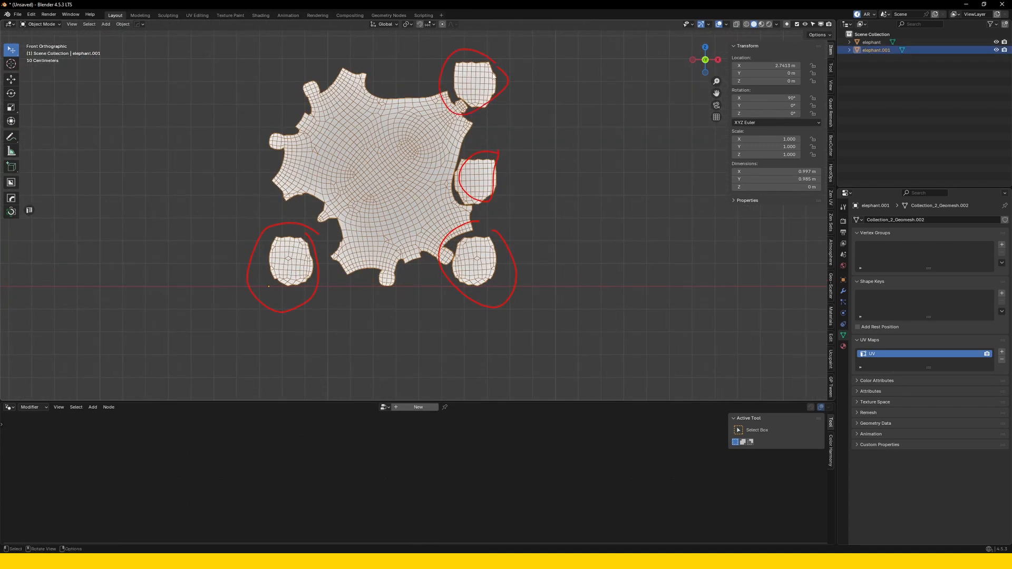
# Remove the annotation circles, deselect the flattened mesh and bring it into view beside the original elephant.
pyautogui.click(601, 157)
pyautogui.scroll(-3, 473, 212)
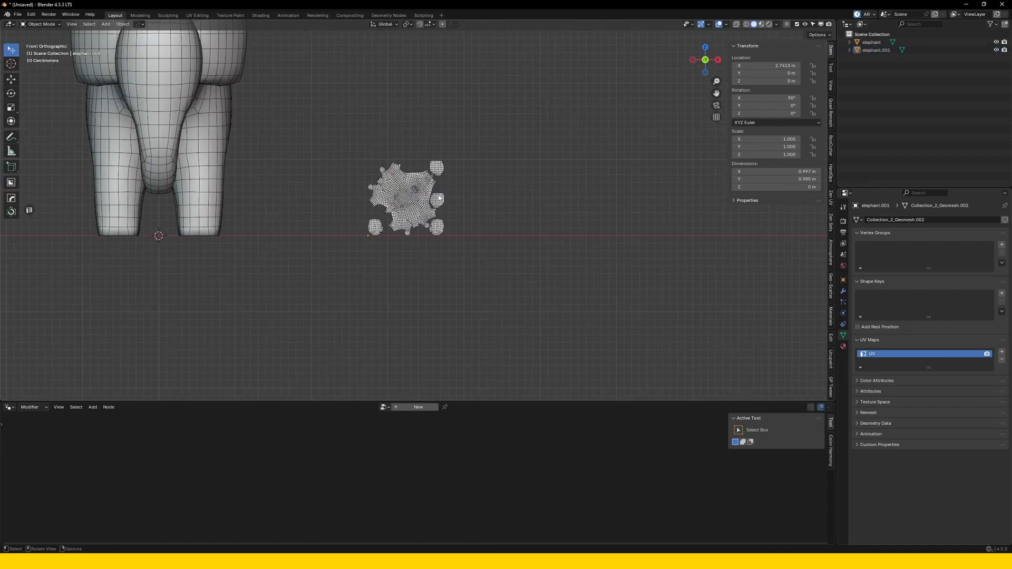
pyautogui.keyDown('shift'); pyautogui.moveTo(441, 216); pyautogui.dragTo(468, 308, button='middle'); pyautogui.keyUp('shift')
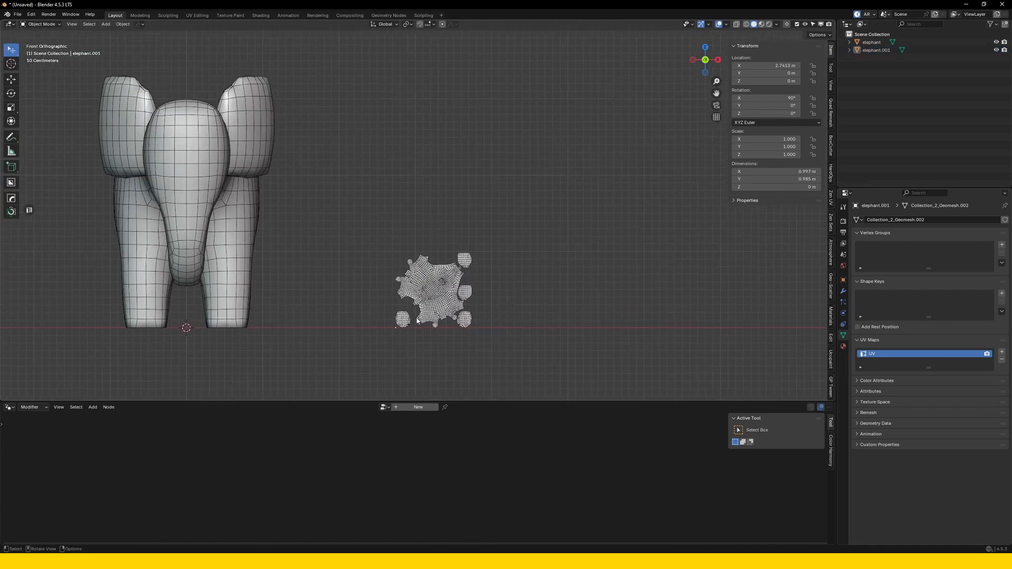
# Select the flattened mesh and enlarge it uniformly to a scale of about 3.78 beside the elephant.
pyautogui.click(437, 293)
pyautogui.press('s')
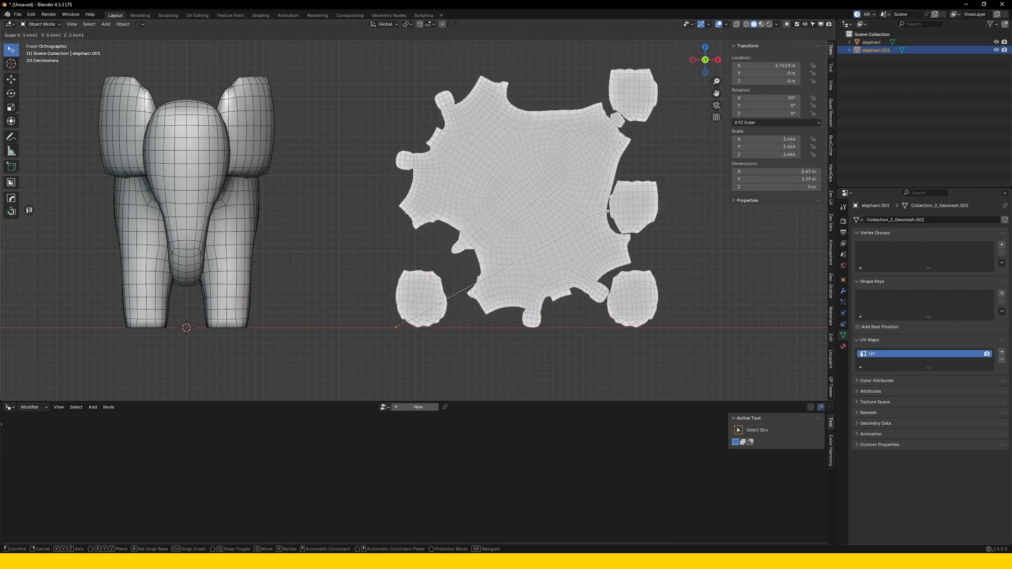
pyautogui.click(459, 200)
pyautogui.scroll(-3, 460, 200)
pyautogui.scroll(2, 450, 225)
pyautogui.keyDown('shift'); pyautogui.moveTo(460, 200); pyautogui.dragTo(246, 181, button='middle'); pyautogui.keyUp('shift')
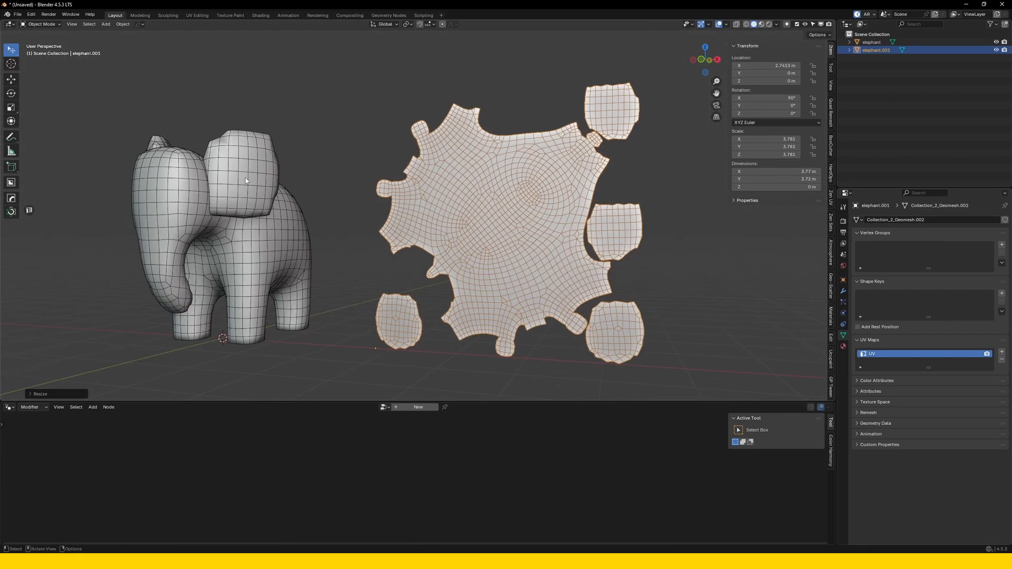
pyautogui.press('KP_1')
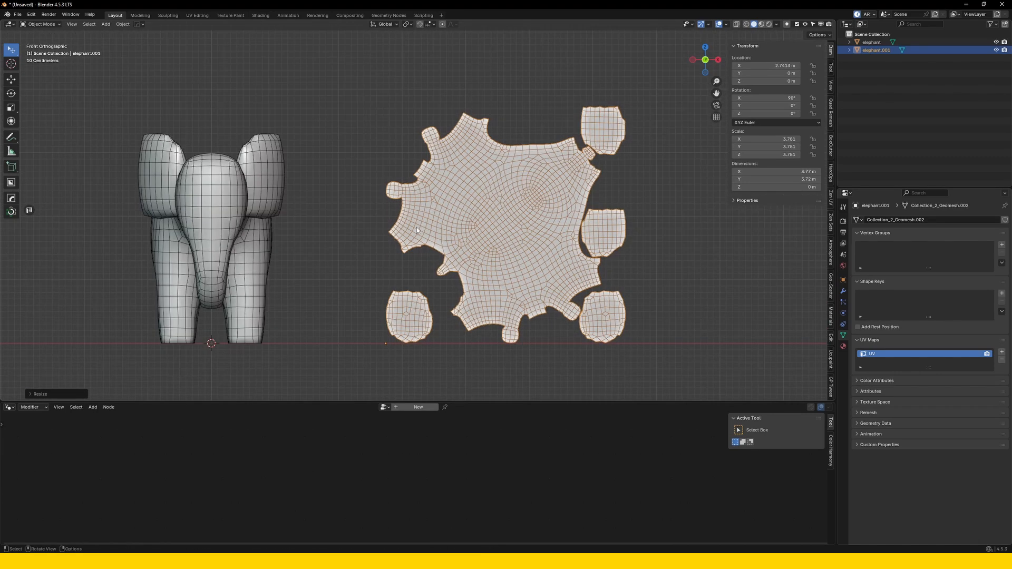
# Enlarge the flattened mesh further in the front view, to a uniform scale of about 5.5.
pyautogui.scroll(-1, 416, 226)
pyautogui.keyDown('shift'); pyautogui.moveTo(534, 260); pyautogui.dragTo(488, 263, button='middle'); pyautogui.keyUp('shift')
pyautogui.press('s')
pyautogui.click(535, 235)
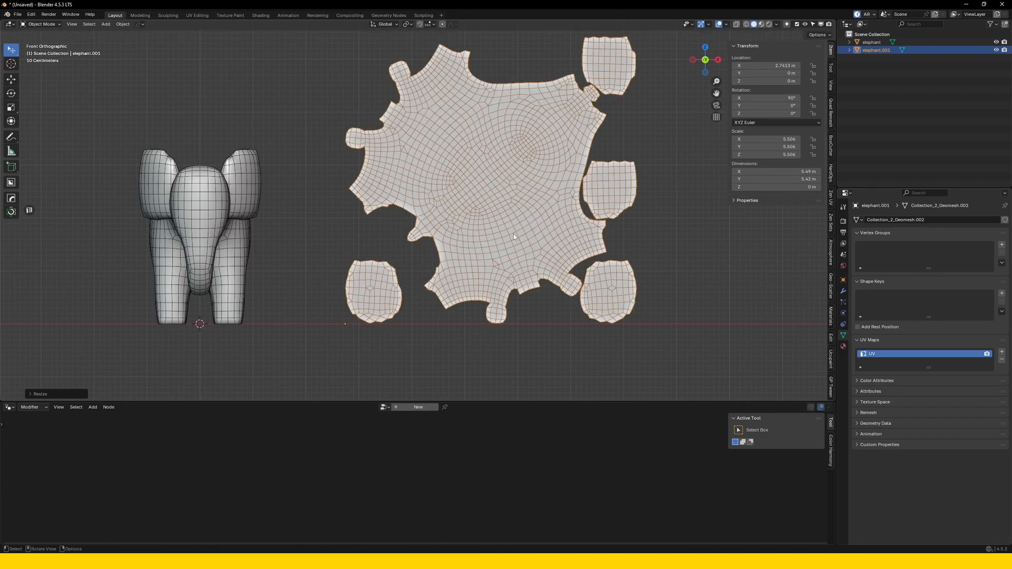
# Move the flattened mesh closer to the elephant, to about 1.64 m along X.
pyautogui.keyDown('shift'); pyautogui.moveTo(513, 237); pyautogui.dragTo(509, 245, button='middle'); pyautogui.keyUp('shift')
pyautogui.press('g')
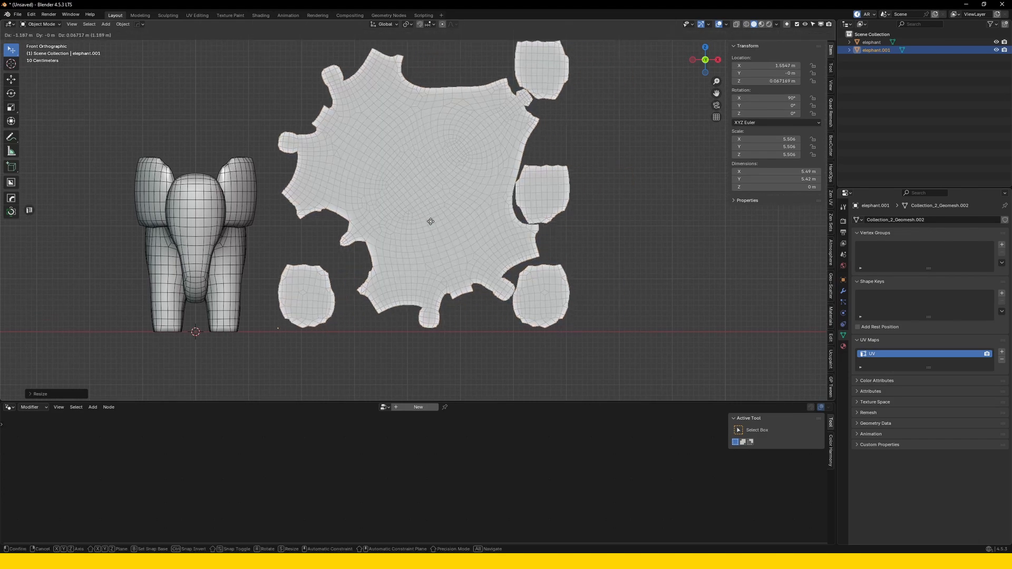
pyautogui.click(433, 225)
pyautogui.moveTo(434, 226); pyautogui.dragTo(379, 204, button='middle')
pyautogui.press('KP_1')
pyautogui.scroll(-1, 379, 205)
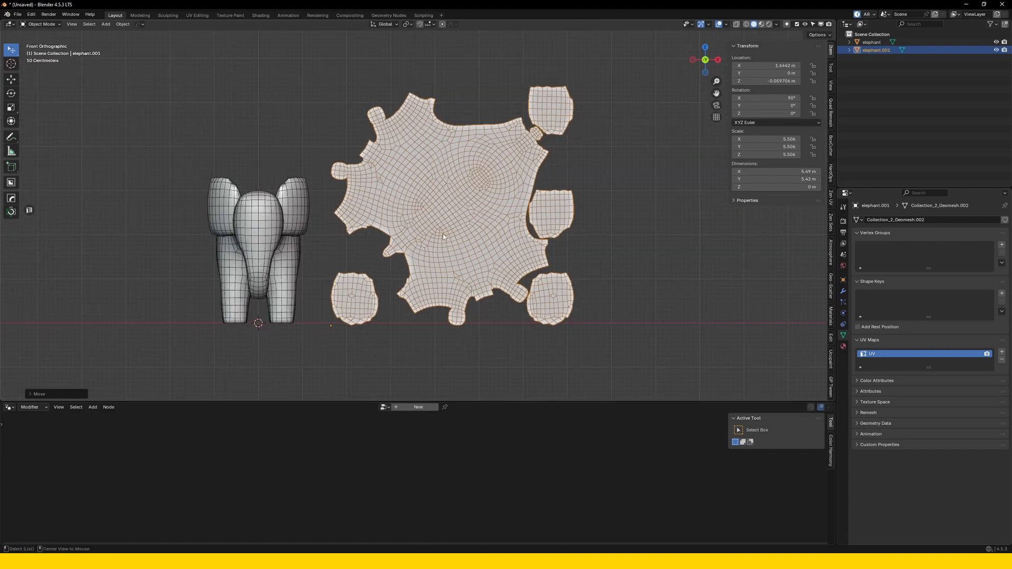
# Clear the flattened mesh's location to the origin and enlarge it to a uniform scale of about 6.14.
pyautogui.hotkey('alt', 'g')
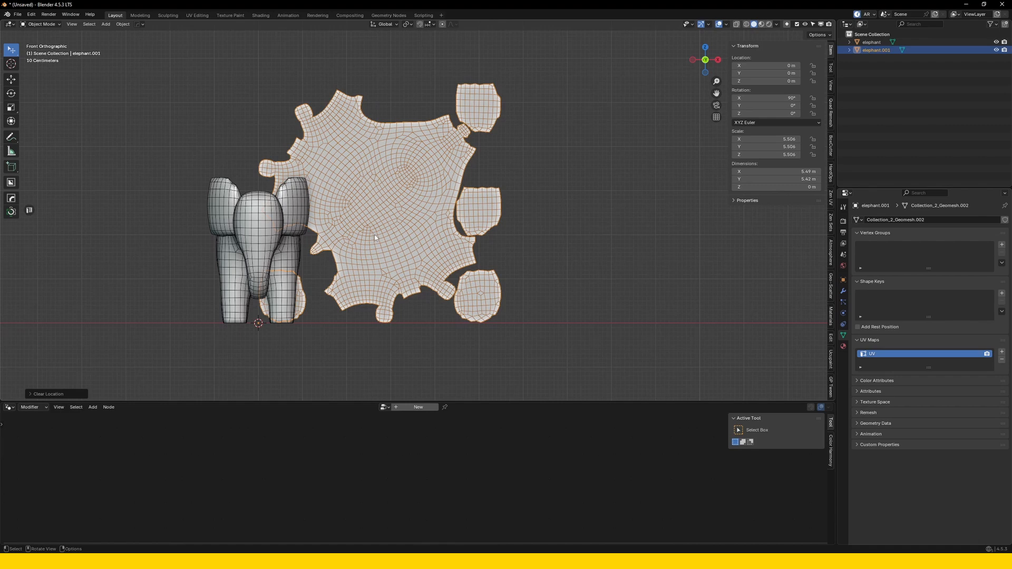
pyautogui.press('s')
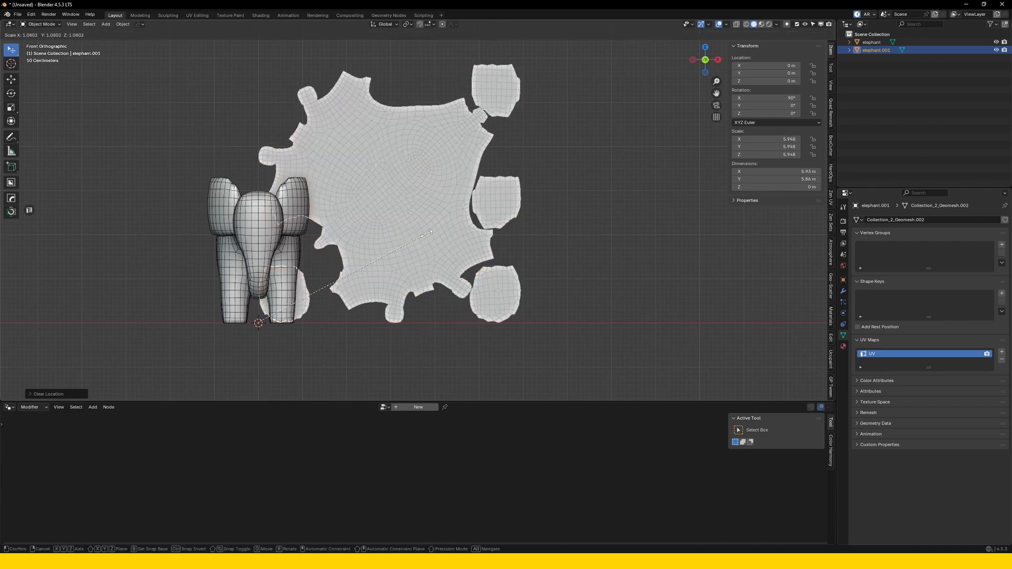
pyautogui.click(433, 235)
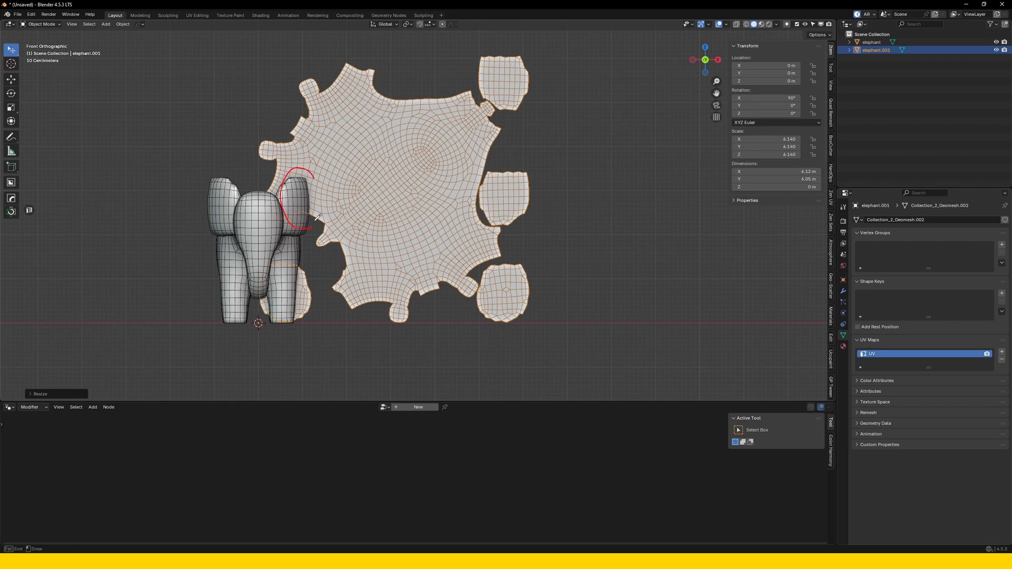
# Circle the overlap at the elephant's ear with an annotation stroke and move the flattened mesh clear of it, to about 1.33 m along X.
pyautogui.moveTo(317, 217); pyautogui.dragTo(315, 171)
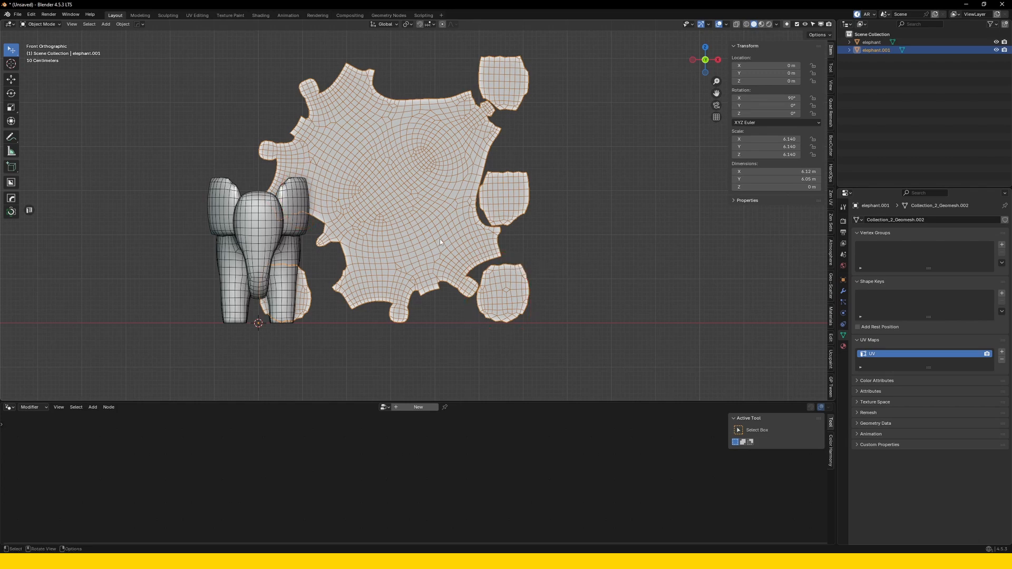
pyautogui.press('g')
pyautogui.click(487, 236)
pyautogui.moveTo(487, 236); pyautogui.dragTo(526, 228, button='middle')
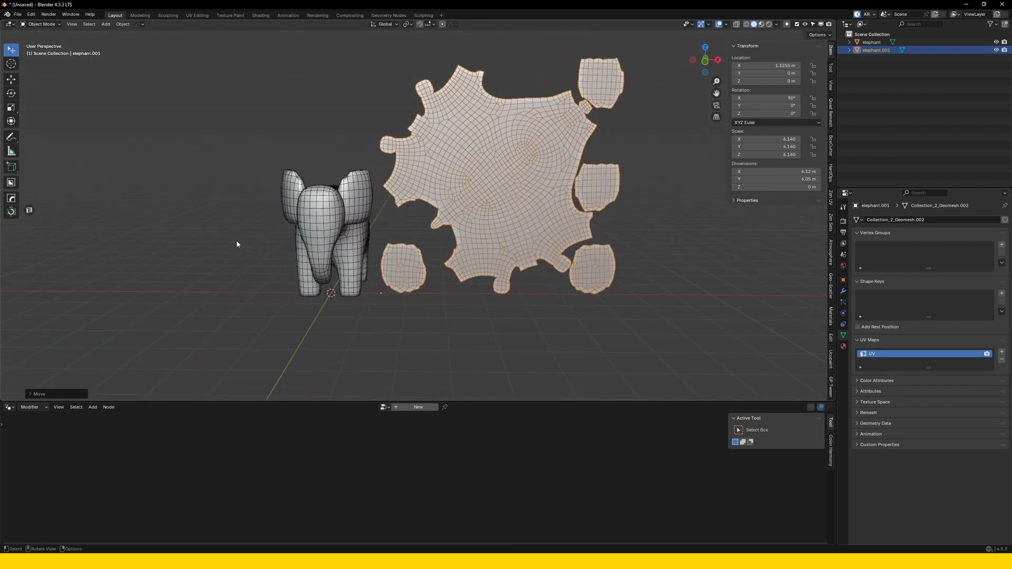
# Compare the flattened mesh with its layout in the UV editor, ending with the original elephant selected and the editor hidden.
pyautogui.click(29, 211)
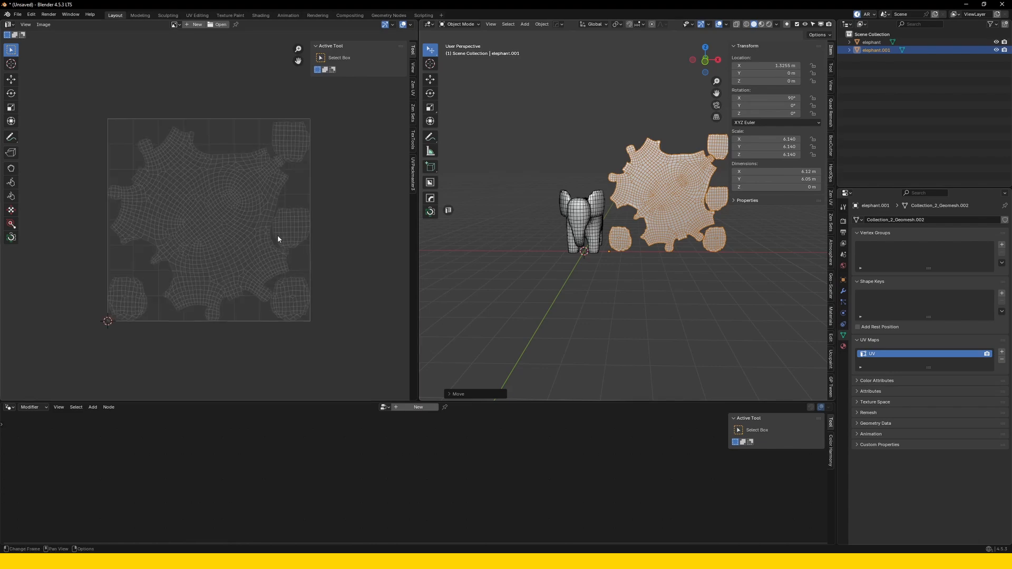
pyautogui.click(582, 221)
pyautogui.scroll(3, 581, 221)
pyautogui.click(611, 222)
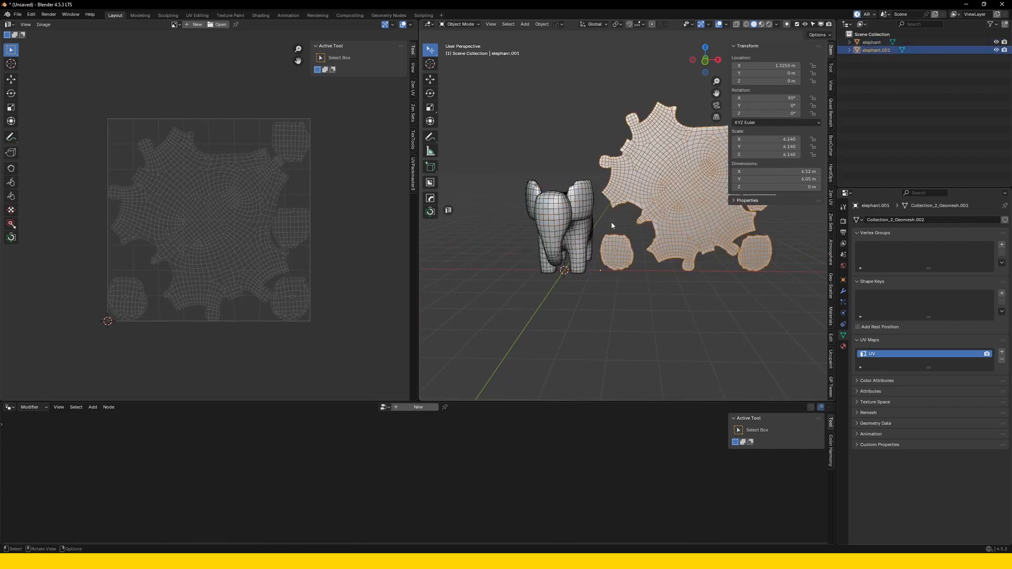
pyautogui.click(570, 225)
pyautogui.click(451, 213)
pyautogui.scroll(-2, 421, 220)
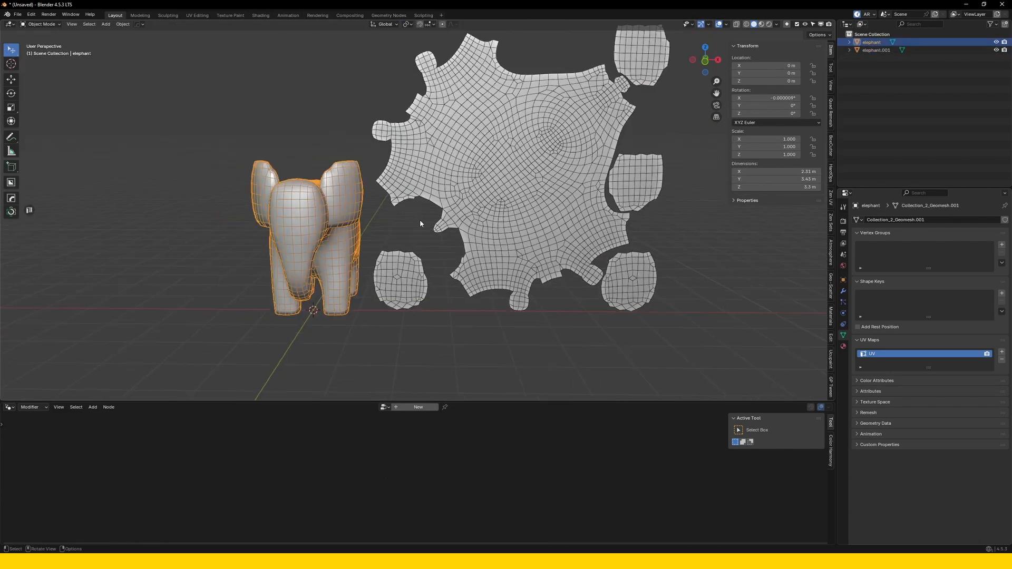
# Select the flattened mesh together with the elephant and join them into one object, keeping the elephant as the active one.
pyautogui.moveTo(448, 238); pyautogui.dragTo(445, 231, button='middle')
pyautogui.click(492, 209)
pyautogui.moveTo(491, 208); pyautogui.dragTo(430, 232, button='middle')
pyautogui.press('g')
pyautogui.click(439, 230)
pyautogui.moveTo(380, 269); pyautogui.dragTo(392, 233, button='middle')
pyautogui.keyDown('shift'); pyautogui.click(384, 219); pyautogui.keyUp('shift')
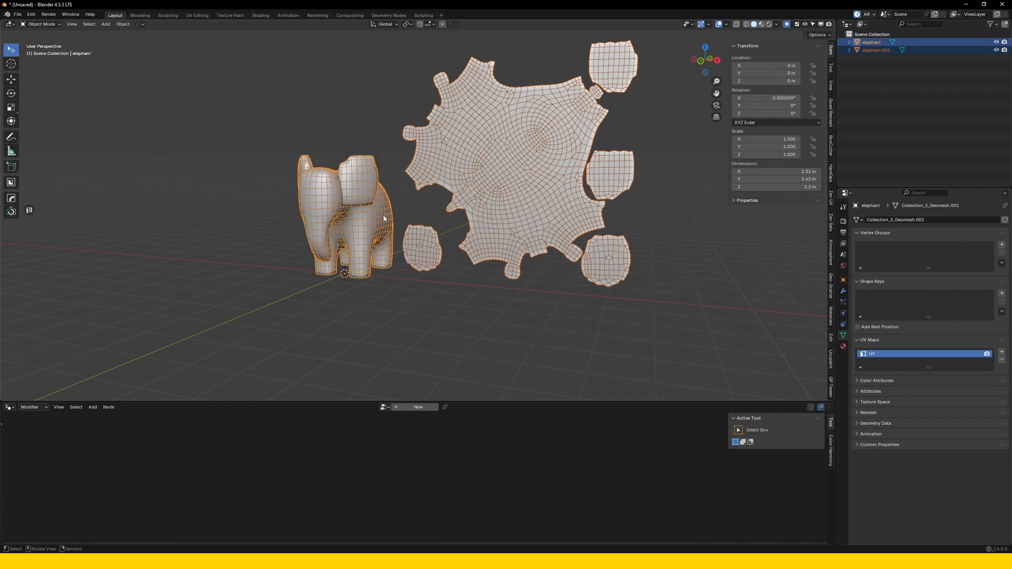
pyautogui.hotkey('ctrl', 'j')
pyautogui.moveTo(384, 218); pyautogui.dragTo(455, 226, button='middle')
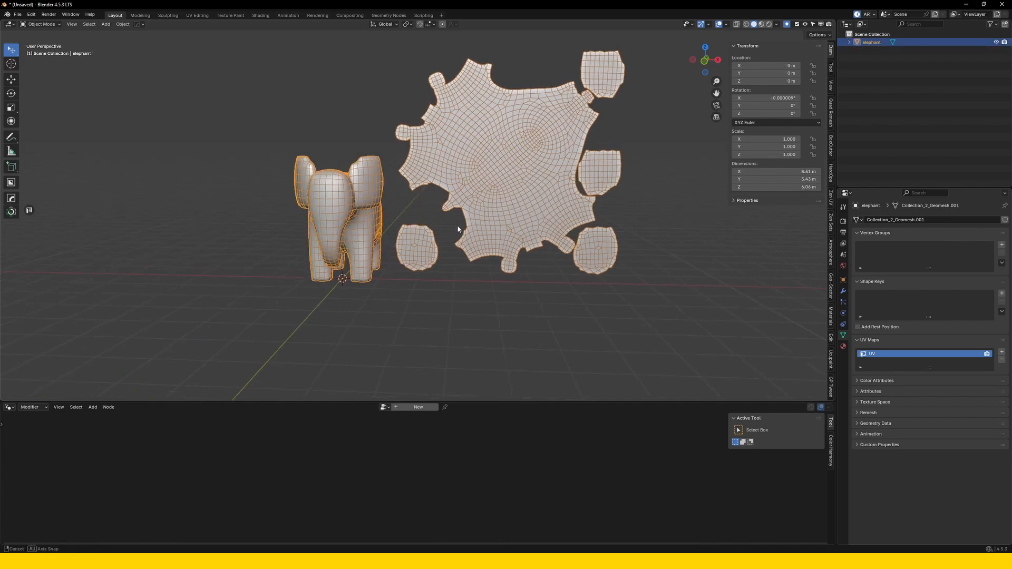
pyautogui.click(454, 226)
pyautogui.click(478, 215)
pyautogui.moveTo(527, 232); pyautogui.dragTo(509, 222, button='middle')
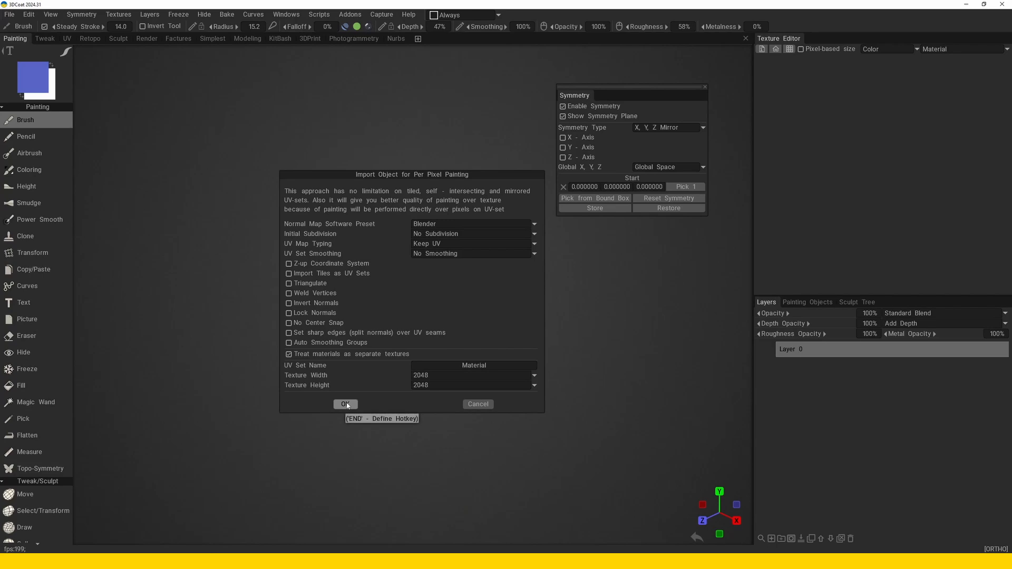
# Switch to 3DCoat and import the joined mesh for per-pixel painting with the Blender preset, Keep UV and 2048 textures, viewed from the front.
pyautogui.click(348, 406)
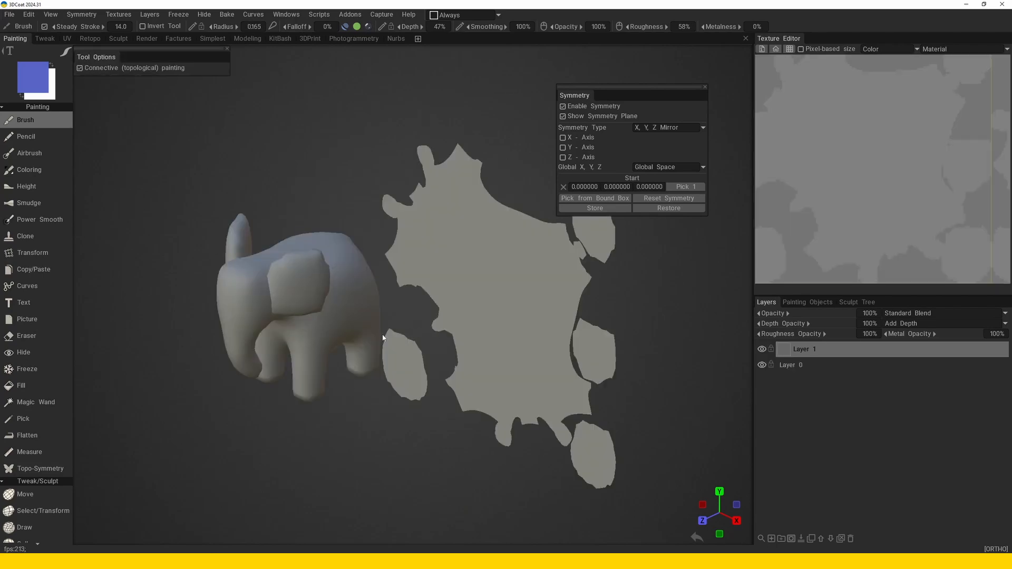
pyautogui.moveTo(400, 331); pyautogui.dragTo(463, 319)
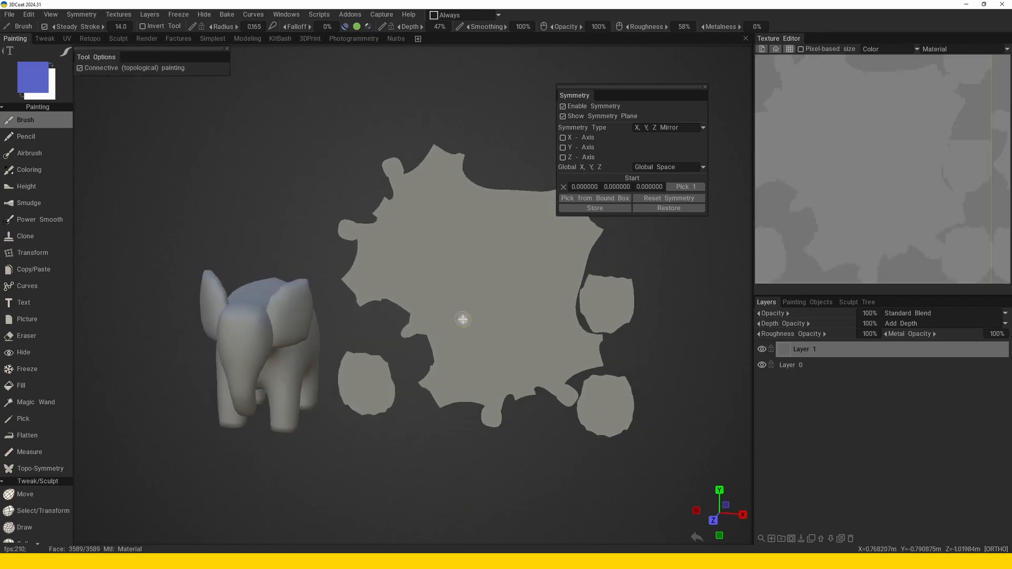
pyautogui.press('KP_2')
pyautogui.moveTo(462, 318); pyautogui.dragTo(420, 314, button='middle')
pyautogui.scroll(-1, 420, 314)
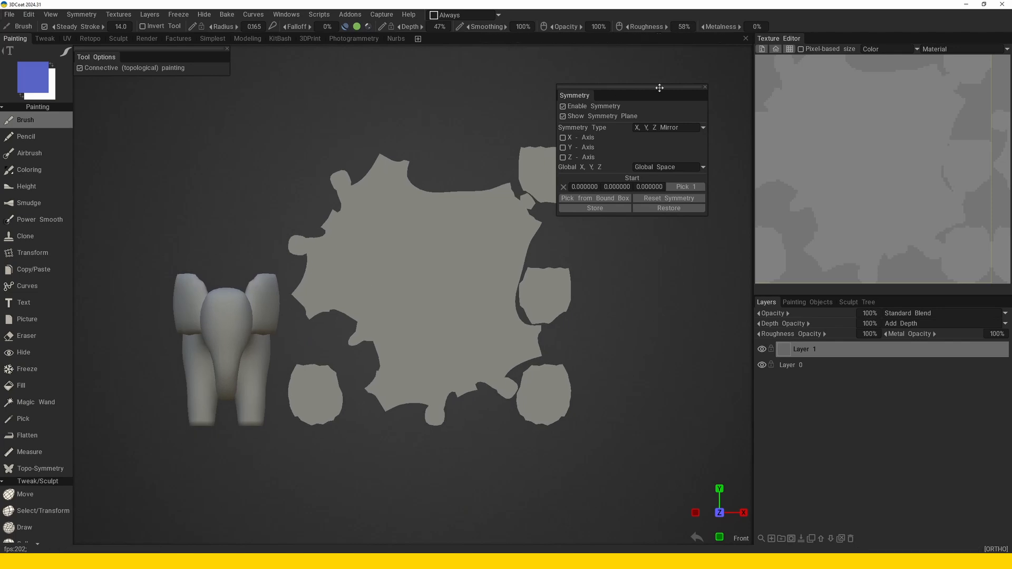
# Reposition and narrow the Symmetry panel so it stays clear of the flattened islands.
pyautogui.moveTo(652, 88); pyautogui.dragTo(681, 89)
pyautogui.keyDown('alt'); pyautogui.moveTo(393, 294); pyautogui.dragTo(429, 285, button='middle'); pyautogui.keyUp('alt')
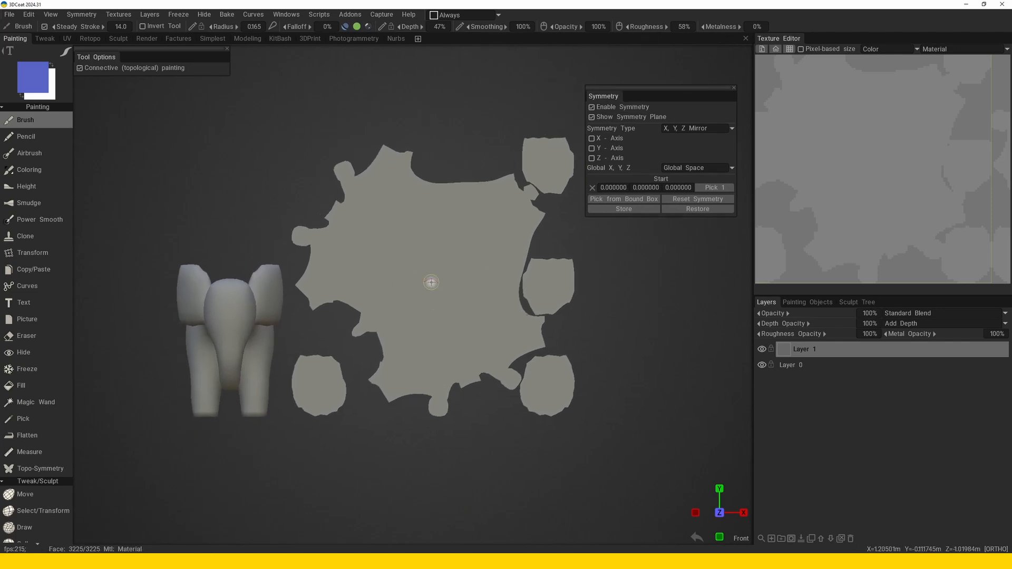
pyautogui.moveTo(658, 94); pyautogui.dragTo(662, 101)
pyautogui.moveTo(590, 180); pyautogui.dragTo(604, 180)
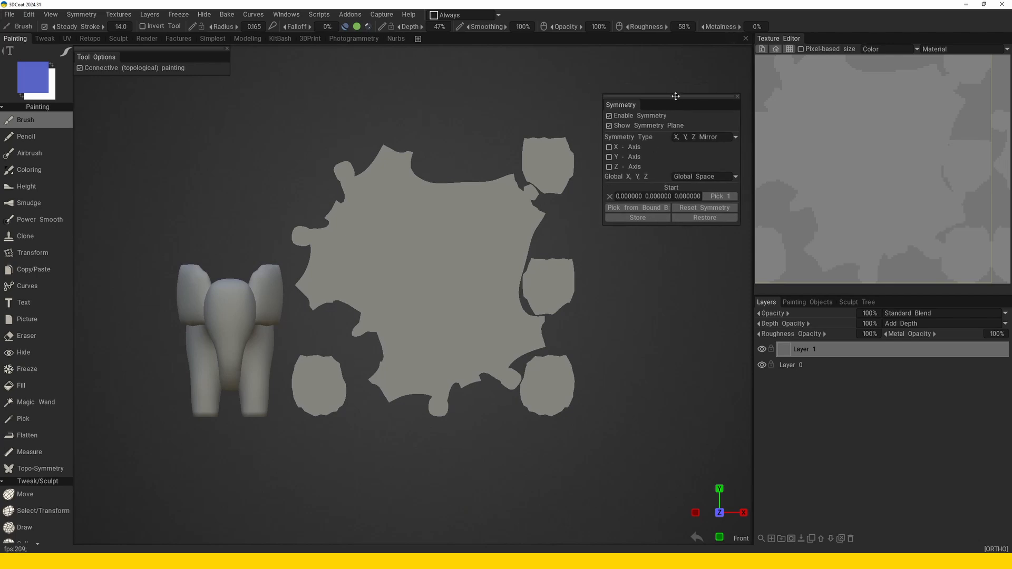
pyautogui.moveTo(676, 96); pyautogui.dragTo(653, 81)
# Activate a dotted stencil and enlarge its pattern over the model.
pyautogui.moveTo(749, 163)
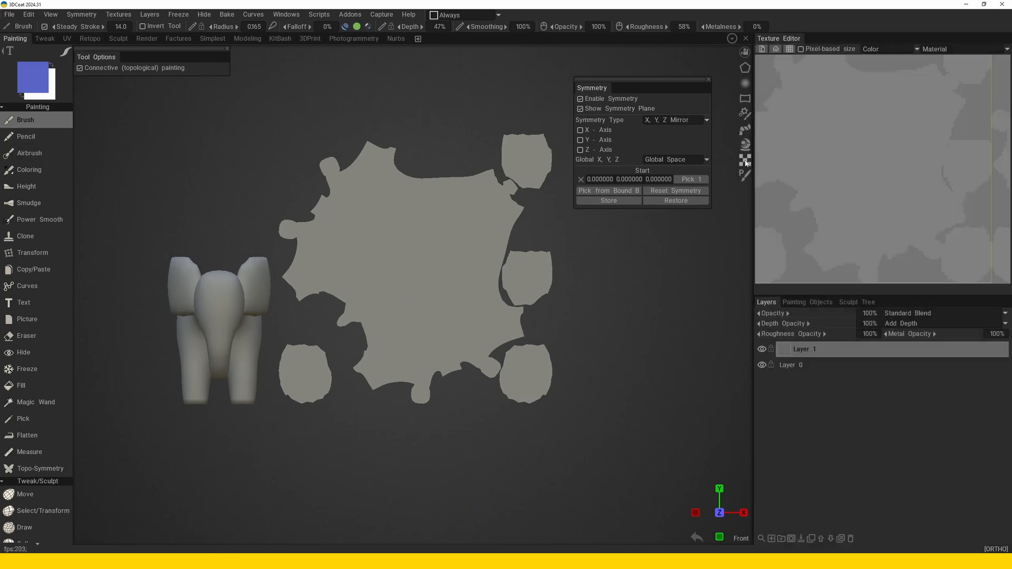
pyautogui.click(848, 55)
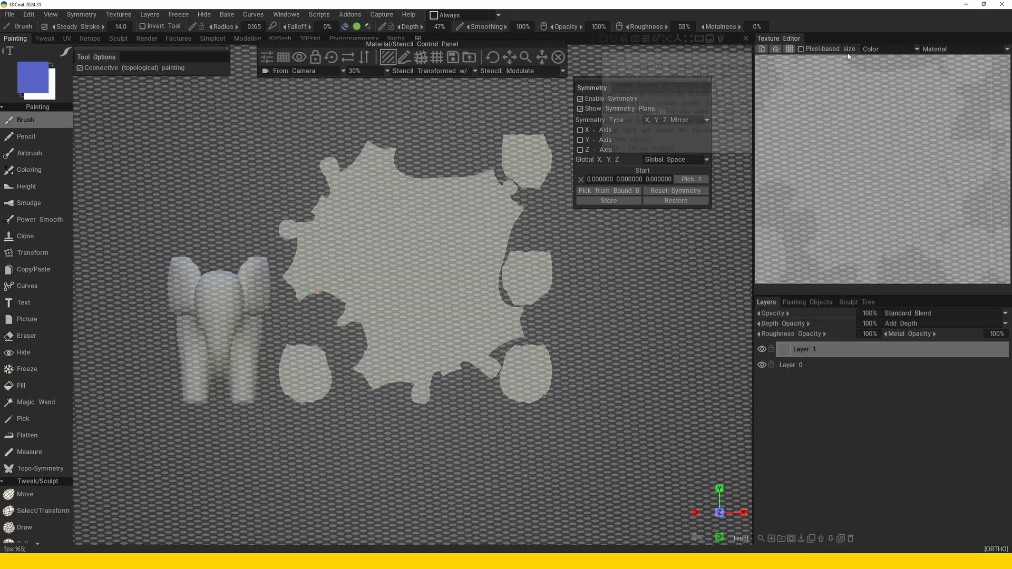
pyautogui.click(333, 60)
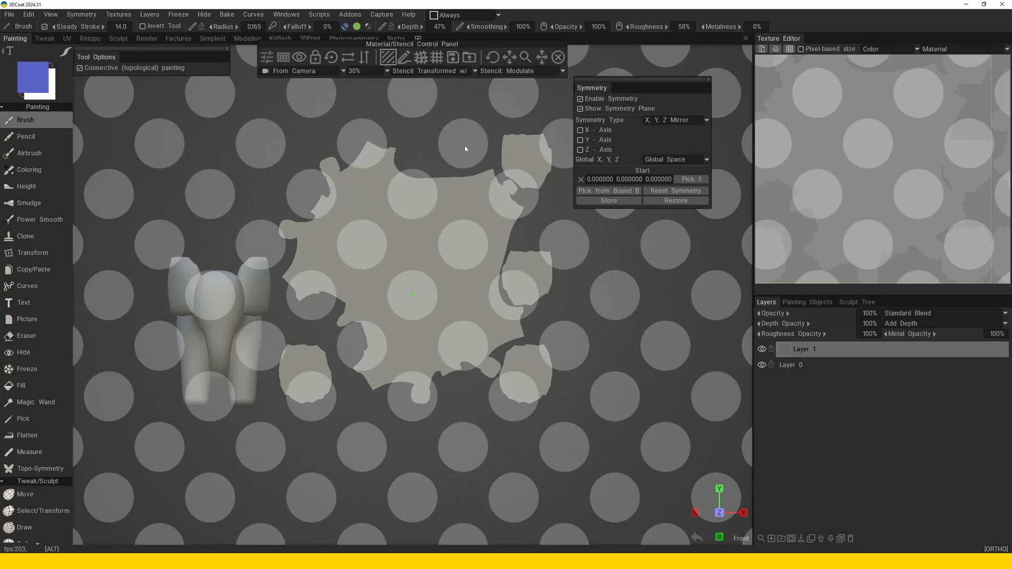
# Switch the stencil projection to UV-Mapping, reset the stencil's scale and try adjusting its transform.
pyautogui.click(303, 71)
pyautogui.click(293, 117)
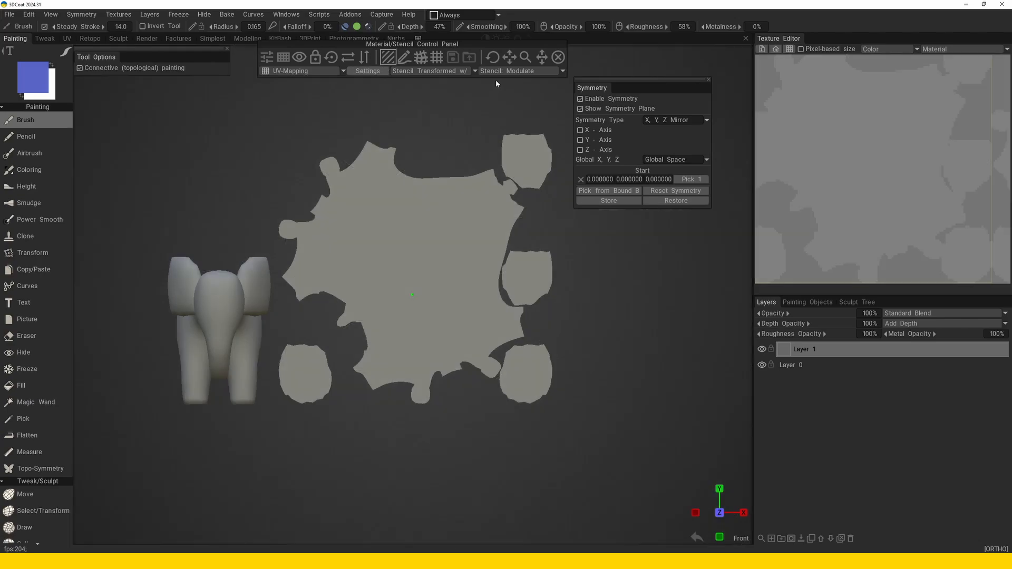
pyautogui.moveTo(526, 60); pyautogui.dragTo(526, 61)
pyautogui.rightClick(526, 61)
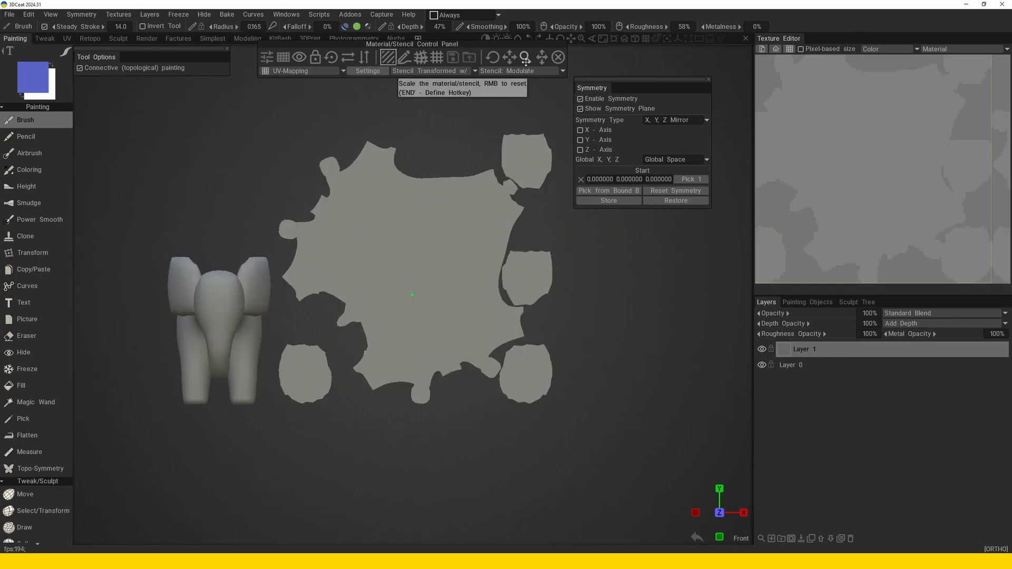
pyautogui.keyDown('alt'); pyautogui.moveTo(436, 234); pyautogui.dragTo(377, 289); pyautogui.keyUp('alt')
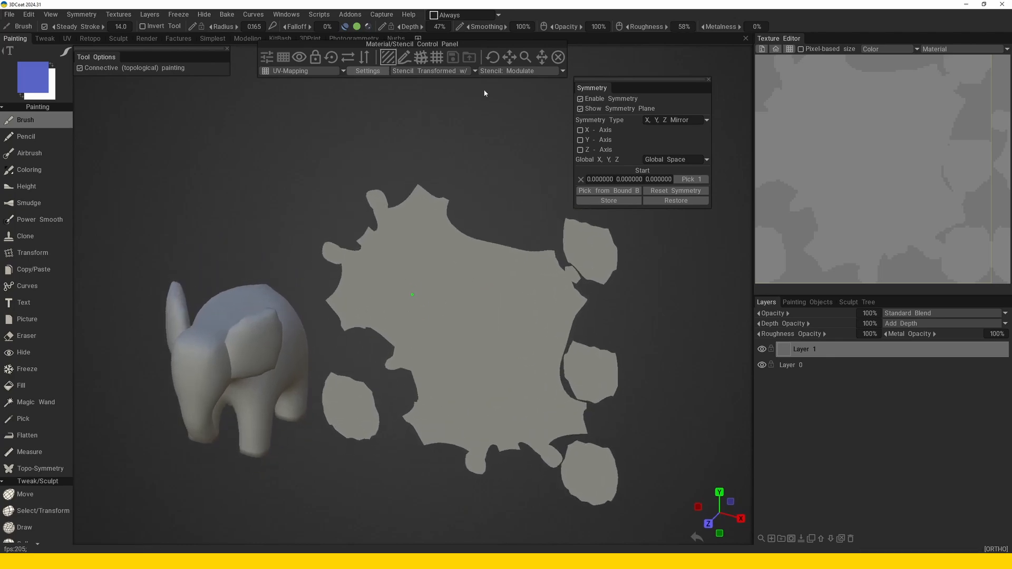
pyautogui.moveTo(493, 58); pyautogui.dragTo(526, 57)
pyautogui.moveTo(542, 57); pyautogui.dragTo(552, 66)
# Set the stencil projection to From Camera and enlarge the dot pattern over the front view of the model.
pyautogui.click(302, 74)
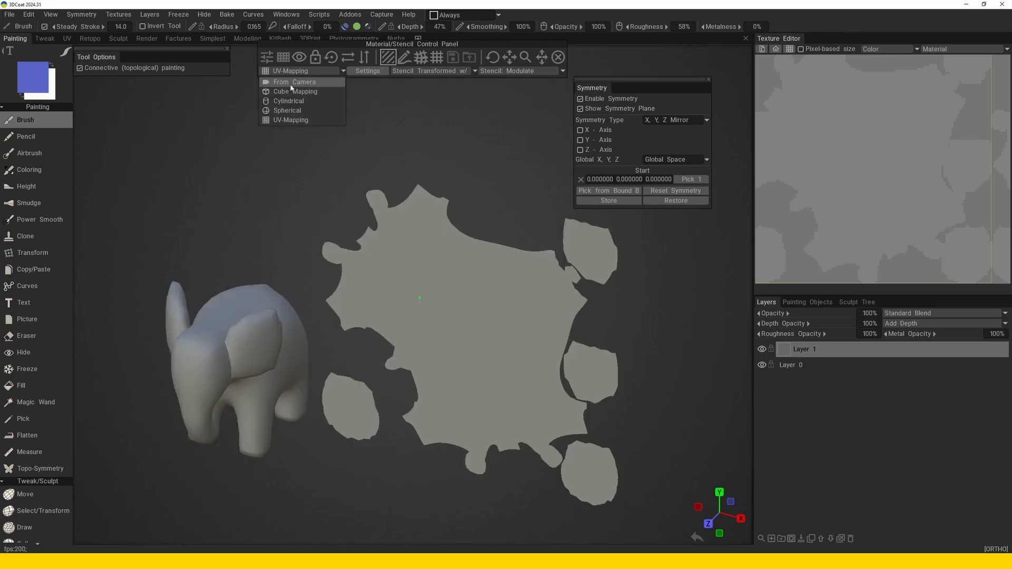
pyautogui.click(291, 88)
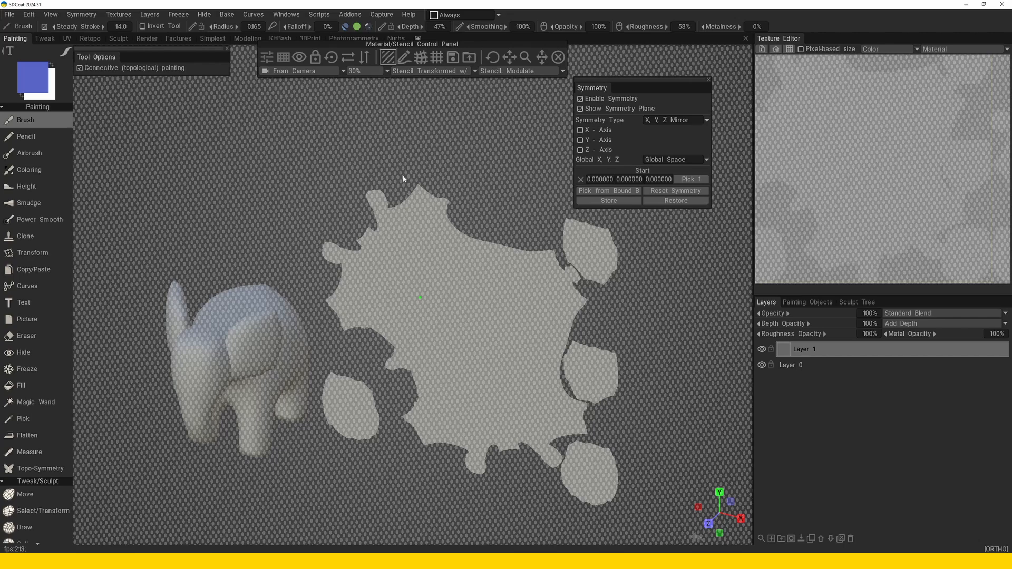
pyautogui.press('KP_1')
pyautogui.press('KP_2')
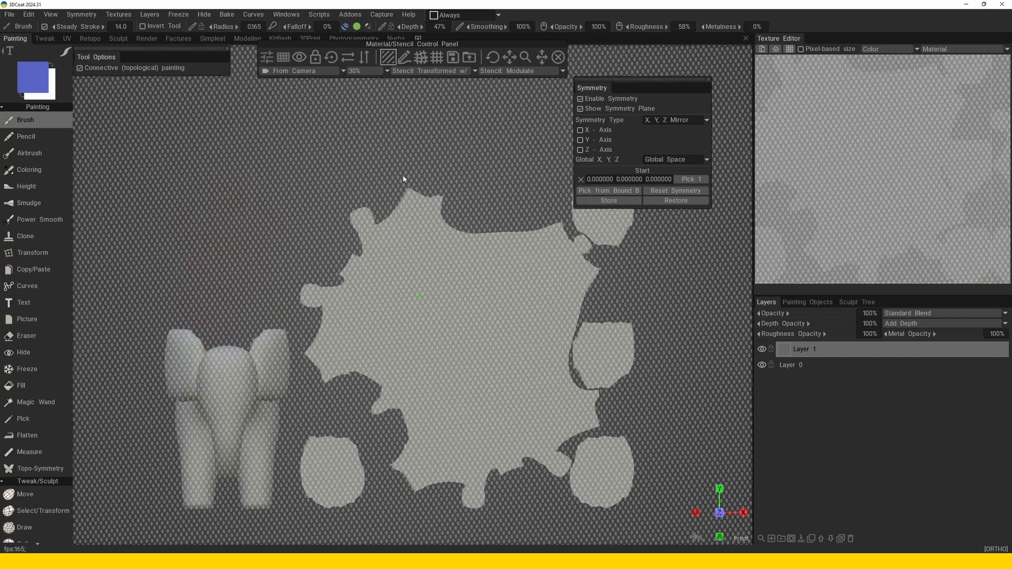
pyautogui.moveTo(403, 179); pyautogui.dragTo(350, 145, button='middle')
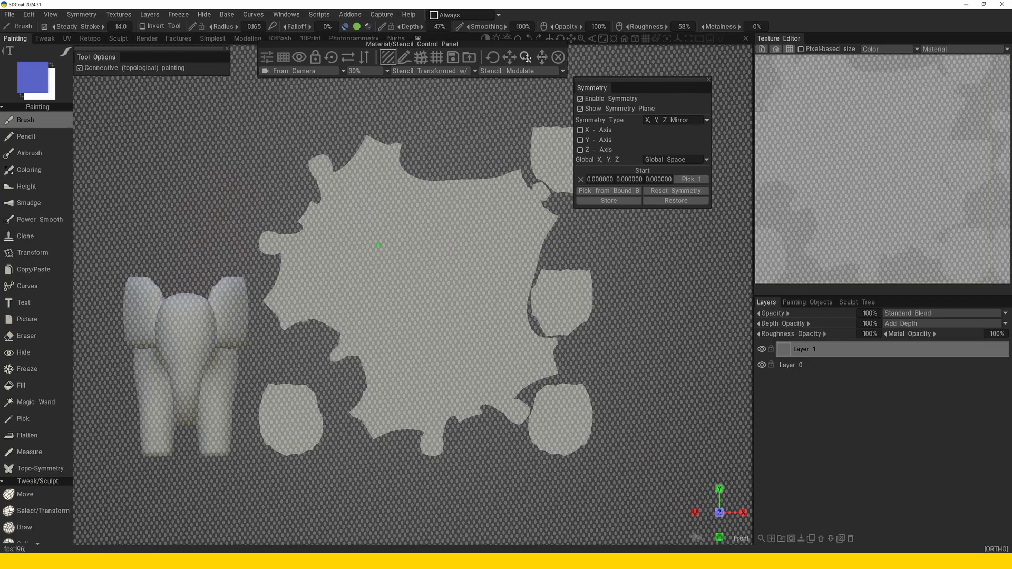
pyautogui.moveTo(542, 58)
pyautogui.mouseDown()
pyautogui.moveTo(521, 61)
pyautogui.moveTo(530, 60)
pyautogui.mouseUp()
pyautogui.moveTo(463, 183); pyautogui.dragTo(446, 216, button='right')
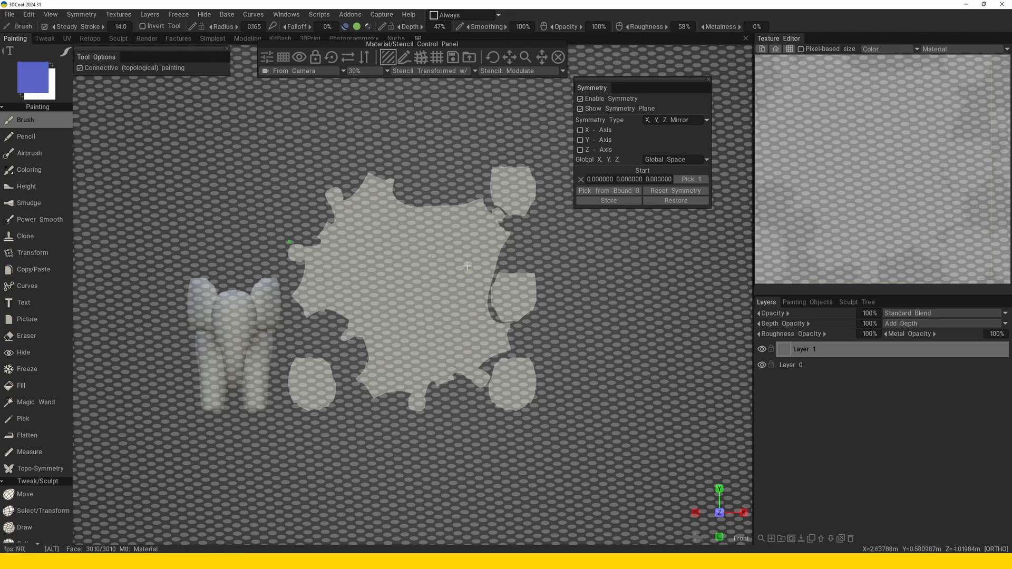
# Paint a blue rectangular fill through the stencil over all the flattened islands.
pyautogui.keyDown('alt'); pyautogui.moveTo(455, 259); pyautogui.dragTo(456, 259, button='middle'); pyautogui.keyUp('alt')
pyautogui.press('e')
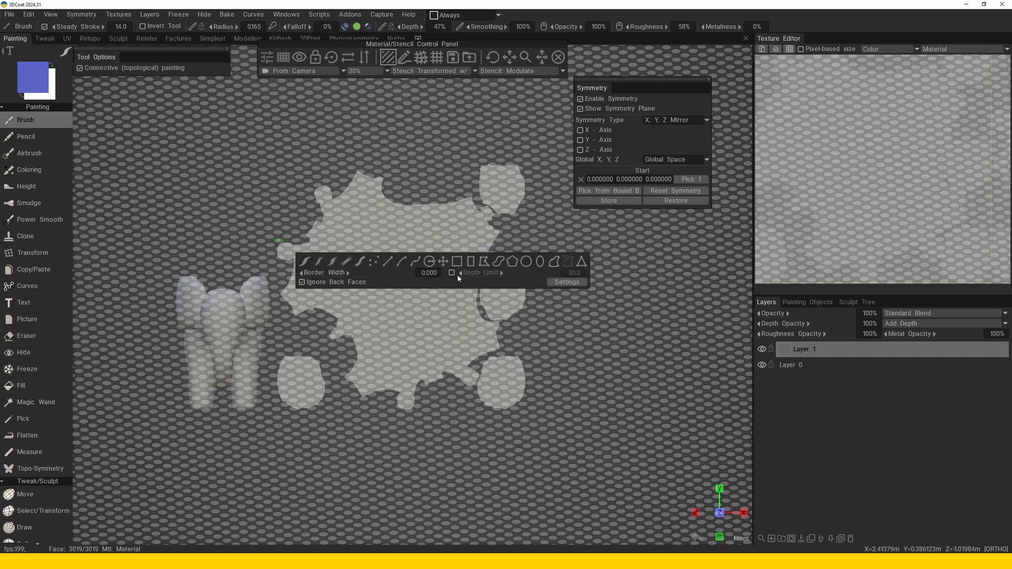
pyautogui.click(472, 263)
pyautogui.moveTo(548, 145)
pyautogui.mouseDown()
pyautogui.moveTo(243, 488)
pyautogui.moveTo(274, 466)
pyautogui.mouseUp()
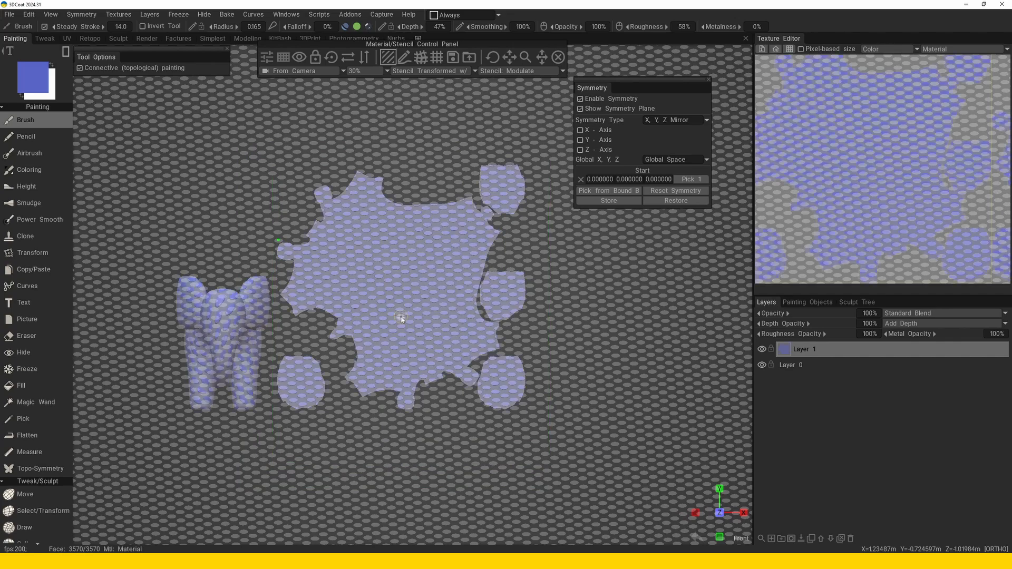
# Turn off the dotted stencil and clear the blue dot paint from Layer 1.
pyautogui.scroll(2, 395, 268)
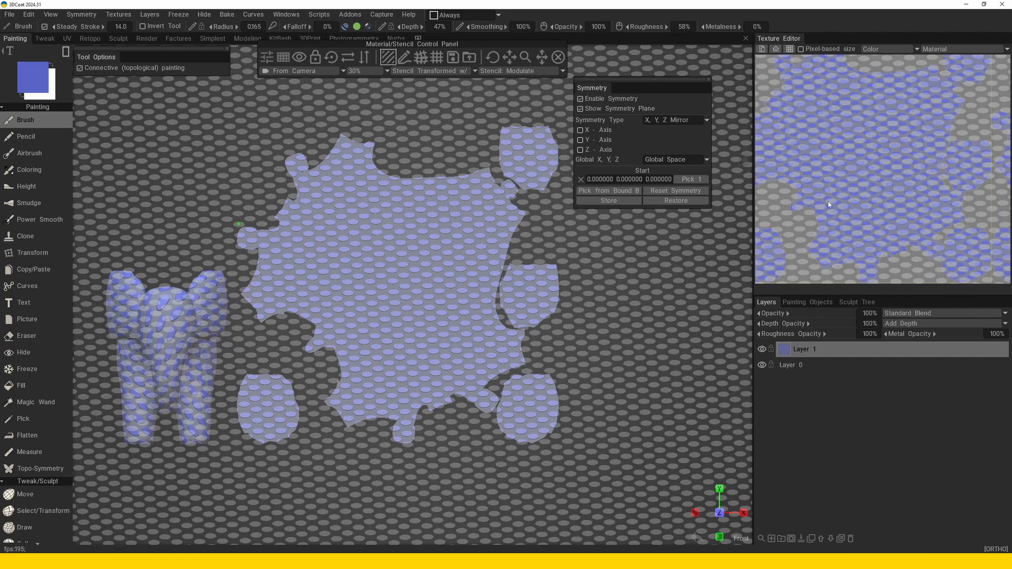
pyautogui.click(558, 57)
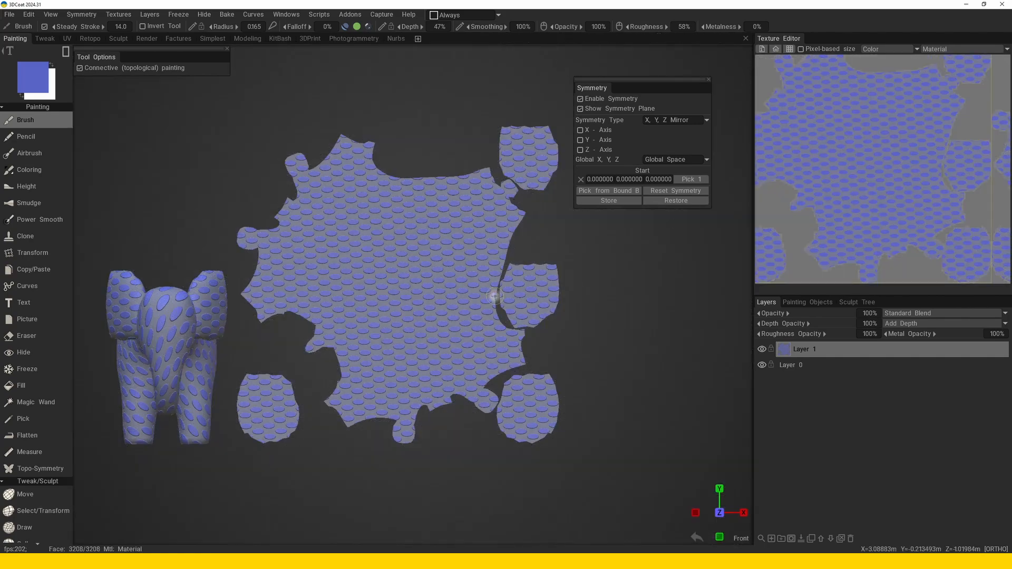
pyautogui.keyDown('alt'); pyautogui.moveTo(493, 296); pyautogui.dragTo(430, 285, button='right'); pyautogui.keyUp('alt')
pyautogui.moveTo(430, 285)
pyautogui.keyDown('alt'); pyautogui.mouseDown()
pyautogui.moveTo(452, 349)
pyautogui.moveTo(508, 332)
pyautogui.moveTo(443, 339)
pyautogui.moveTo(445, 379)
pyautogui.moveTo(442, 290)
pyautogui.mouseUp(); pyautogui.keyUp('alt')
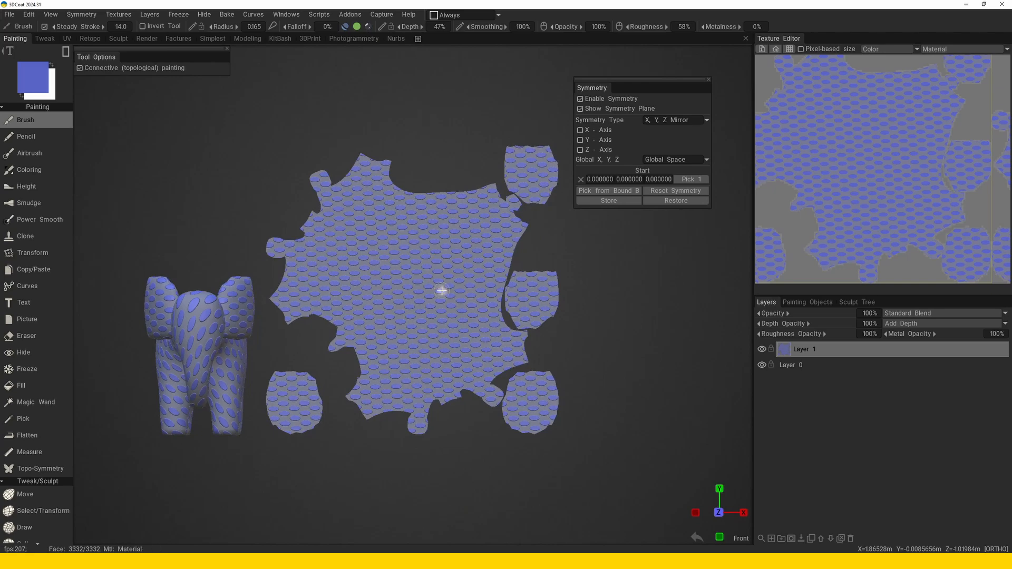
pyautogui.press('KP_1')
pyautogui.press('KP_1')
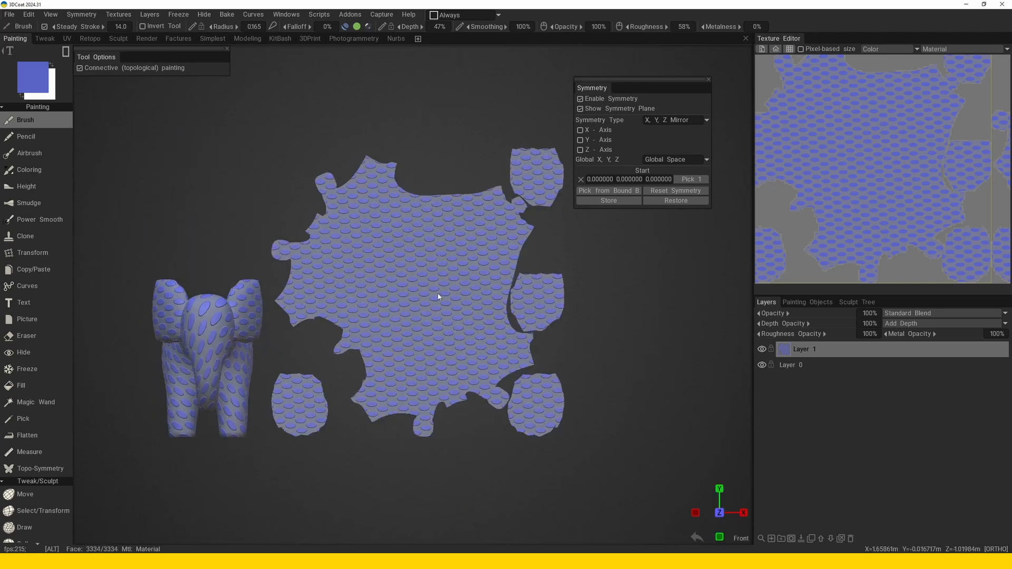
pyautogui.moveTo(658, 79); pyautogui.dragTo(673, 77)
pyautogui.scroll(1, 442, 265)
pyautogui.keyDown('alt'); pyautogui.moveTo(442, 264); pyautogui.dragTo(441, 246, button='middle'); pyautogui.keyUp('alt')
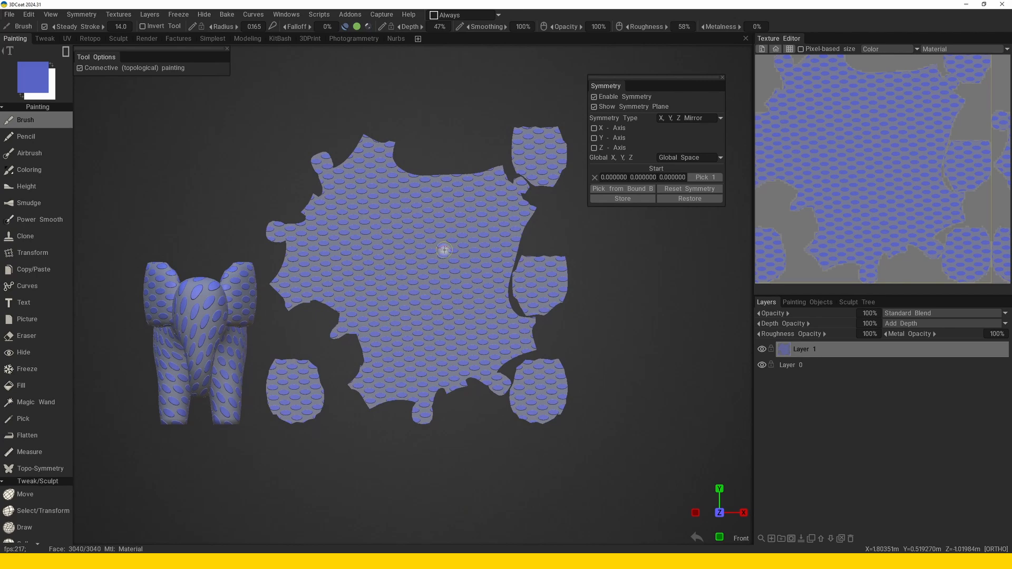
pyautogui.press('Delete')
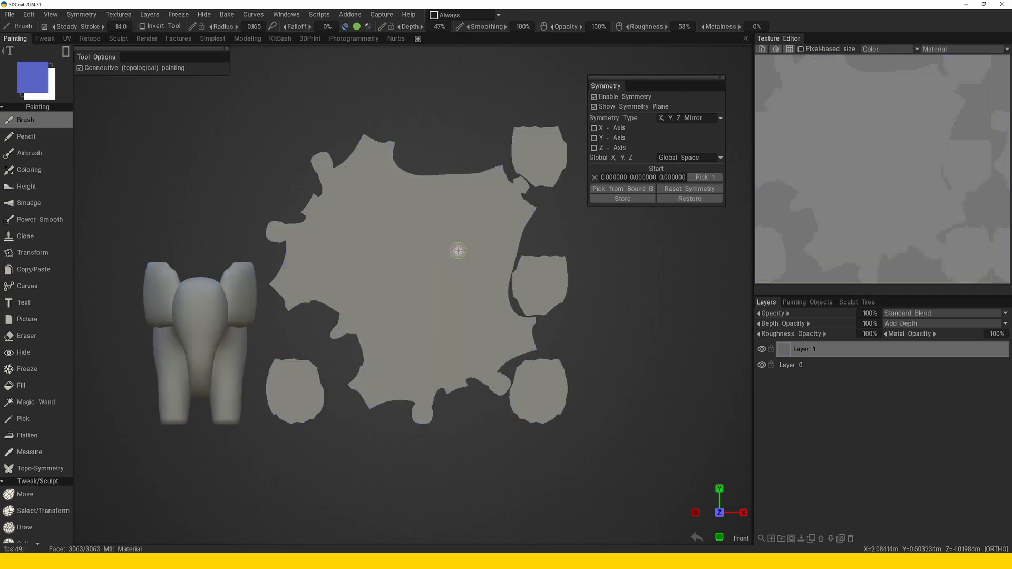
# Set Translation symmetry with 8 X and Y clones, 0 Z clones and 0.400 X and Y steps, and reduce the brush radius to 0.092.
pyautogui.click(683, 120)
pyautogui.click(688, 157)
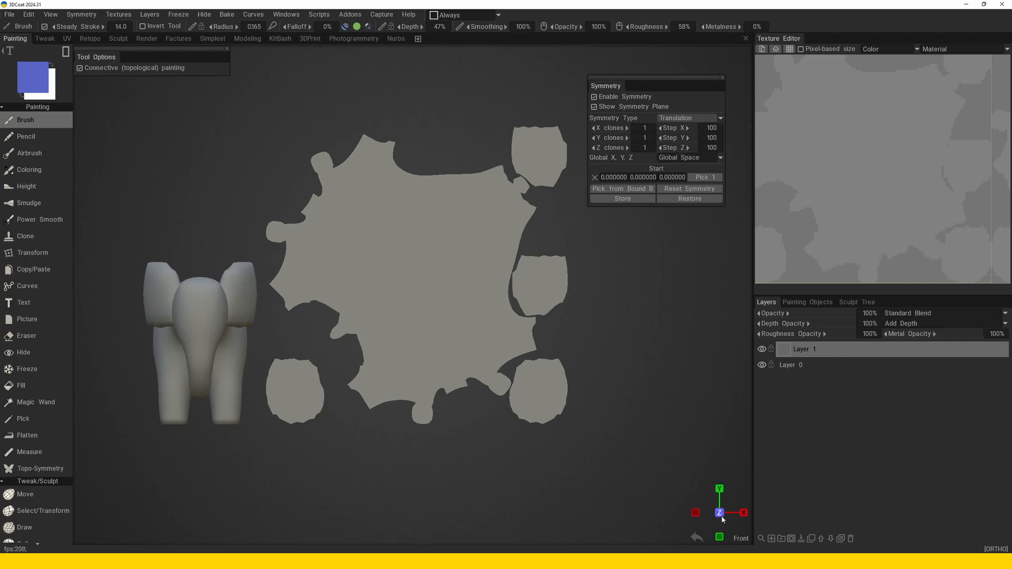
pyautogui.scroll(1, 438, 352)
pyautogui.moveTo(437, 351); pyautogui.dragTo(409, 357, button='middle')
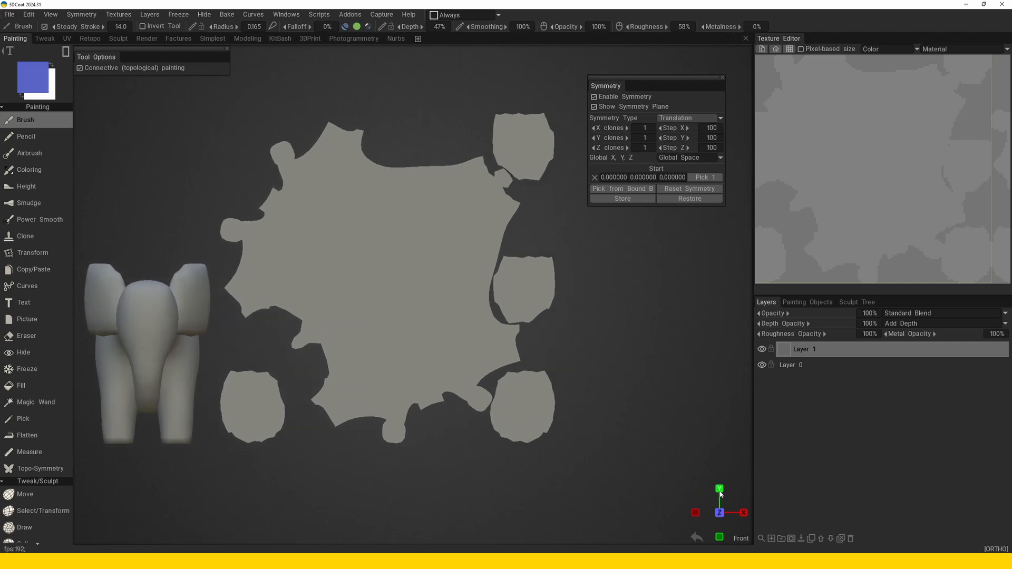
pyautogui.click(649, 150)
pyautogui.write('0')
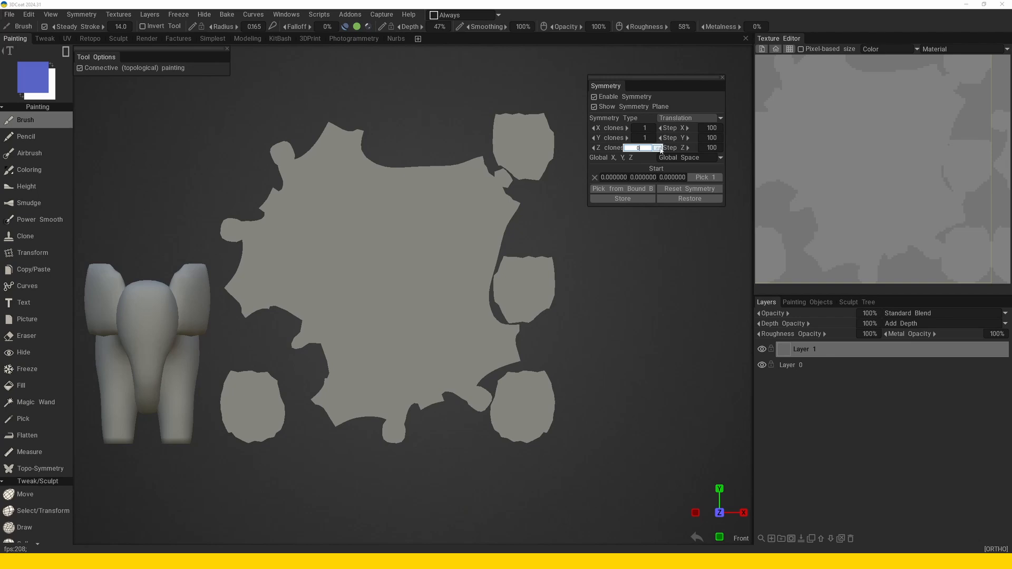
pyautogui.press('Return')
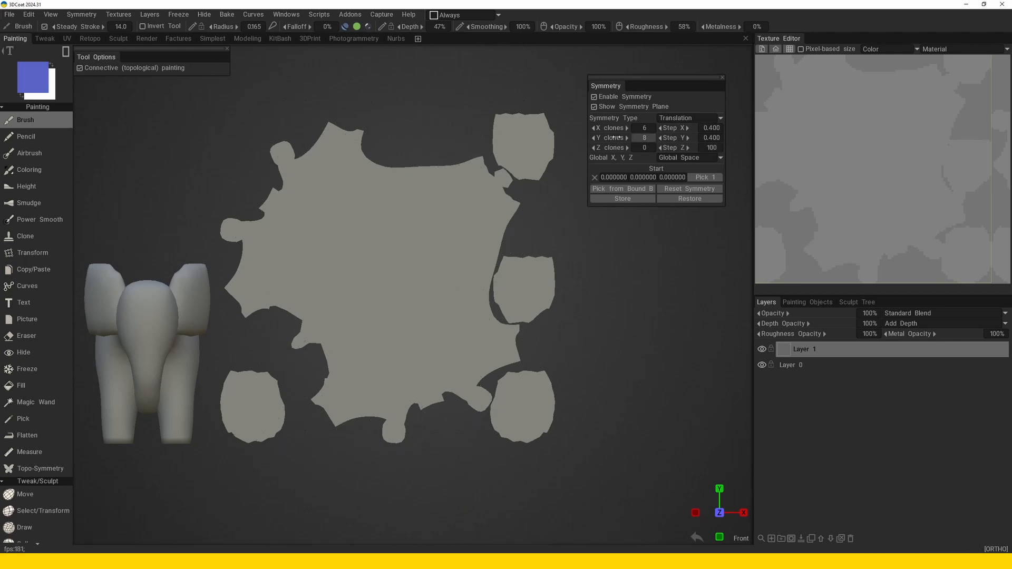
pyautogui.click(627, 127)
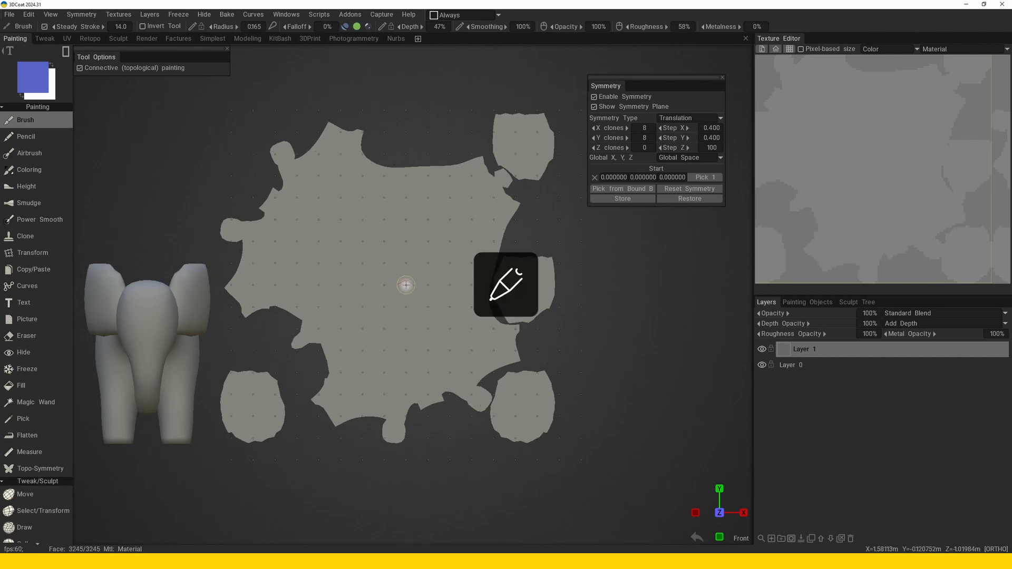
pyautogui.moveTo(404, 276); pyautogui.dragTo(411, 266, button='middle')
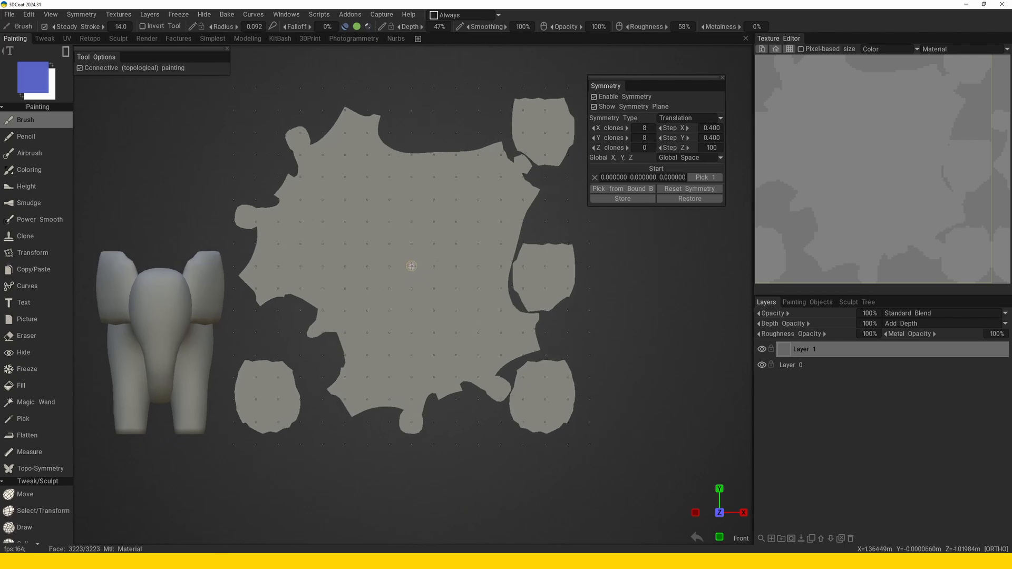
# Try a diagonal crosshatch stencil with its pattern enlarged over the model.
pyautogui.moveTo(745, 160)
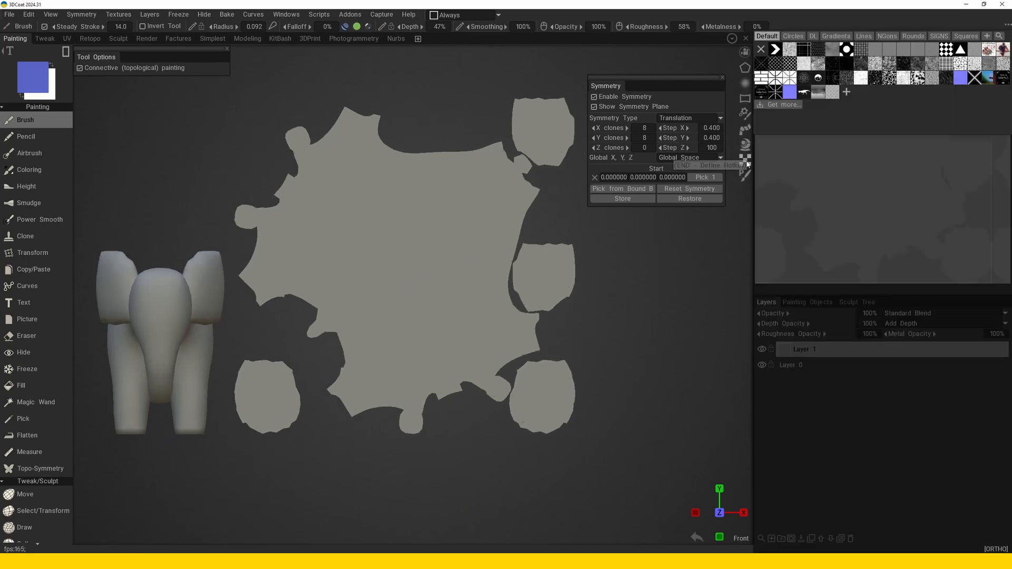
pyautogui.click(790, 69)
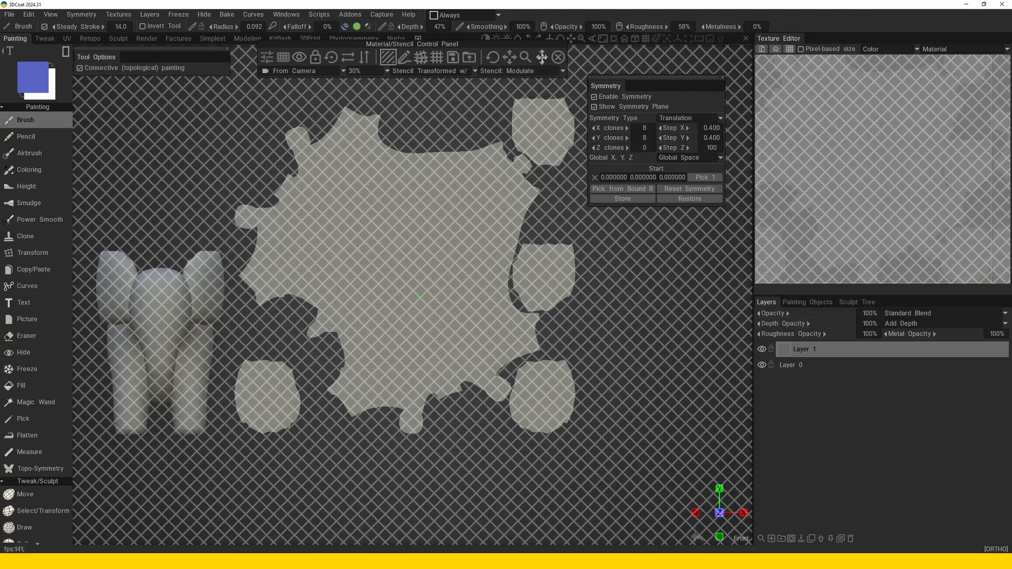
pyautogui.moveTo(524, 56); pyautogui.dragTo(534, 57)
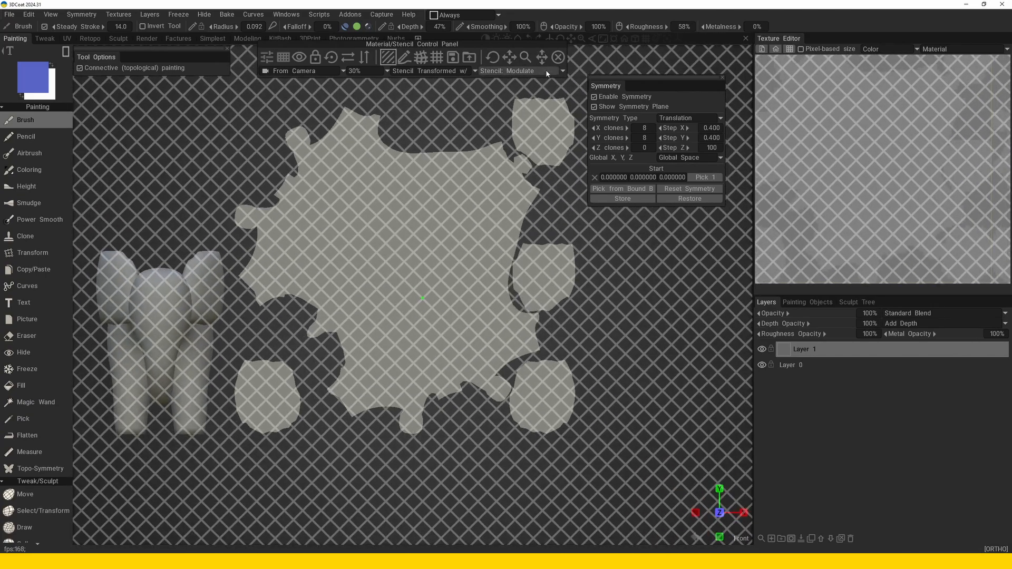
pyautogui.click(558, 58)
# Switch the brush to a freehand stroke mode and paint a small curved blue mark that repeats across all flattened islands.
pyautogui.scroll(3, 413, 244)
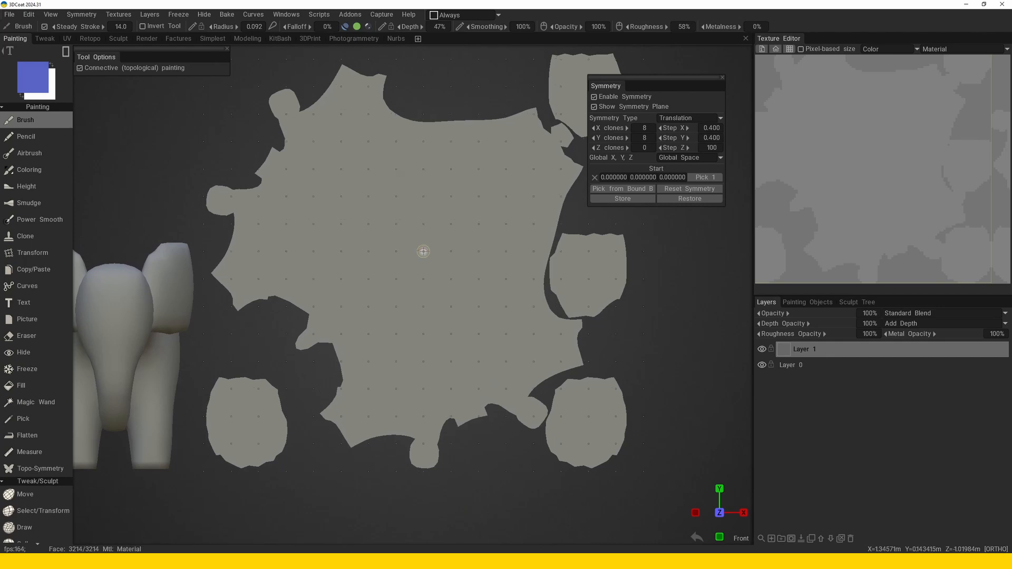
pyautogui.press('e')
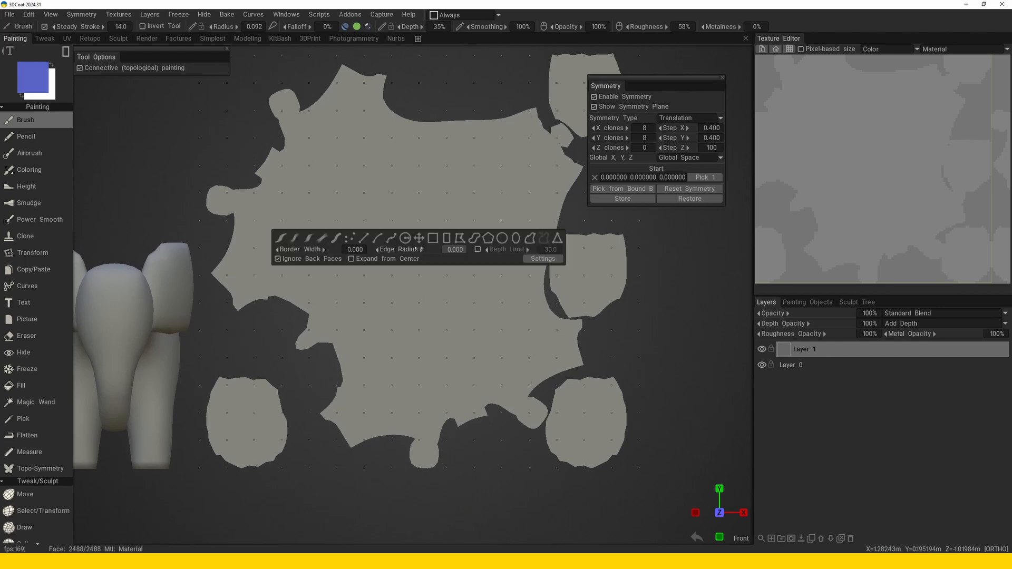
pyautogui.click(293, 239)
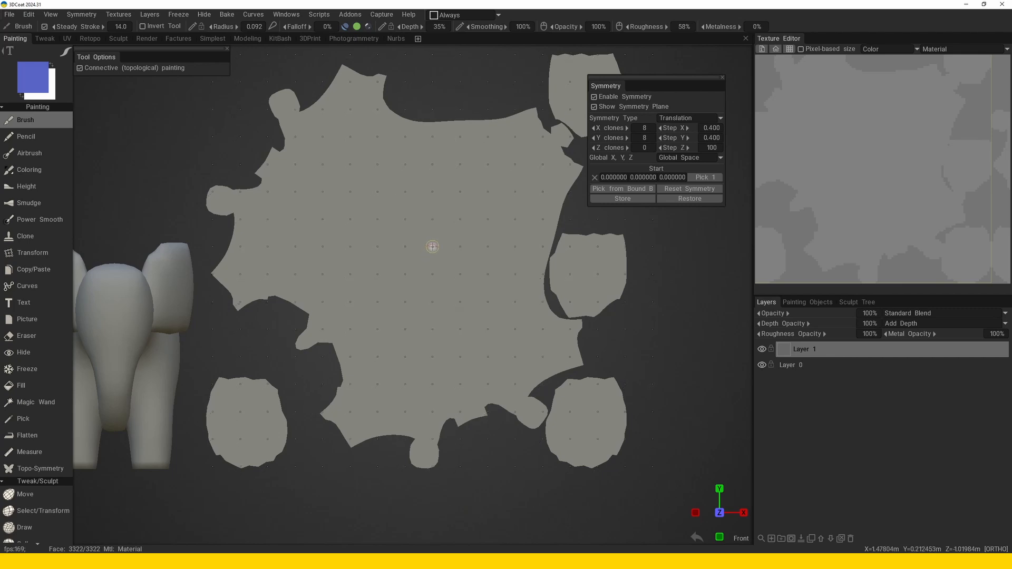
pyautogui.moveTo(431, 246)
pyautogui.mouseDown()
pyautogui.moveTo(419, 263)
pyautogui.moveTo(435, 251)
pyautogui.moveTo(436, 266)
pyautogui.moveTo(420, 268)
pyautogui.mouseUp()
pyautogui.keyDown('alt'); pyautogui.moveTo(411, 242); pyautogui.dragTo(335, 247, button='right'); pyautogui.keyUp('alt')
pyautogui.keyDown('alt'); pyautogui.moveTo(334, 247); pyautogui.dragTo(414, 177, button='middle'); pyautogui.keyUp('alt')
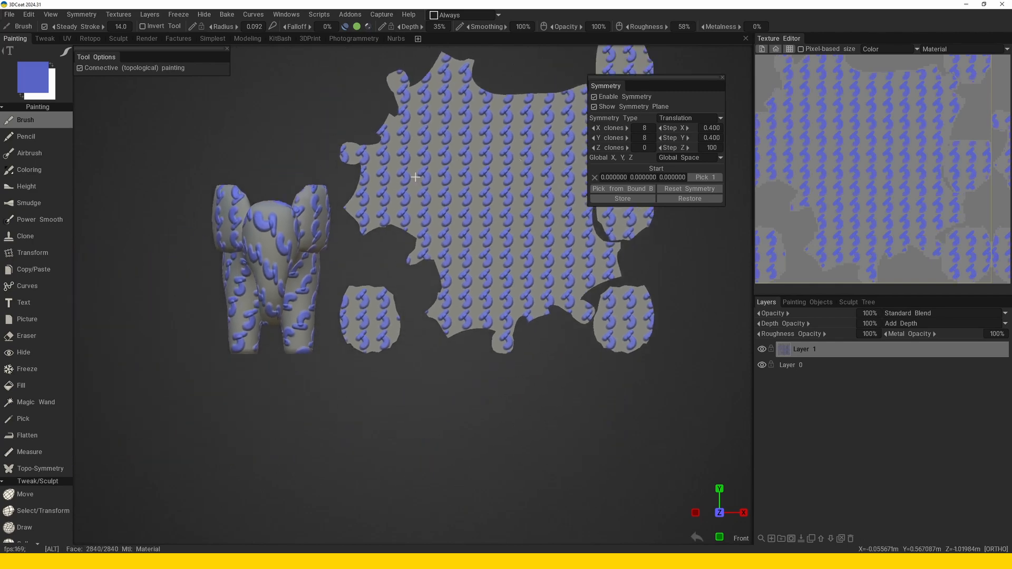
# Examine the repeated curved marks on the elephant's body from several angles and on the flattened islands.
pyautogui.moveTo(402, 222)
pyautogui.keyDown('alt'); pyautogui.mouseDown()
pyautogui.moveTo(417, 227)
pyautogui.moveTo(382, 230)
pyautogui.mouseUp(); pyautogui.keyUp('alt')
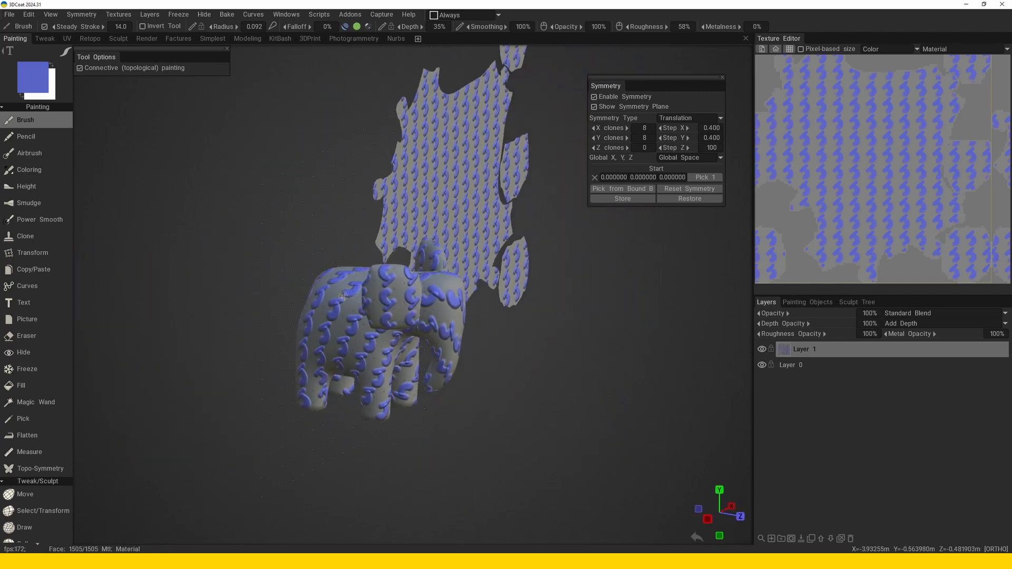
pyautogui.keyDown('alt'); pyautogui.moveTo(332, 304); pyautogui.dragTo(398, 278); pyautogui.keyUp('alt')
pyautogui.keyDown('alt'); pyautogui.moveTo(397, 278); pyautogui.dragTo(410, 332, button='right'); pyautogui.keyUp('alt')
pyautogui.keyDown('alt'); pyautogui.moveTo(410, 332); pyautogui.dragTo(387, 344); pyautogui.keyUp('alt')
pyautogui.keyDown('alt'); pyautogui.moveTo(387, 344); pyautogui.dragTo(406, 377, button='right'); pyautogui.keyUp('alt')
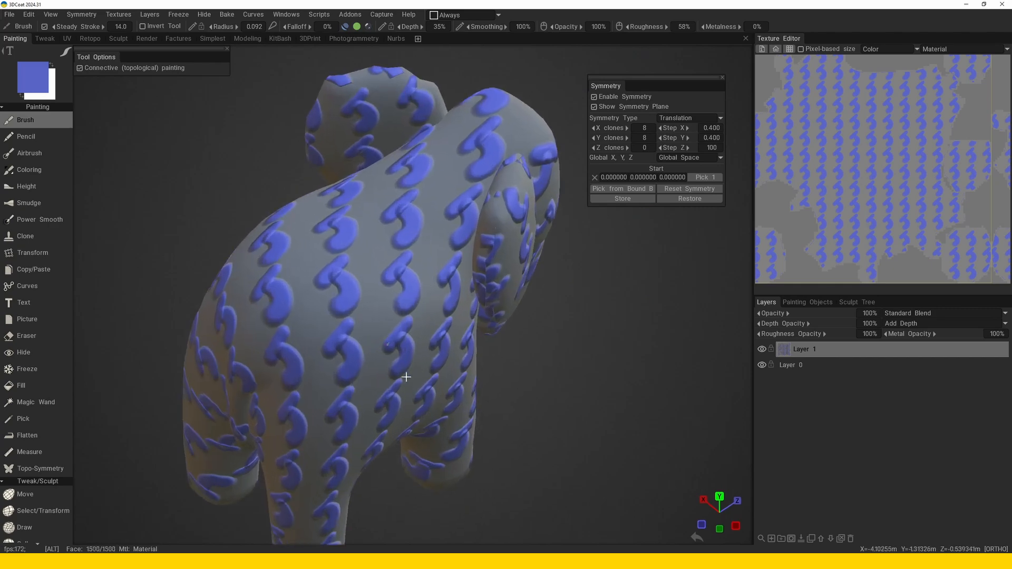
pyautogui.keyDown('alt'); pyautogui.moveTo(406, 376); pyautogui.dragTo(422, 389); pyautogui.keyUp('alt')
pyautogui.keyDown('alt'); pyautogui.moveTo(422, 389); pyautogui.dragTo(389, 287, button='right'); pyautogui.keyUp('alt')
pyautogui.keyDown('alt'); pyautogui.moveTo(389, 287); pyautogui.dragTo(313, 296); pyautogui.keyUp('alt')
pyautogui.keyDown('alt'); pyautogui.moveTo(489, 321); pyautogui.dragTo(425, 294, button='middle'); pyautogui.keyUp('alt')
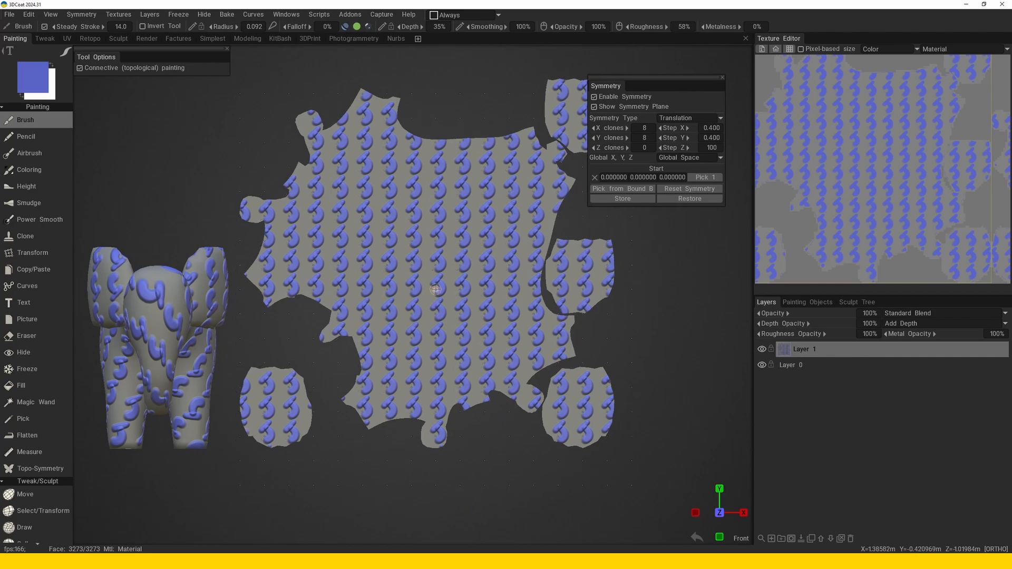
pyautogui.keyDown('alt'); pyautogui.moveTo(467, 312); pyautogui.dragTo(467, 305, button='middle'); pyautogui.keyUp('alt')
pyautogui.keyDown('alt'); pyautogui.moveTo(468, 305); pyautogui.dragTo(457, 307, button='right'); pyautogui.keyUp('alt')
pyautogui.moveTo(456, 307)
pyautogui.keyDown('alt'); pyautogui.mouseDown(button='middle')
pyautogui.moveTo(457, 320)
pyautogui.moveTo(444, 316)
pyautogui.mouseUp(button='middle'); pyautogui.keyUp('alt')
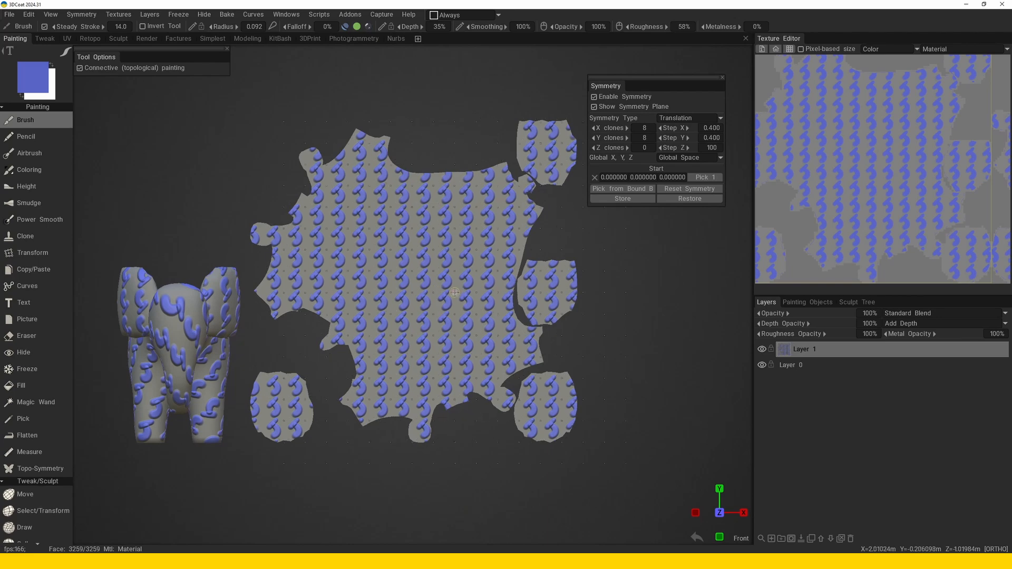
# Undo the repeated curved marks and switch the symmetry type to Radial Symmetry with the General Case axis type.
pyautogui.hotkey('ctrl', 'z')
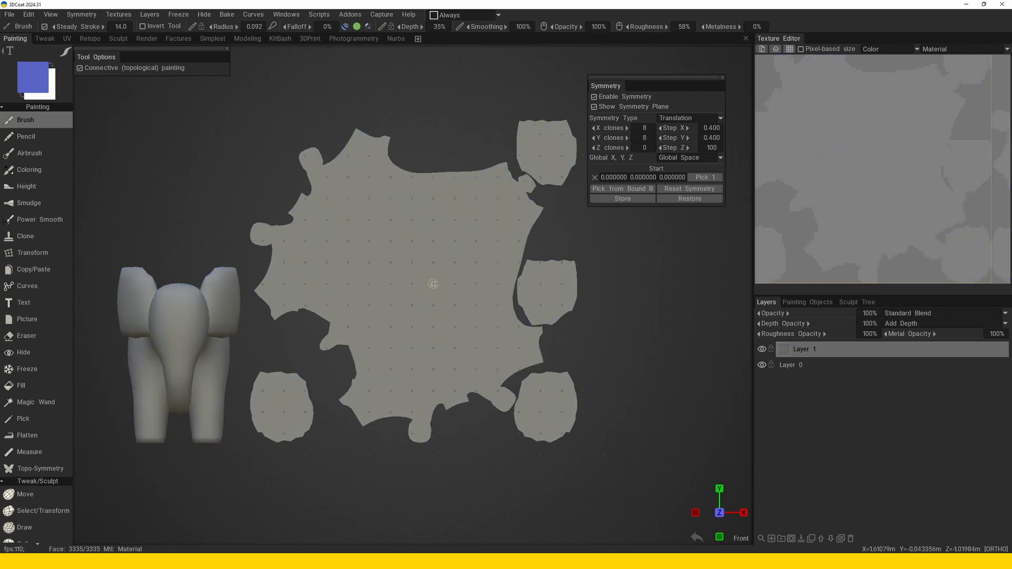
pyautogui.press('s')
pyautogui.click(480, 271)
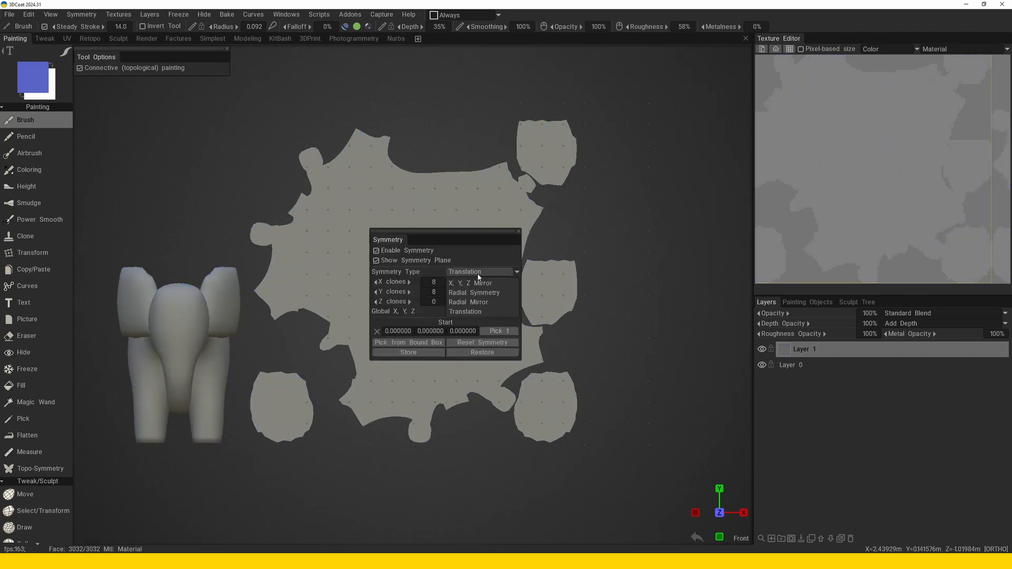
pyautogui.click(479, 290)
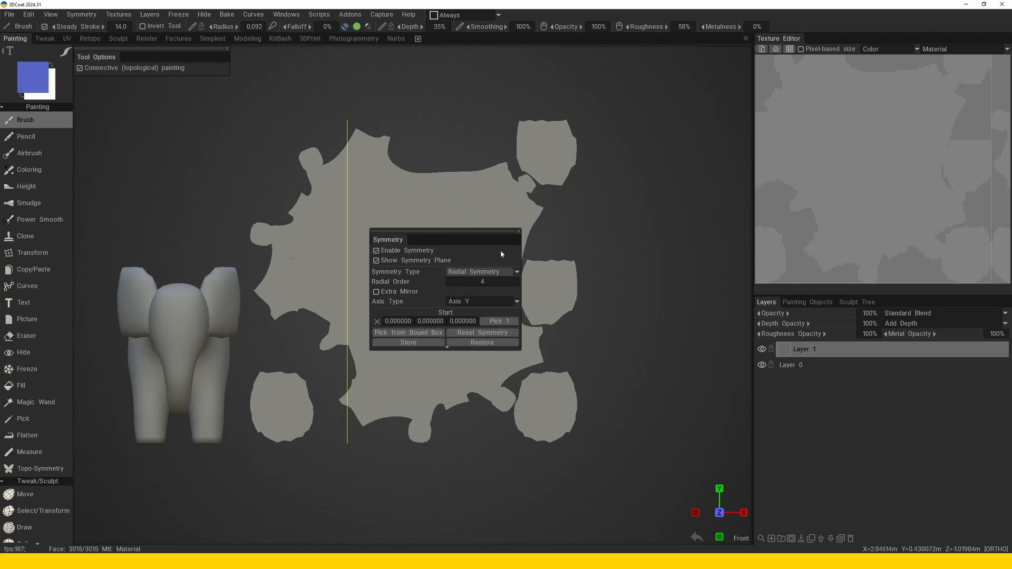
pyautogui.moveTo(503, 232); pyautogui.dragTo(656, 212)
pyautogui.moveTo(429, 291); pyautogui.dragTo(410, 291, button='middle')
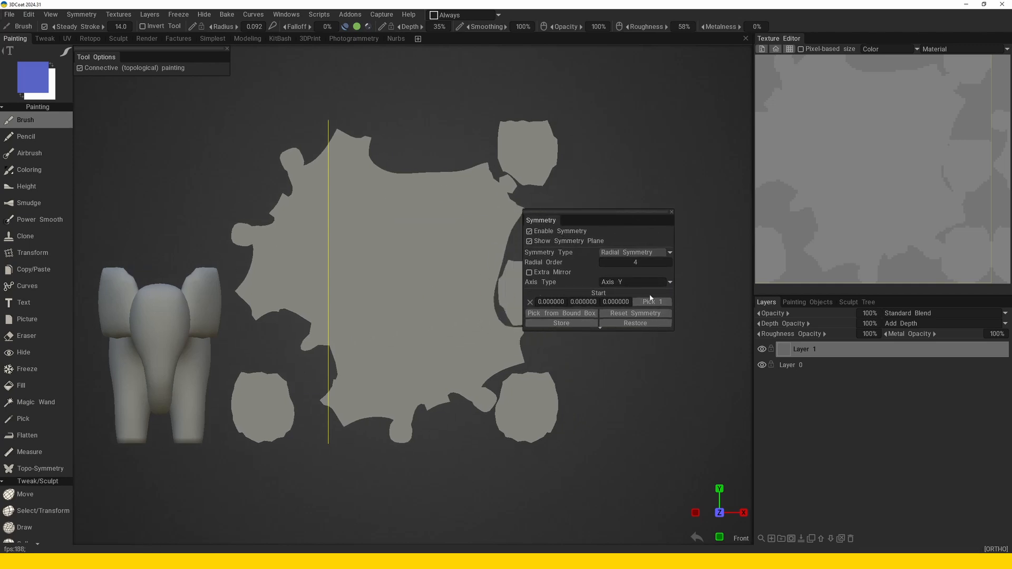
pyautogui.click(643, 283)
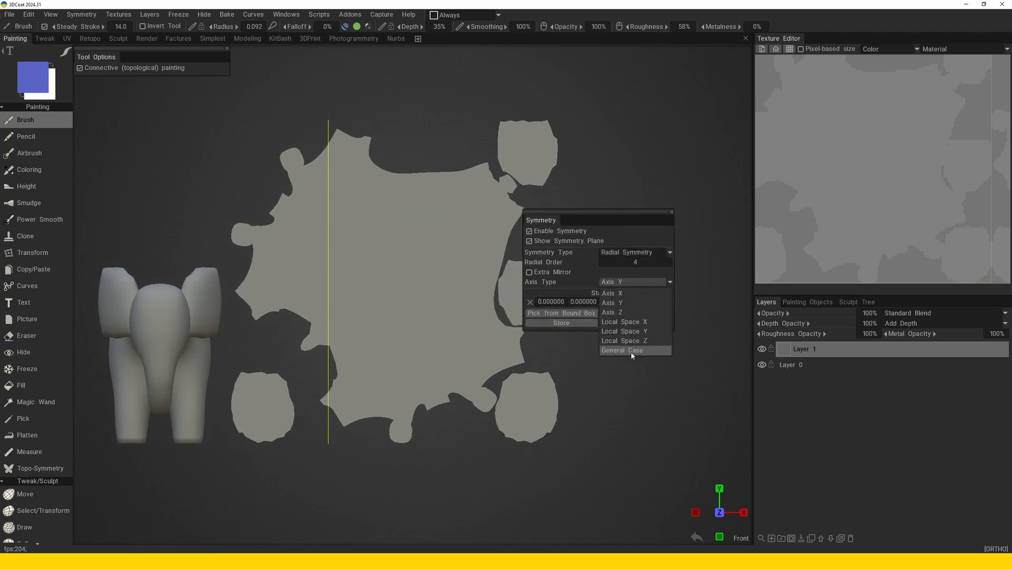
pyautogui.click(632, 355)
pyautogui.moveTo(643, 216); pyautogui.dragTo(680, 196)
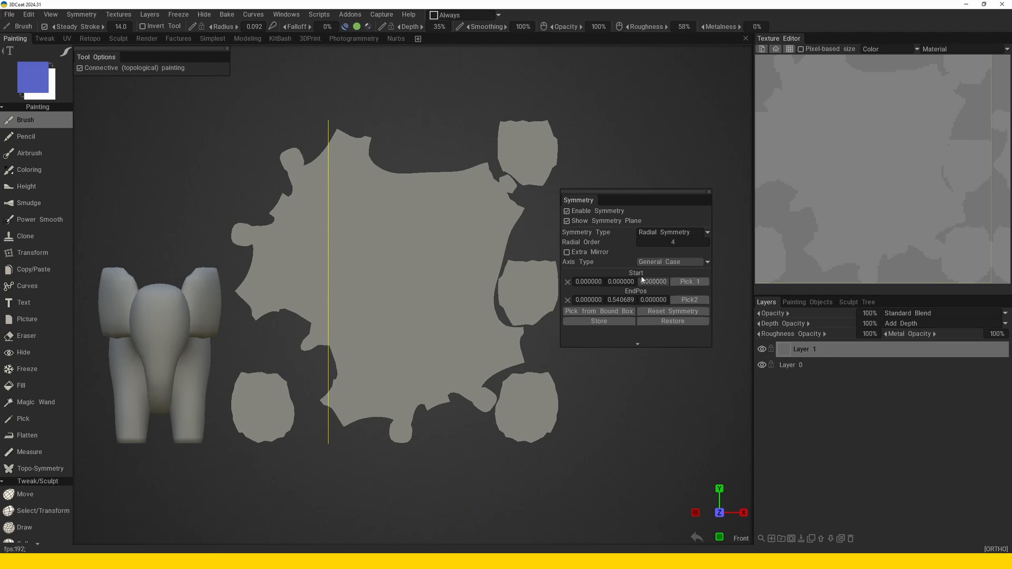
# Place the radial symmetry centre in the middle of the large island and paint short blue strokes radiating around it.
pyautogui.click(426, 287)
pyautogui.moveTo(422, 280)
pyautogui.mouseDown()
pyautogui.moveTo(438, 232)
pyautogui.moveTo(418, 227)
pyautogui.mouseUp()
pyautogui.keyDown('alt'); pyautogui.moveTo(345, 284); pyautogui.dragTo(427, 259, button='middle'); pyautogui.keyUp('alt')
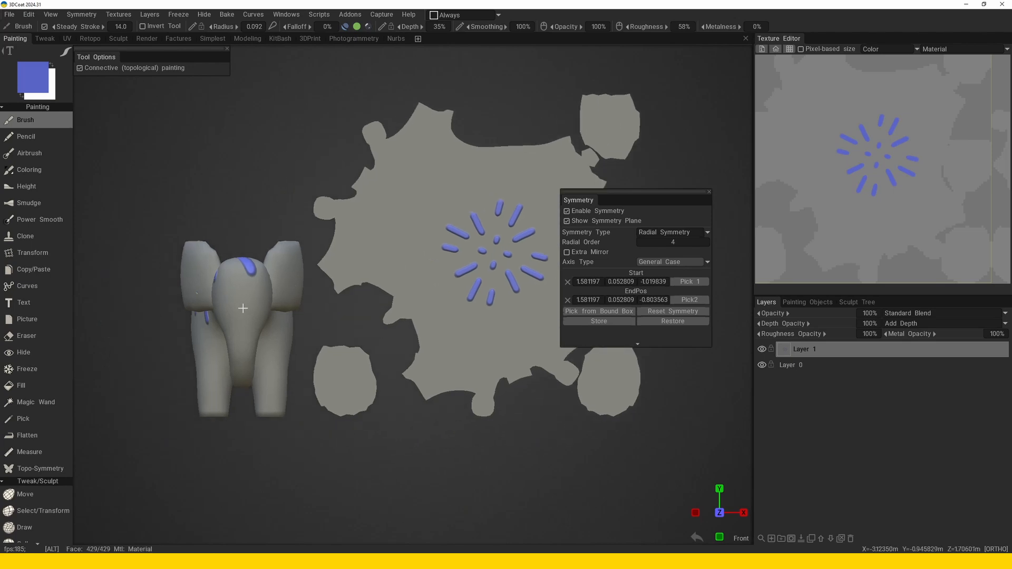
# Check the radial strokes on the elephant and set the symmetry's radial order to 8.
pyautogui.keyDown('alt'); pyautogui.moveTo(242, 309); pyautogui.dragTo(396, 318); pyautogui.keyUp('alt')
pyautogui.press('KP_2')
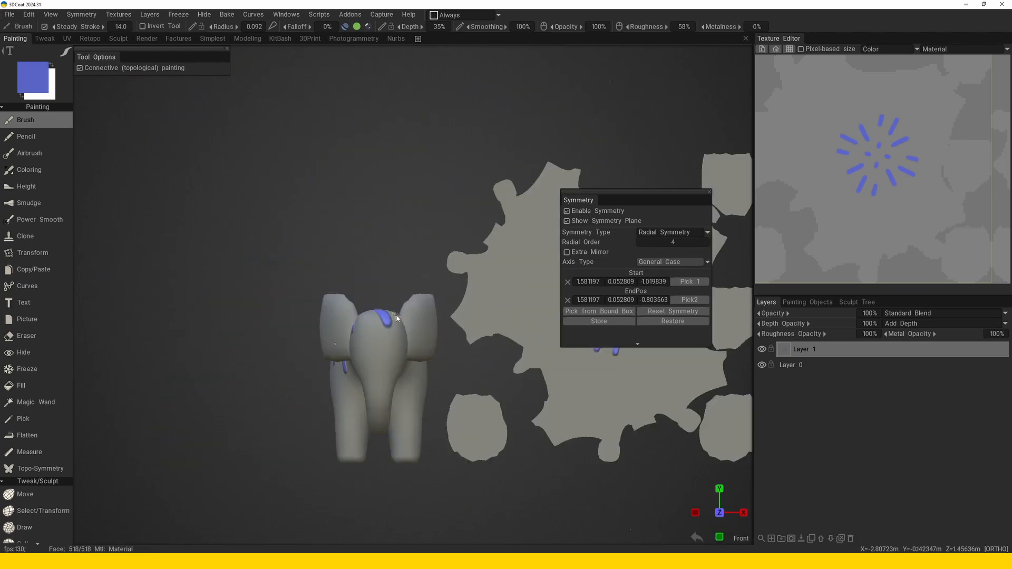
pyautogui.keyDown('alt'); pyautogui.moveTo(397, 319); pyautogui.dragTo(246, 298, button='middle'); pyautogui.keyUp('alt')
pyautogui.keyDown('alt'); pyautogui.moveTo(329, 402); pyautogui.dragTo(448, 358, button='right'); pyautogui.keyUp('alt')
pyautogui.keyDown('alt'); pyautogui.moveTo(551, 341); pyautogui.dragTo(493, 330, button='middle'); pyautogui.keyUp('alt')
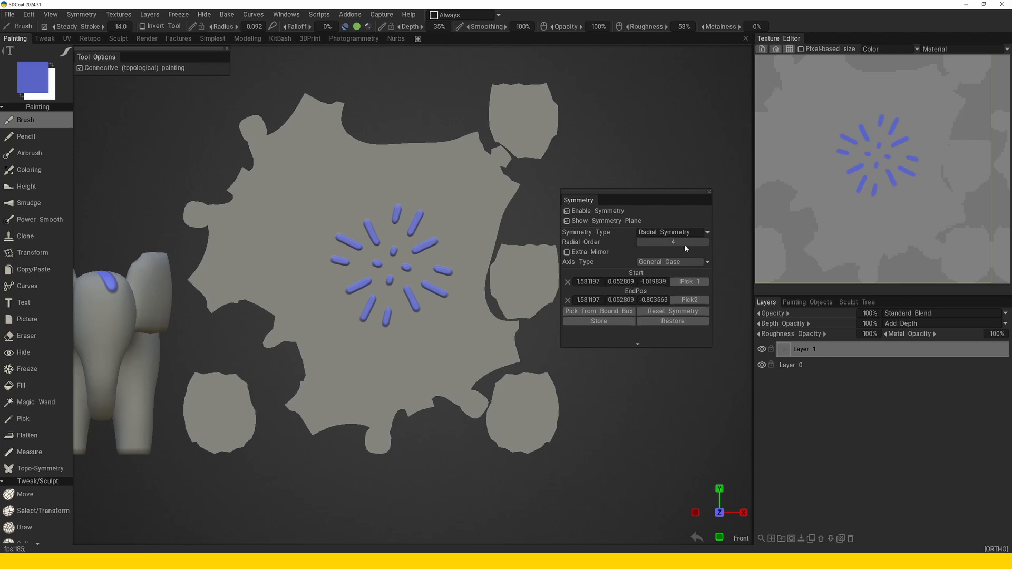
pyautogui.doubleClick(685, 244)
pyautogui.write('8')
pyautogui.press('Return')
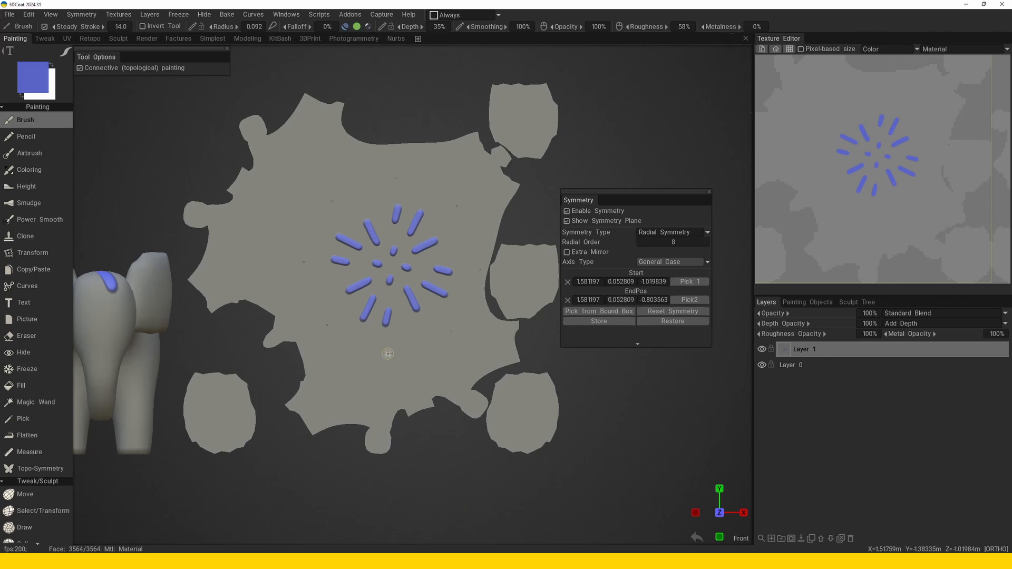
# Move the radial symmetry centre to the lower part of the large island and paint a small ring of blue marks there.
pyautogui.moveTo(387, 354); pyautogui.dragTo(471, 330, button='middle')
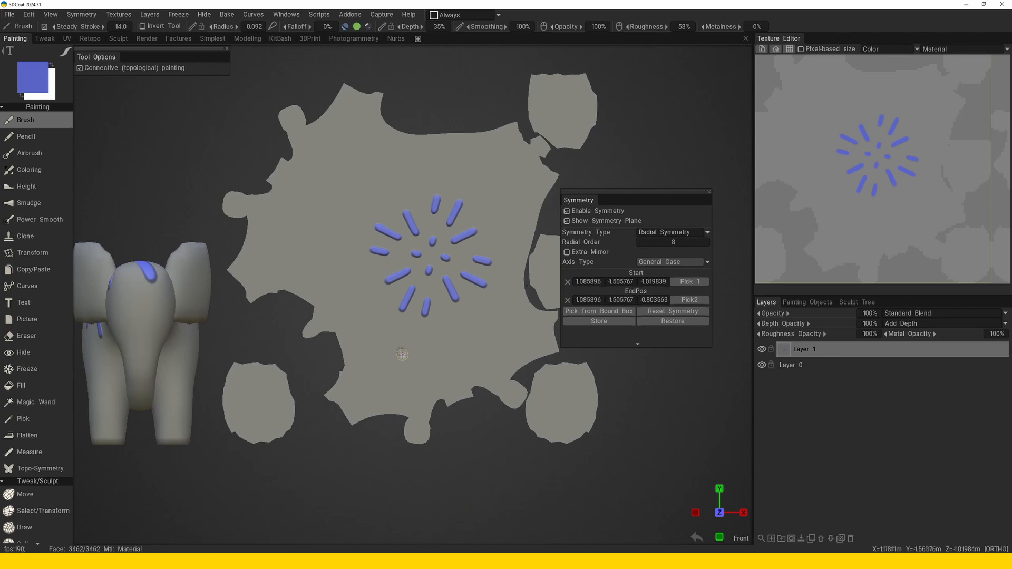
pyautogui.scroll(3, 402, 354)
pyautogui.moveTo(410, 322); pyautogui.dragTo(421, 317)
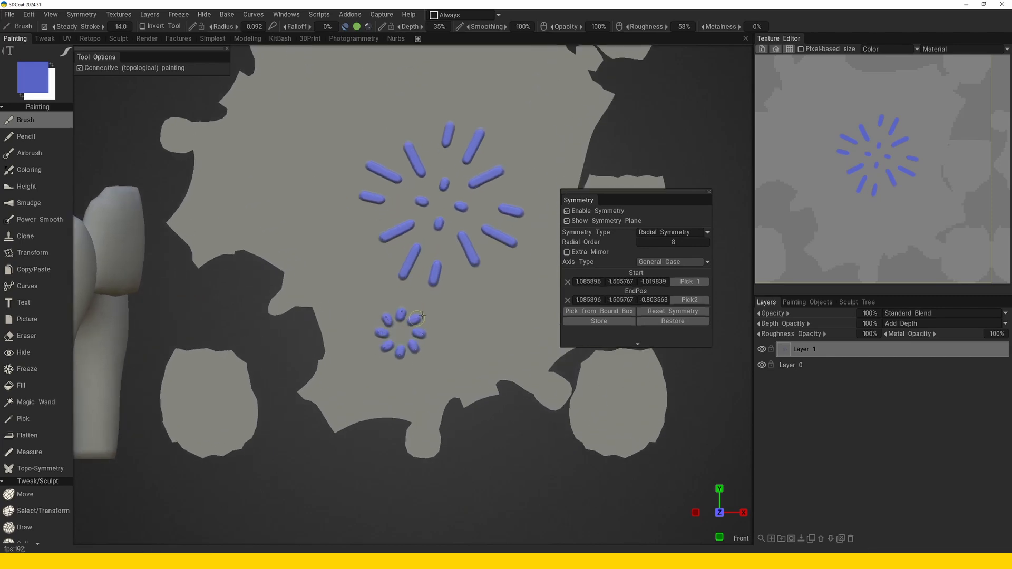
# Paint an outer ring of short blue marks around the small ring on the lower part of the large island.
pyautogui.moveTo(409, 363); pyautogui.dragTo(409, 369)
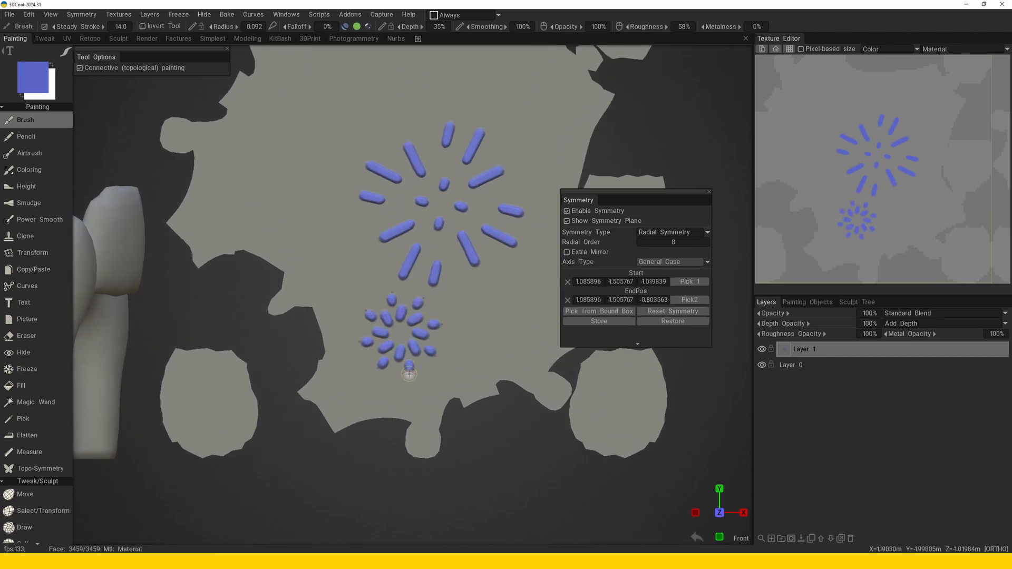
# Examine how both radial patterns of blue marks wrap over the elephant's back and hind leg.
pyautogui.keyDown('alt'); pyautogui.moveTo(409, 372); pyautogui.dragTo(319, 321, button='right'); pyautogui.keyUp('alt')
pyautogui.keyDown('alt'); pyautogui.moveTo(318, 320); pyautogui.dragTo(496, 331); pyautogui.keyUp('alt')
pyautogui.keyDown('alt'); pyautogui.moveTo(364, 328); pyautogui.dragTo(379, 438, button='right'); pyautogui.keyUp('alt')
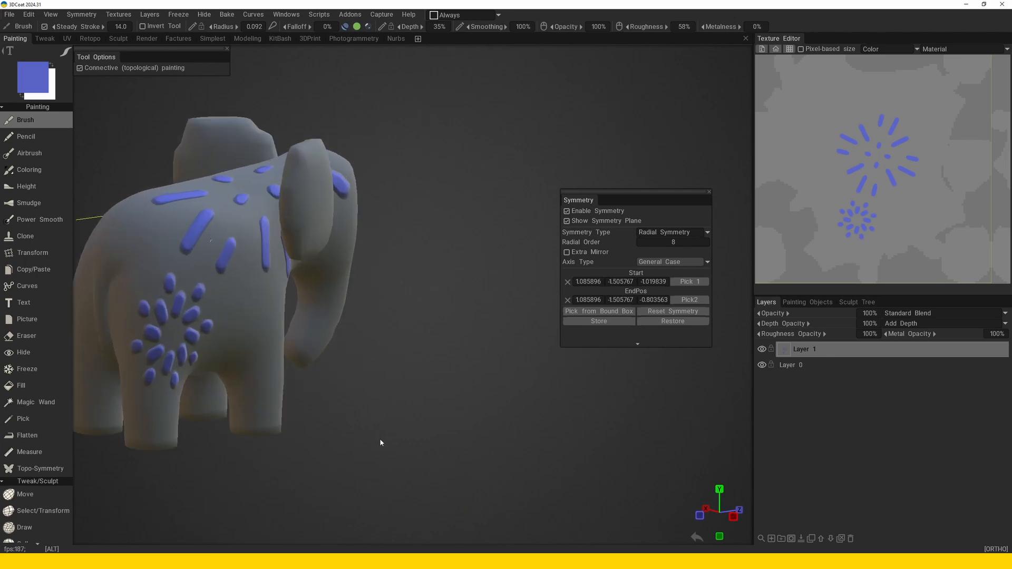
pyautogui.keyDown('alt'); pyautogui.moveTo(379, 439); pyautogui.dragTo(459, 416, button='middle'); pyautogui.keyUp('alt')
pyautogui.keyDown('alt'); pyautogui.moveTo(460, 416); pyautogui.dragTo(403, 347); pyautogui.keyUp('alt')
pyautogui.keyDown('alt'); pyautogui.moveTo(403, 347); pyautogui.dragTo(404, 386, button='right'); pyautogui.keyUp('alt')
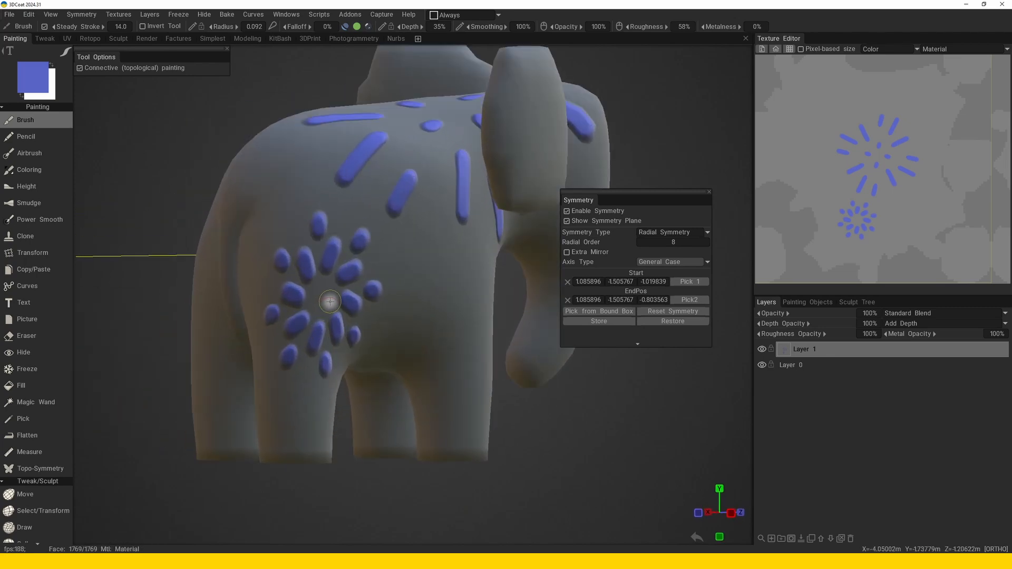
pyautogui.moveTo(360, 309)
pyautogui.keyDown('alt'); pyautogui.mouseDown()
pyautogui.moveTo(347, 311)
pyautogui.moveTo(377, 316)
pyautogui.moveTo(356, 314)
pyautogui.mouseUp(); pyautogui.keyUp('alt')
pyautogui.keyDown('alt'); pyautogui.moveTo(343, 302); pyautogui.dragTo(287, 273, button='right'); pyautogui.keyUp('alt')
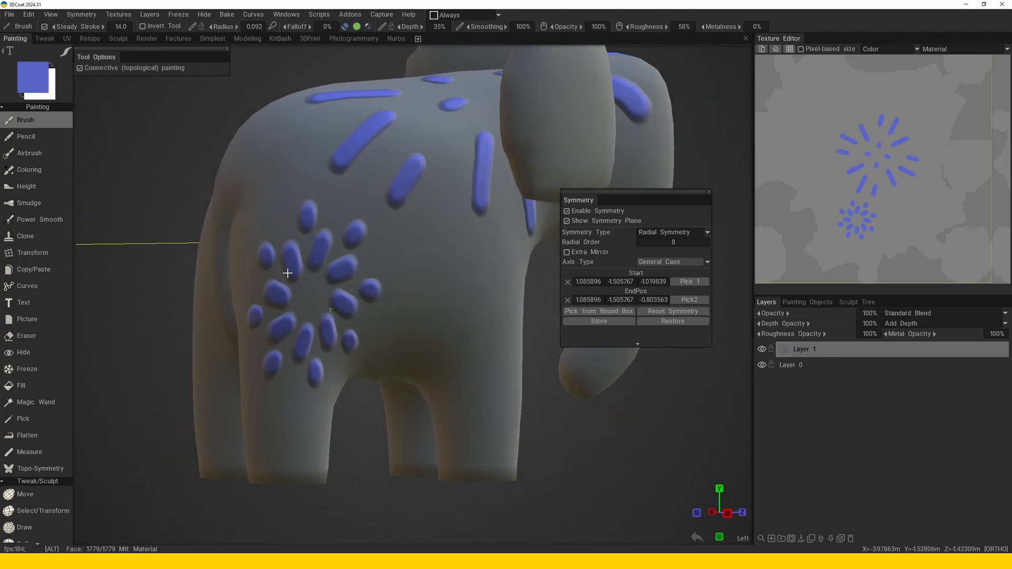
pyautogui.keyDown('alt'); pyautogui.moveTo(287, 273); pyautogui.dragTo(358, 292); pyautogui.keyUp('alt')
pyautogui.keyDown('alt'); pyautogui.moveTo(359, 292); pyautogui.dragTo(329, 248, button='right'); pyautogui.keyUp('alt')
pyautogui.keyDown('alt'); pyautogui.moveTo(435, 298); pyautogui.dragTo(374, 325, button='middle'); pyautogui.keyUp('alt')
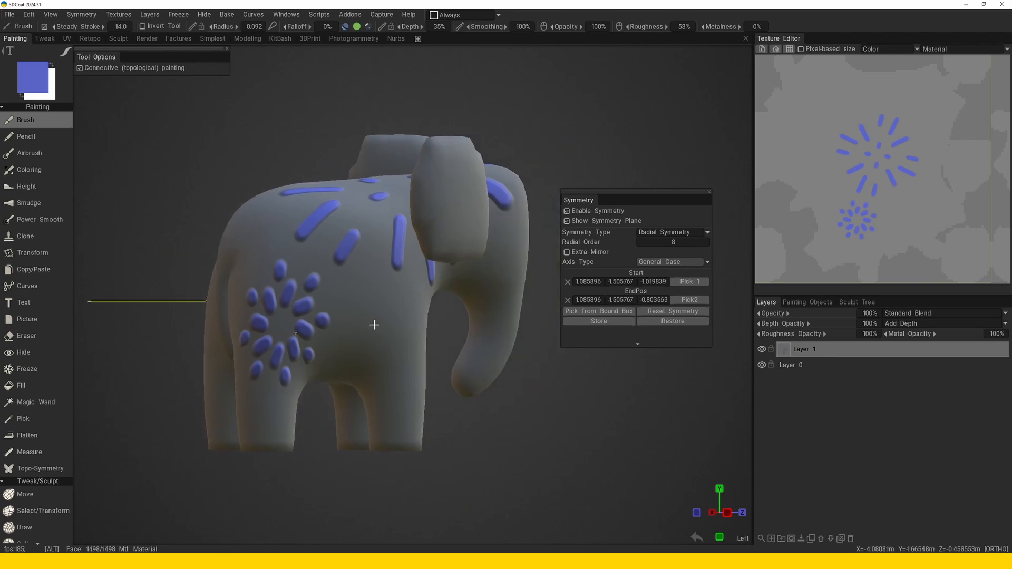
pyautogui.keyDown('alt'); pyautogui.moveTo(375, 325); pyautogui.dragTo(320, 301); pyautogui.keyUp('alt')
# Clear the painted strokes and paint one ring of short blue marks around a new radial symmetry centre on the large island.
pyautogui.press('Delete')
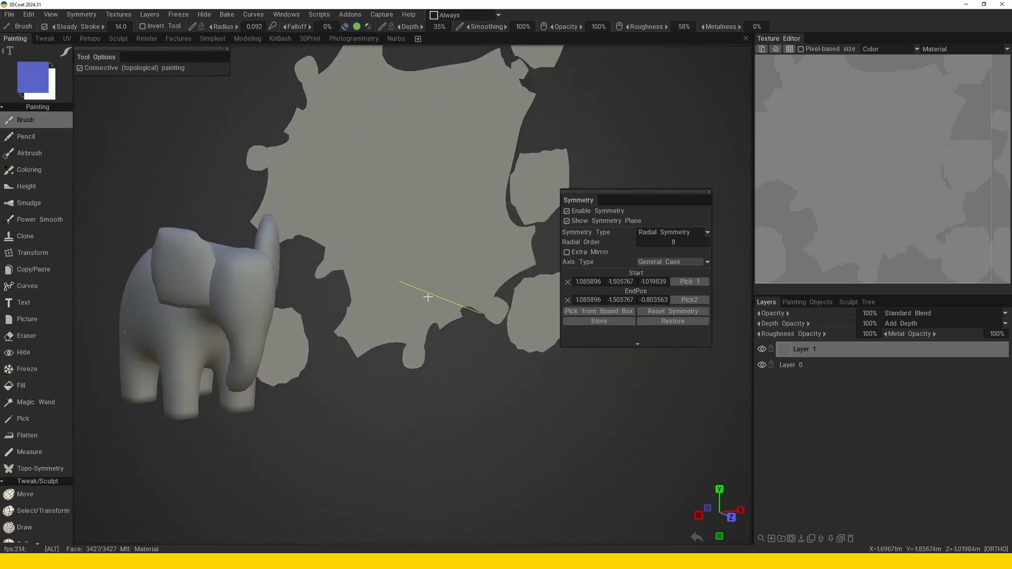
pyautogui.keyDown('alt'); pyautogui.moveTo(425, 296); pyautogui.dragTo(376, 310); pyautogui.keyUp('alt')
pyautogui.keyDown('alt'); pyautogui.moveTo(403, 274); pyautogui.dragTo(374, 327, button='middle'); pyautogui.keyUp('alt')
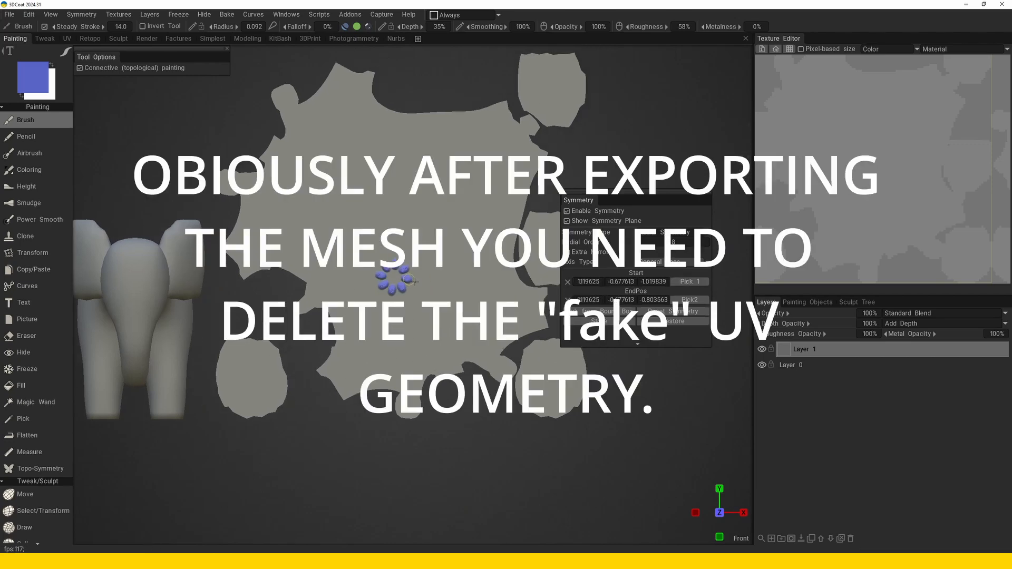
# Examine the new ring of marks on the elephant's side and compare it with the flat UV islands.
pyautogui.keyDown('alt'); pyautogui.moveTo(415, 282); pyautogui.dragTo(403, 371); pyautogui.keyUp('alt')
pyautogui.keyDown('alt'); pyautogui.moveTo(404, 371); pyautogui.dragTo(451, 366, button='right'); pyautogui.keyUp('alt')
pyautogui.keyDown('alt'); pyautogui.moveTo(452, 366); pyautogui.dragTo(393, 343); pyautogui.keyUp('alt')
pyautogui.keyDown('alt'); pyautogui.moveTo(392, 342); pyautogui.dragTo(354, 350, button='right'); pyautogui.keyUp('alt')
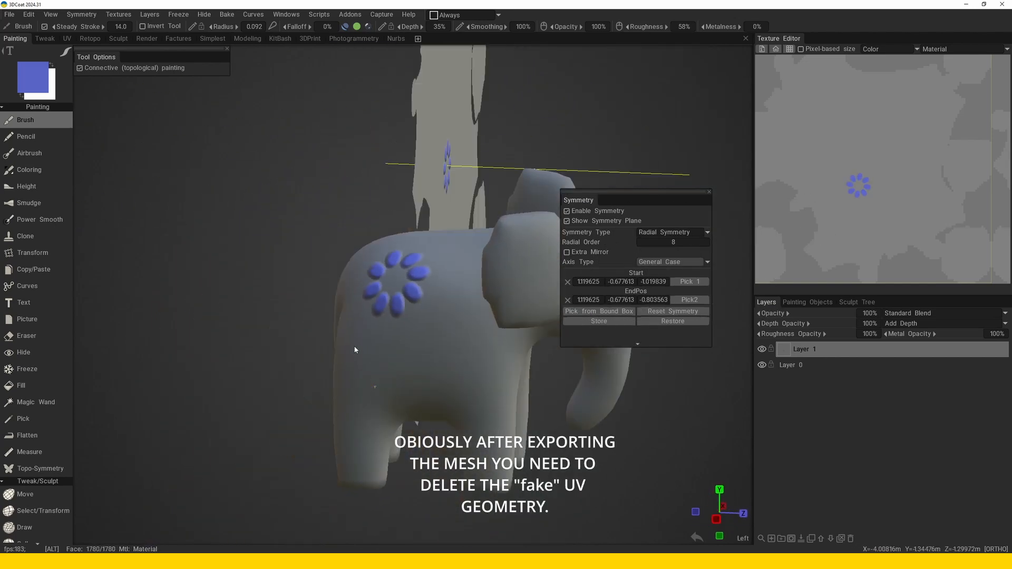
pyautogui.keyDown('alt'); pyautogui.moveTo(355, 350); pyautogui.dragTo(415, 356); pyautogui.keyUp('alt')
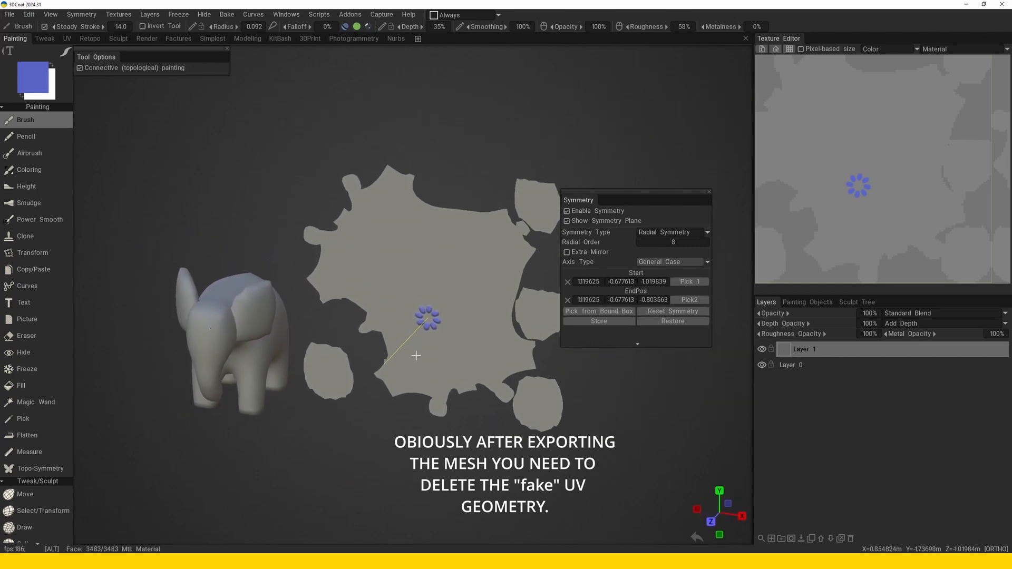
pyautogui.keyDown('alt'); pyautogui.moveTo(416, 356); pyautogui.dragTo(422, 385, button='right'); pyautogui.keyUp('alt')
pyautogui.keyDown('alt'); pyautogui.moveTo(422, 384); pyautogui.dragTo(425, 353, button='middle'); pyautogui.keyUp('alt')
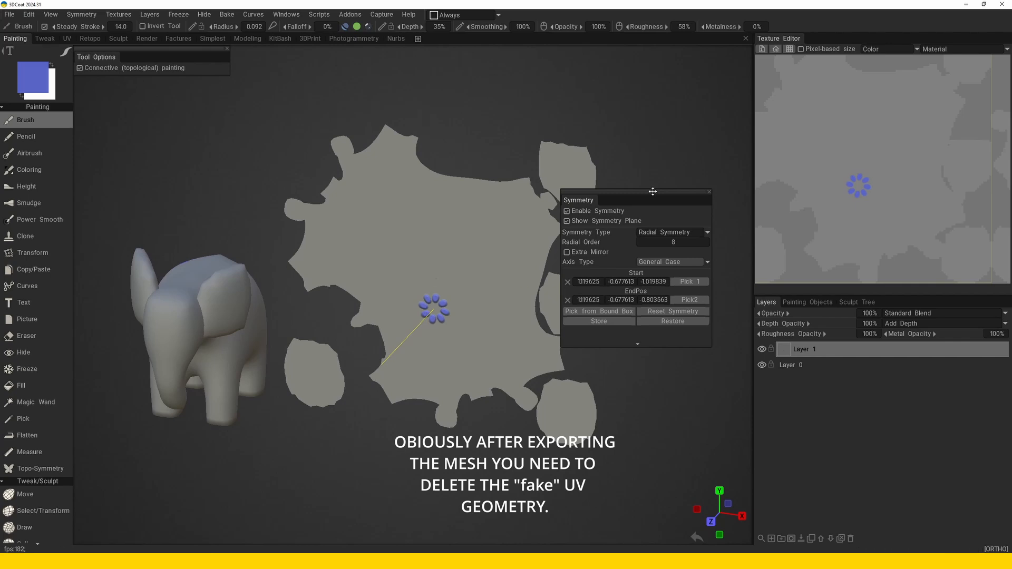
pyautogui.moveTo(653, 192); pyautogui.dragTo(657, 187)
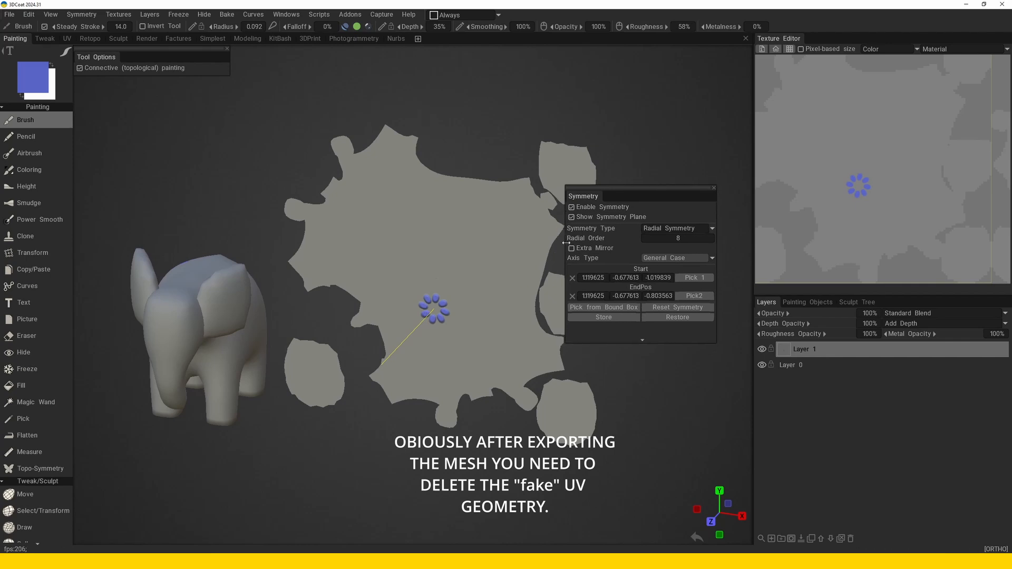
pyautogui.moveTo(565, 243); pyautogui.dragTo(583, 242)
pyautogui.keyDown('alt'); pyautogui.moveTo(475, 290); pyautogui.dragTo(469, 272); pyautogui.keyUp('alt')
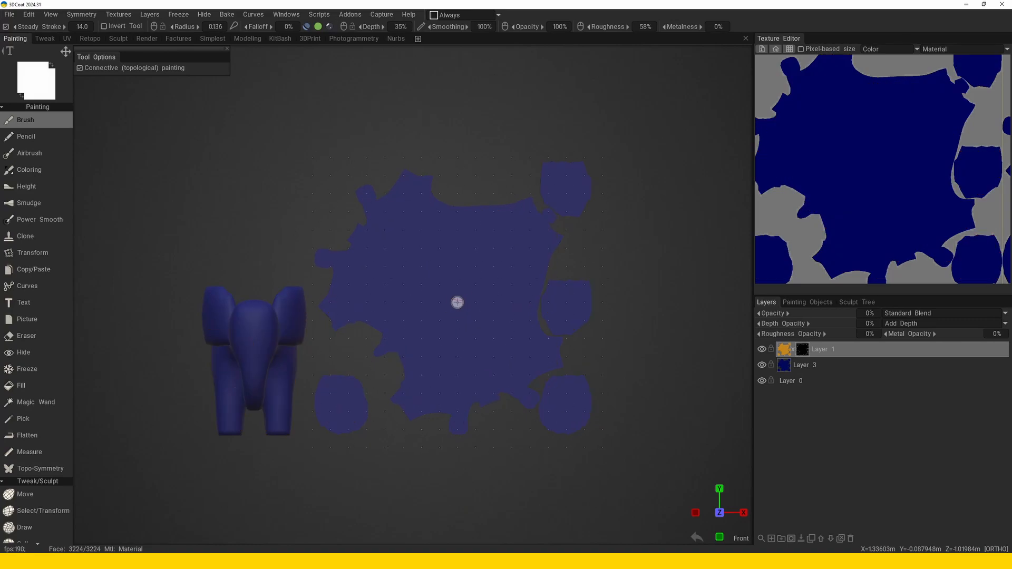
# Paint a repeating grid of round orange bird bodies over the blue UV islands and start each head with a short white stroke.
pyautogui.click(454, 300)
pyautogui.scroll(5, 455, 302)
pyautogui.click(448, 285)
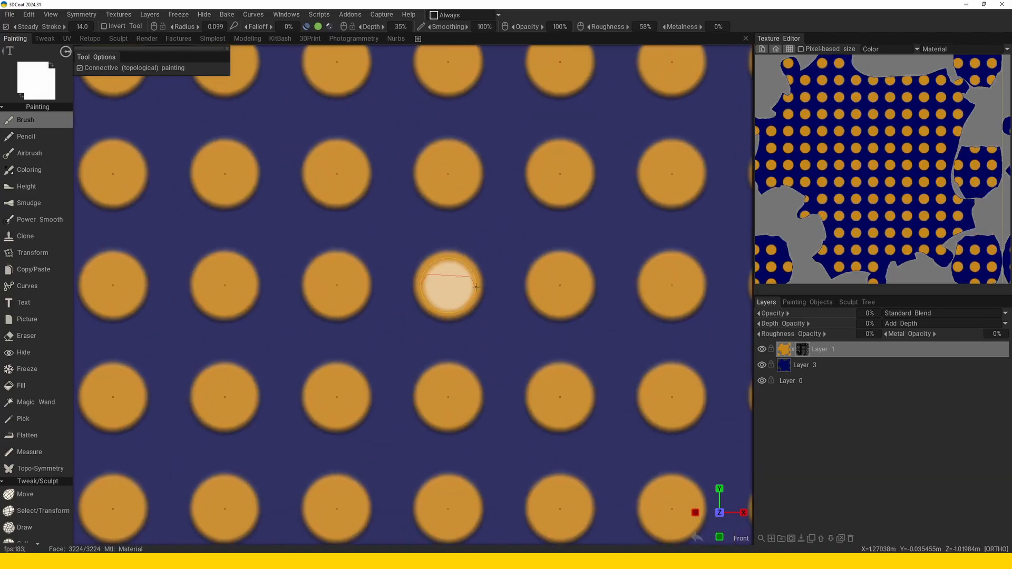
pyautogui.moveTo(434, 268); pyautogui.dragTo(412, 241)
# Fill out the orange bird's head and body, extend a short beak, and add two thin legs below.
pyautogui.scroll(5, 414, 260)
pyautogui.moveTo(509, 312); pyautogui.dragTo(422, 285, button='right')
pyautogui.moveTo(421, 285); pyautogui.dragTo(373, 285)
pyautogui.moveTo(532, 345); pyautogui.dragTo(477, 367, button='right')
pyautogui.moveTo(477, 372); pyautogui.dragTo(476, 431)
pyautogui.moveTo(508, 377); pyautogui.dragTo(509, 431)
# Recolour the bird's beak in reddish orange and dot a black eye on its head.
pyautogui.rightClick(501, 298)
pyautogui.click(493, 335)
pyautogui.moveTo(373, 285); pyautogui.dragTo(388, 285)
pyautogui.rightClick(497, 294)
pyautogui.click(497, 295)
pyautogui.click(446, 259)
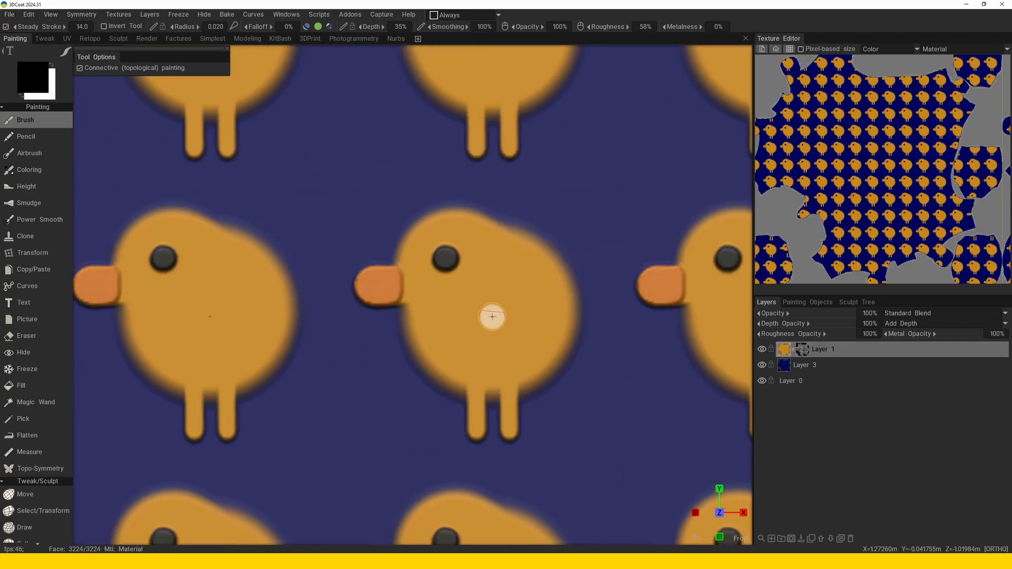